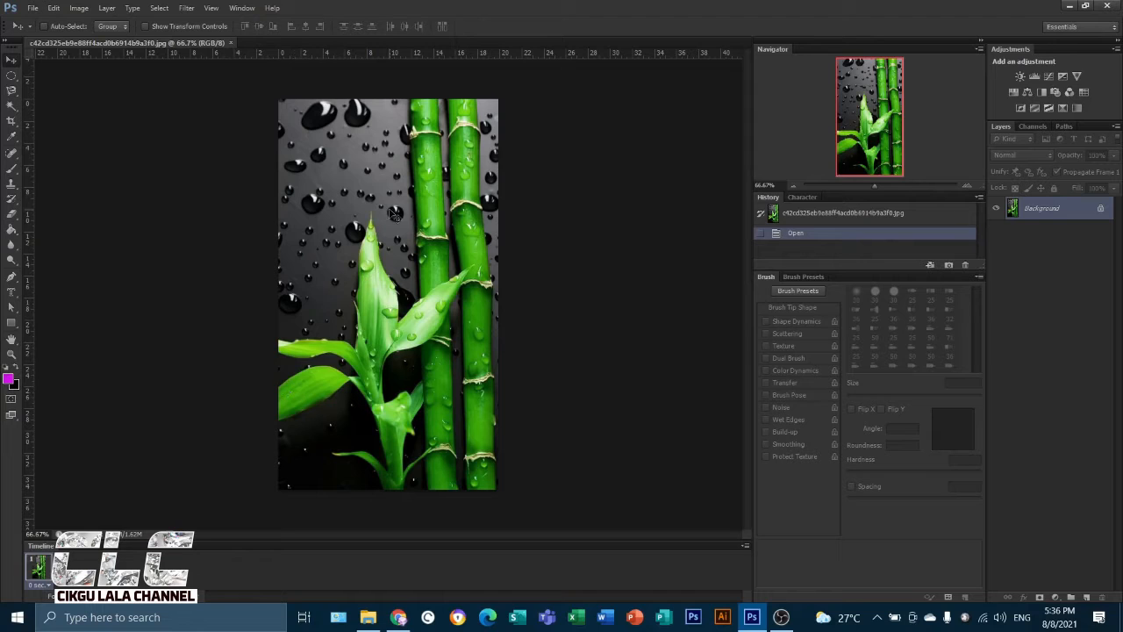
# Blur a small spot of the background droplets using the Blur tool with a soft 150 px brush at 50% strength
pyautogui.click(13, 251)
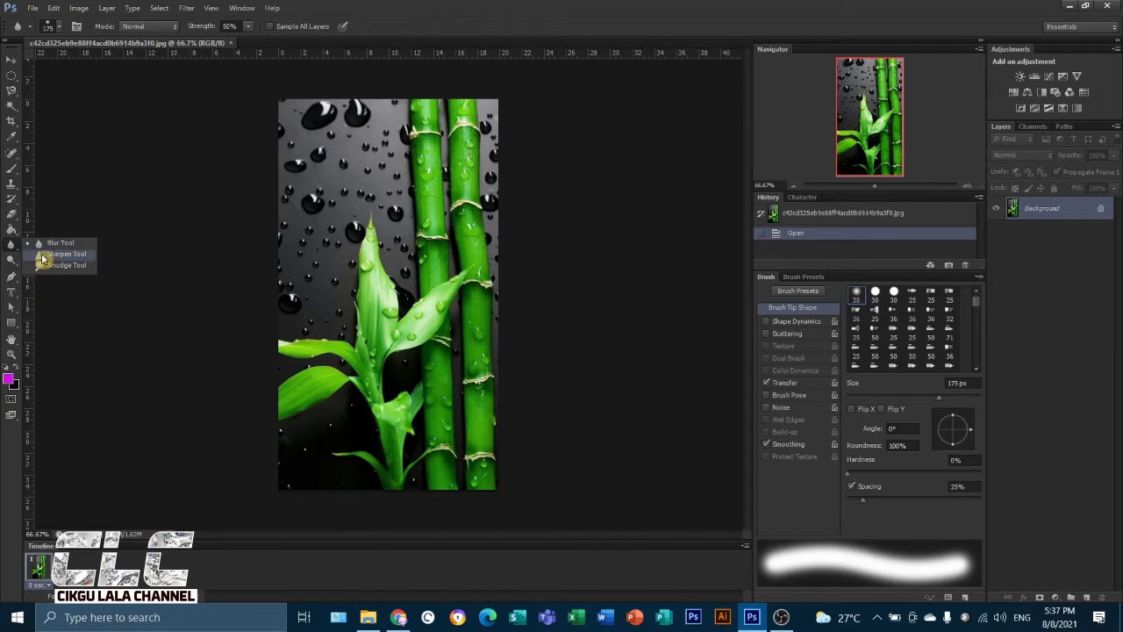
pyautogui.click(56, 245)
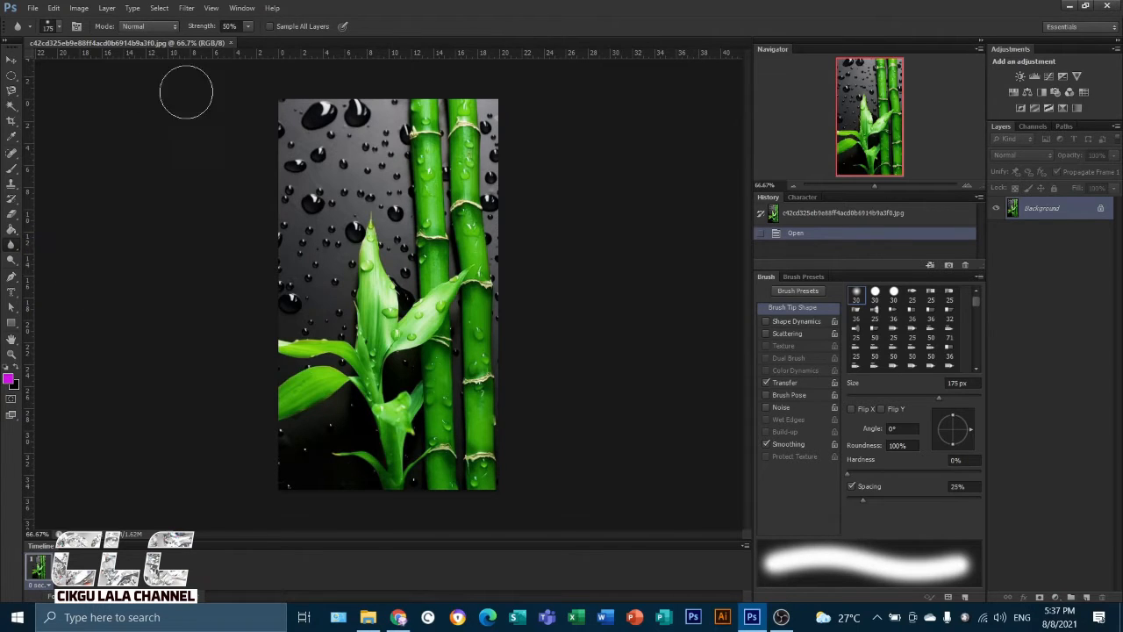
pyautogui.click(248, 28)
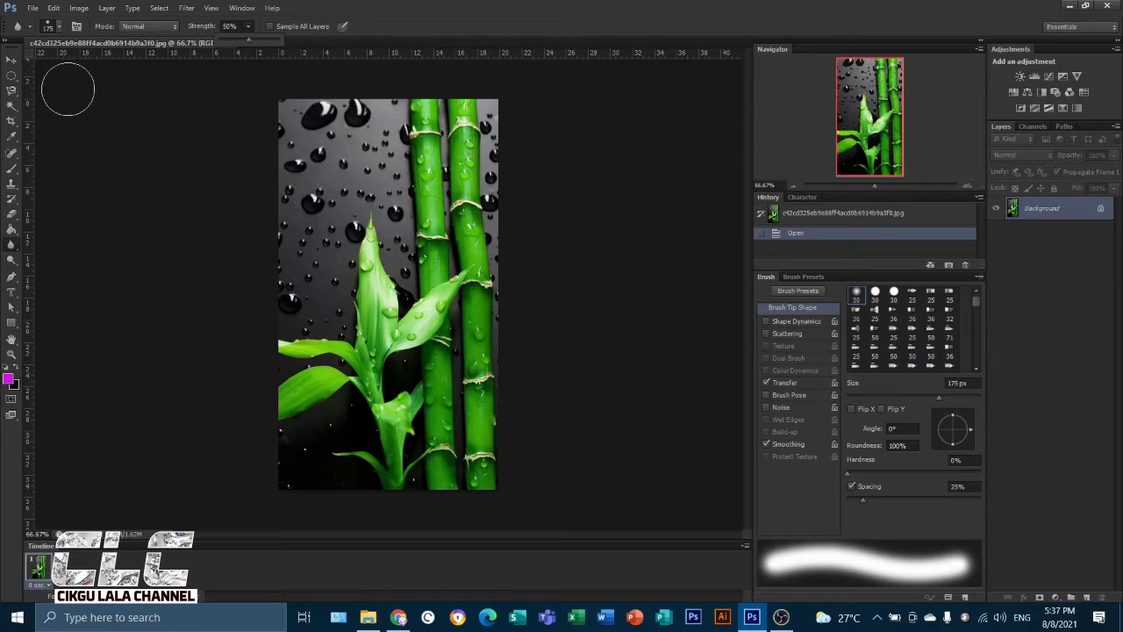
pyautogui.click(59, 29)
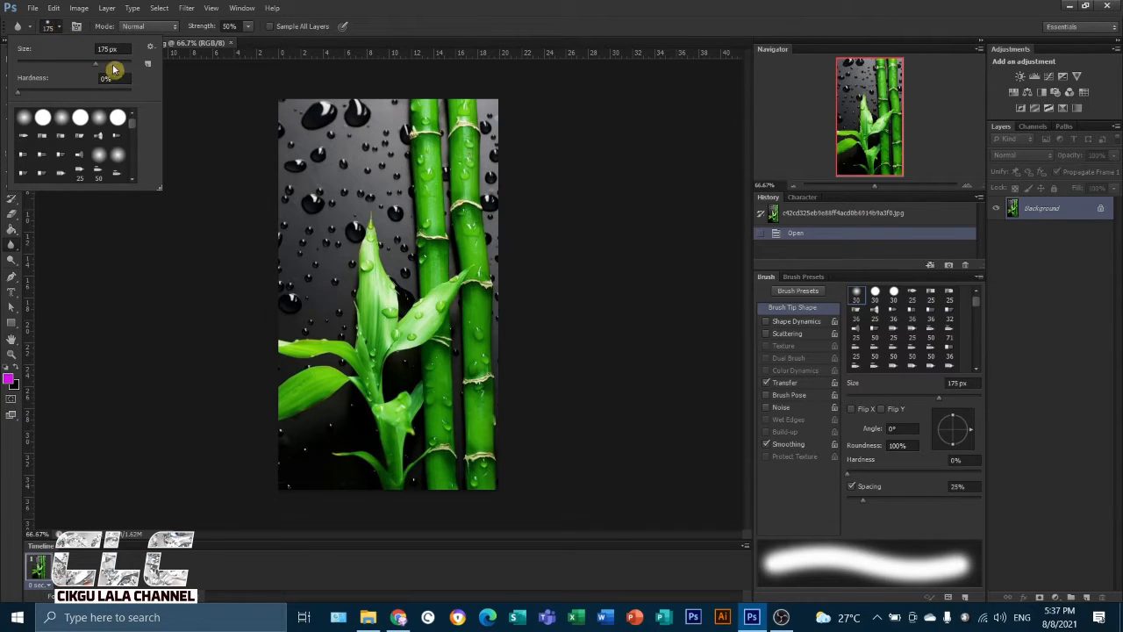
pyautogui.click(220, 80)
pyautogui.moveTo(362, 167)
pyautogui.mouseDown()
pyautogui.moveTo(337, 154)
pyautogui.moveTo(336, 188)
pyautogui.moveTo(367, 167)
pyautogui.mouseUp()
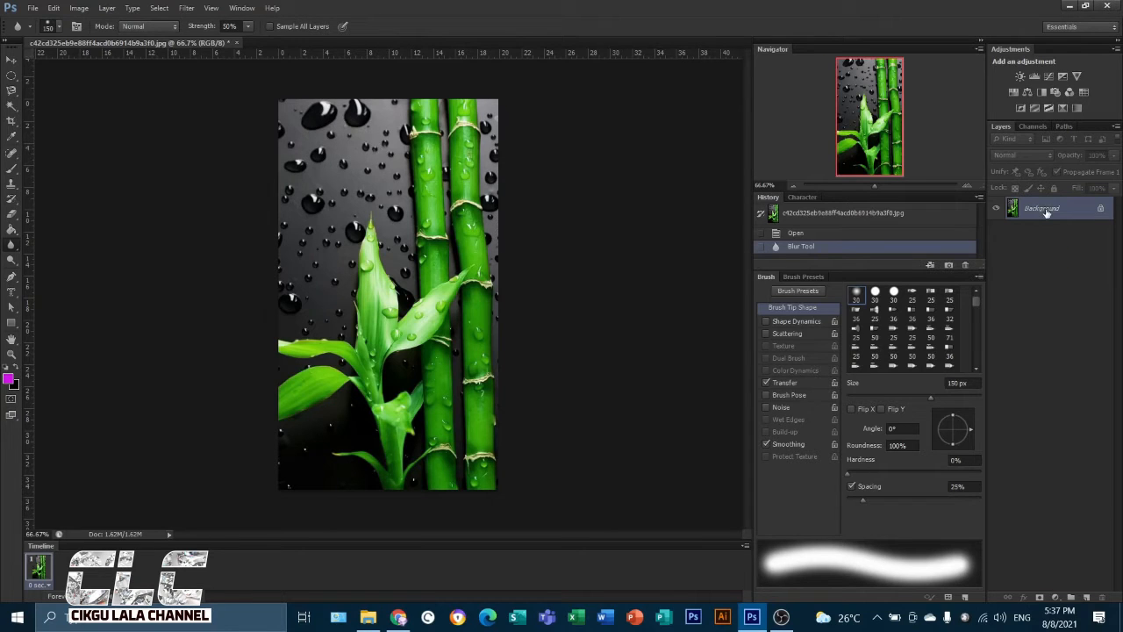
# Duplicate the Background layer with the original hidden, and blur the copy's droplets and bamboo stems around the plant at 50% strength
pyautogui.hotkey('ctrl', 'j')
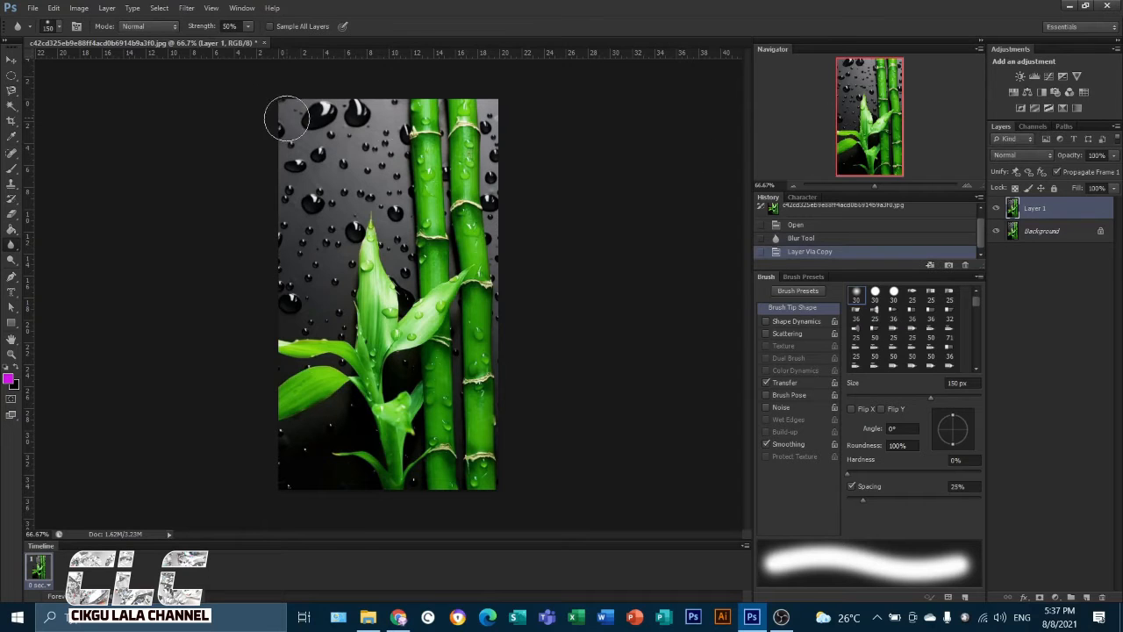
pyautogui.moveTo(283, 159)
pyautogui.mouseDown()
pyautogui.moveTo(310, 211)
pyautogui.moveTo(361, 161)
pyautogui.moveTo(333, 202)
pyautogui.mouseUp()
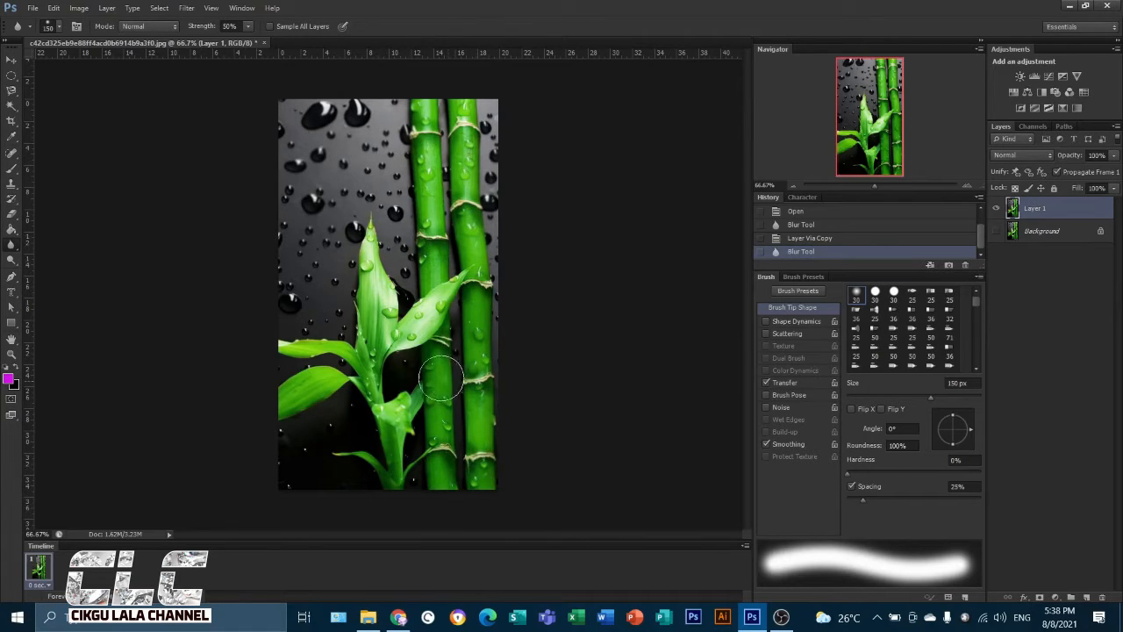
pyautogui.moveTo(453, 462)
pyautogui.mouseDown()
pyautogui.moveTo(491, 430)
pyautogui.moveTo(493, 386)
pyautogui.mouseUp()
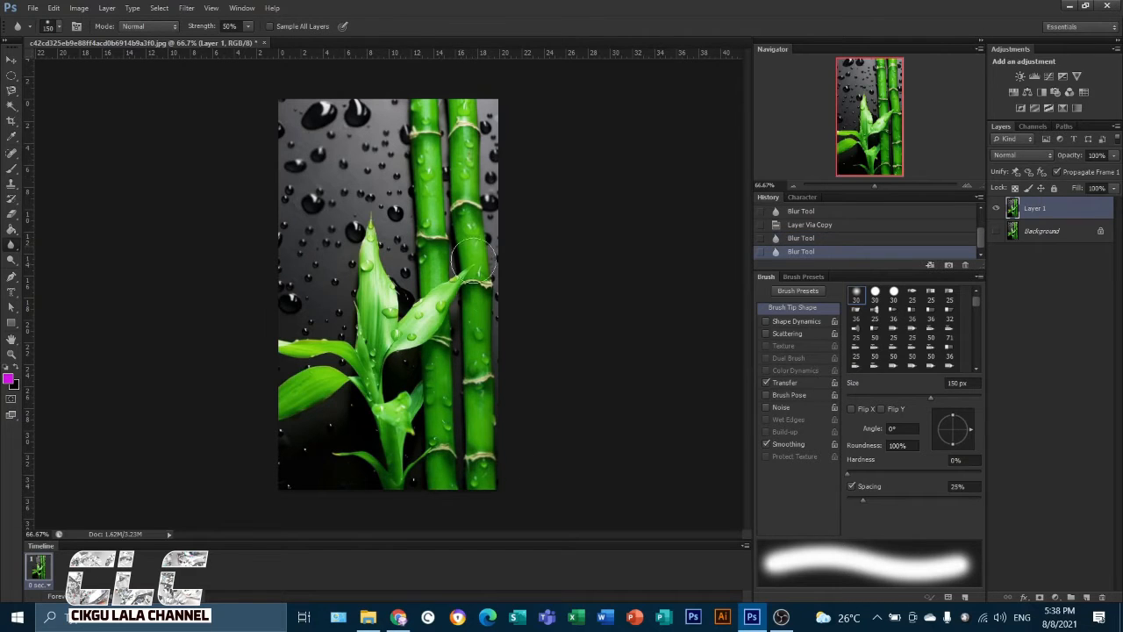
pyautogui.moveTo(334, 445)
pyautogui.mouseDown()
pyautogui.moveTo(359, 418)
pyautogui.moveTo(316, 449)
pyautogui.moveTo(335, 472)
pyautogui.moveTo(271, 356)
pyautogui.mouseUp()
# Blur the outer edges of the picture on Layer 1 at 100% strength with a 300 px brush
pyautogui.moveTo(249, 34); pyautogui.dragTo(286, 45)
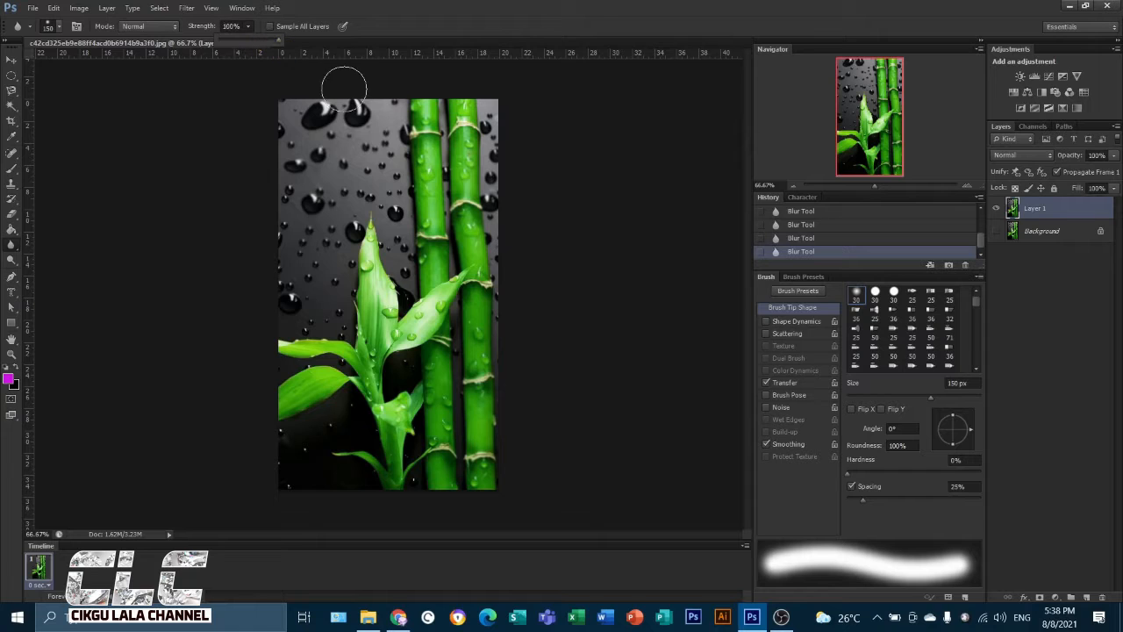
pyautogui.press(']')
pyautogui.press(']')
pyautogui.press(']')
pyautogui.press(']')
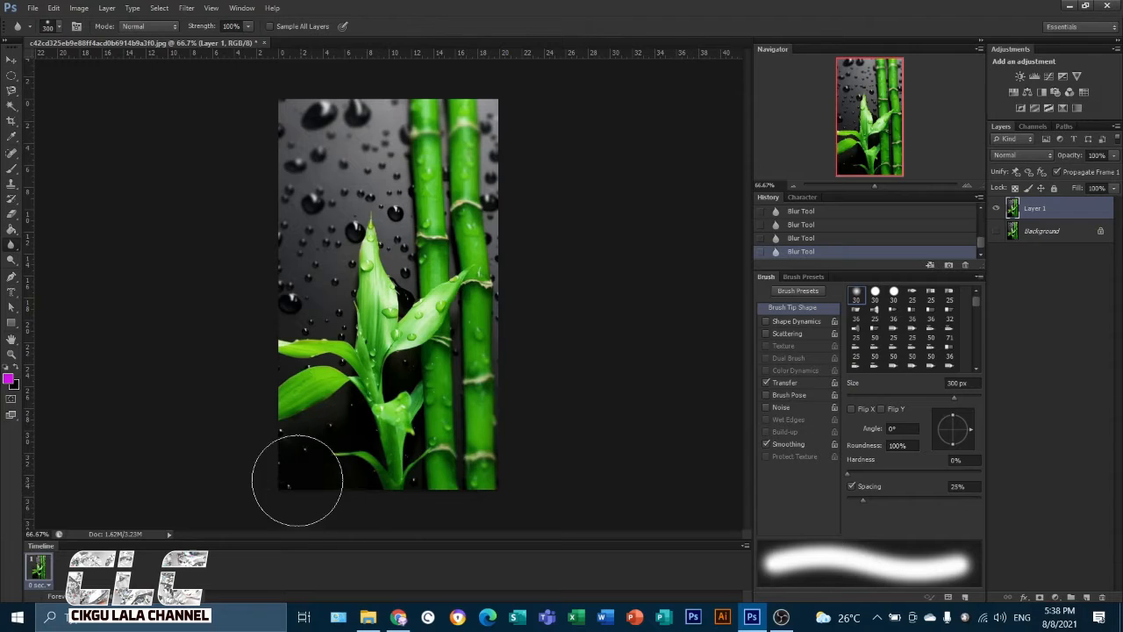
pyautogui.moveTo(321, 494)
pyautogui.mouseDown()
pyautogui.moveTo(269, 466)
pyautogui.moveTo(302, 488)
pyautogui.mouseUp()
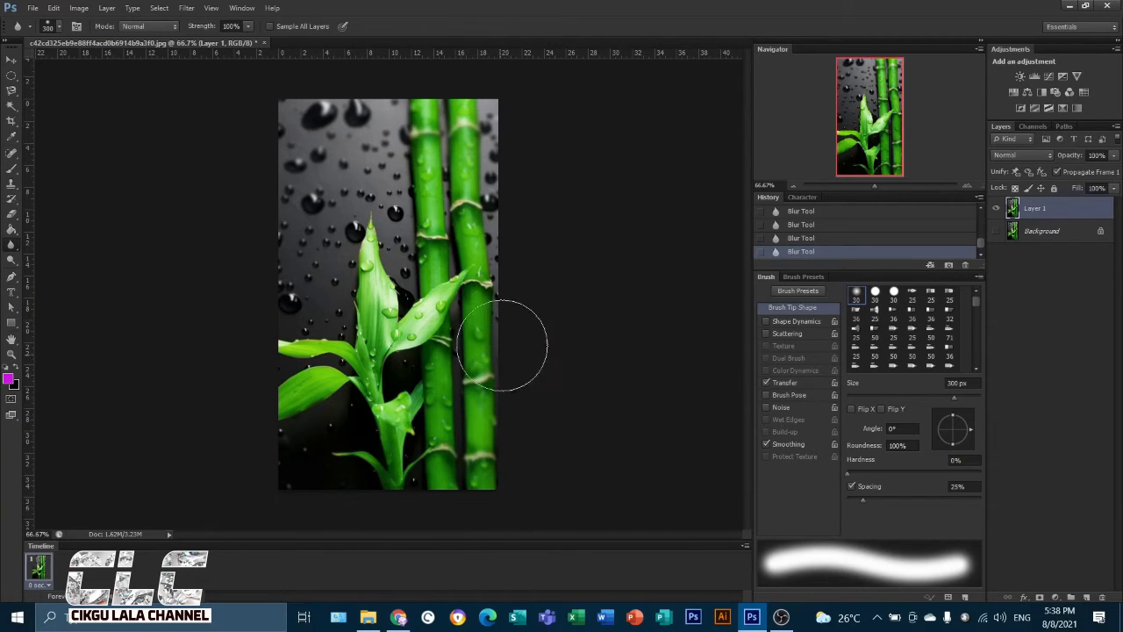
pyautogui.moveTo(501, 114)
pyautogui.mouseDown()
pyautogui.moveTo(358, 124)
pyautogui.moveTo(303, 145)
pyautogui.mouseUp()
# Blur the dark area around the two left leaves at 32% strength with a 100 px brush
pyautogui.click(249, 28)
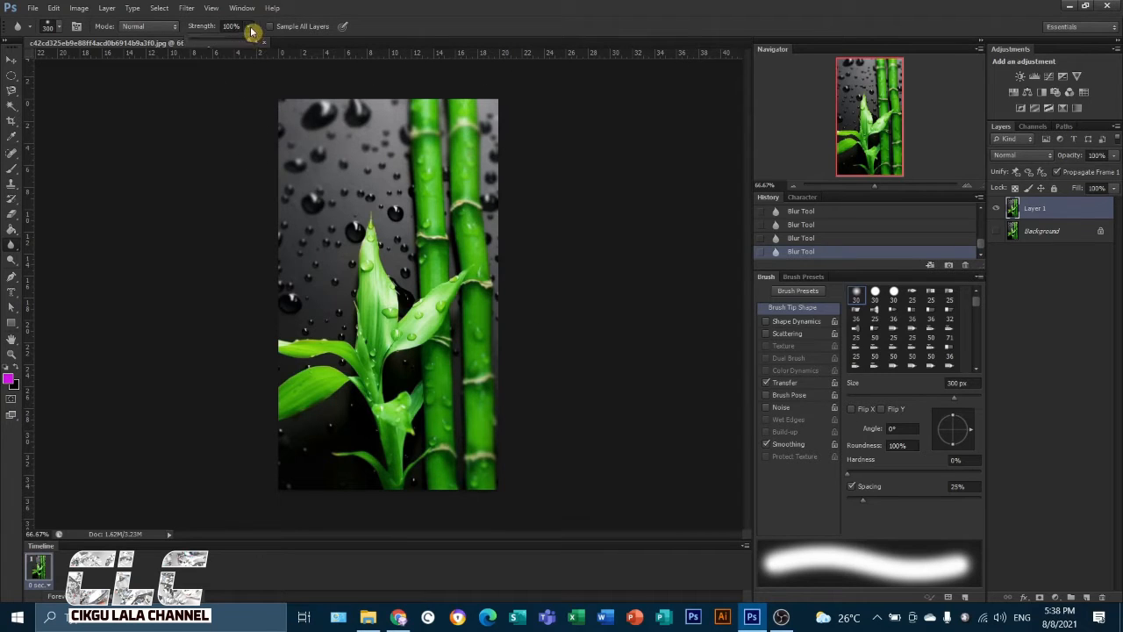
pyautogui.moveTo(246, 44); pyautogui.dragTo(220, 44)
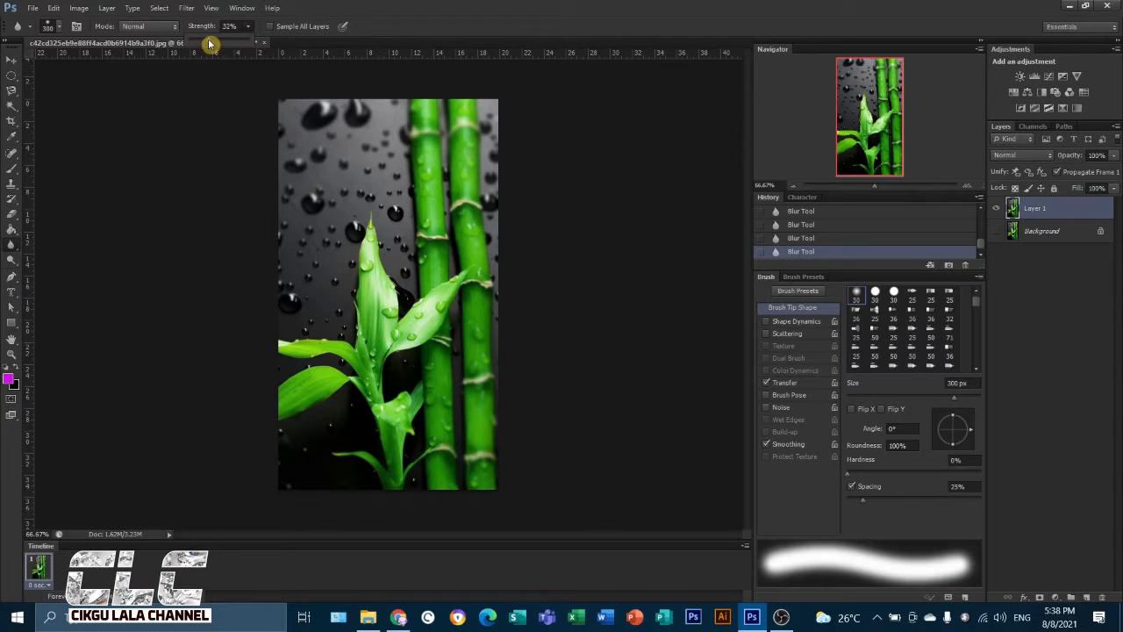
pyautogui.click(309, 290)
pyautogui.press('[')
pyautogui.press('[')
pyautogui.press('[')
pyautogui.press('[')
pyautogui.press('[')
pyautogui.press('[')
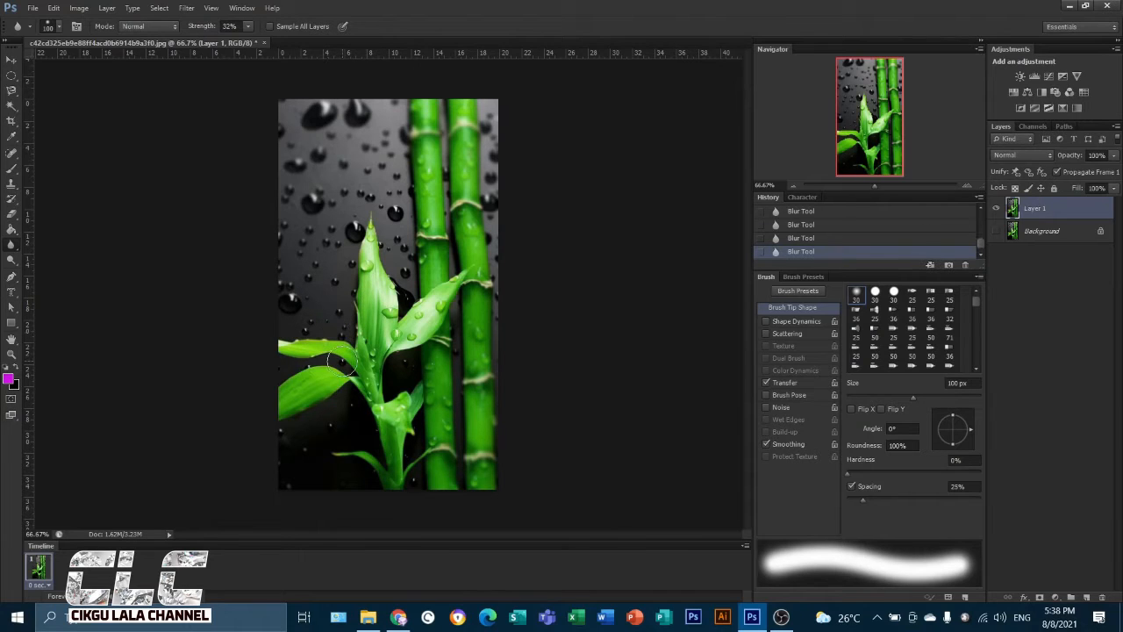
pyautogui.moveTo(295, 360); pyautogui.dragTo(282, 365)
# Set the blur strength to 55% and blur the droplets beside the upright leaf
pyautogui.click(248, 25)
pyautogui.click(308, 282)
pyautogui.scroll(3, 525, 380)
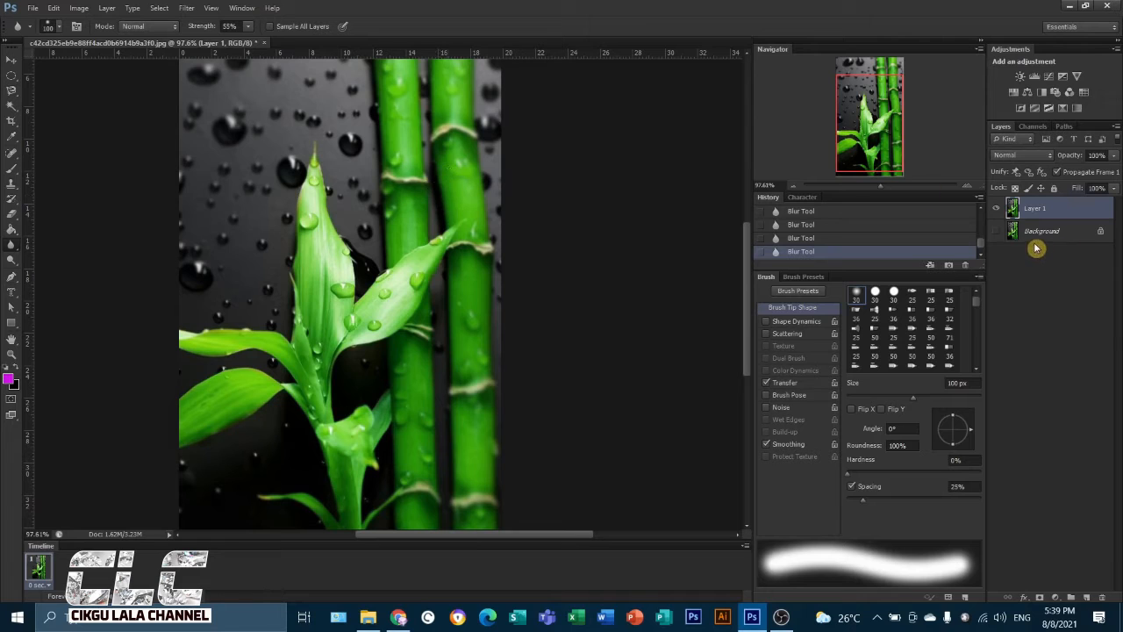
# Compare the sharp original with the blurred copy by repeatedly hiding and showing Layer 1
pyautogui.click(997, 210)
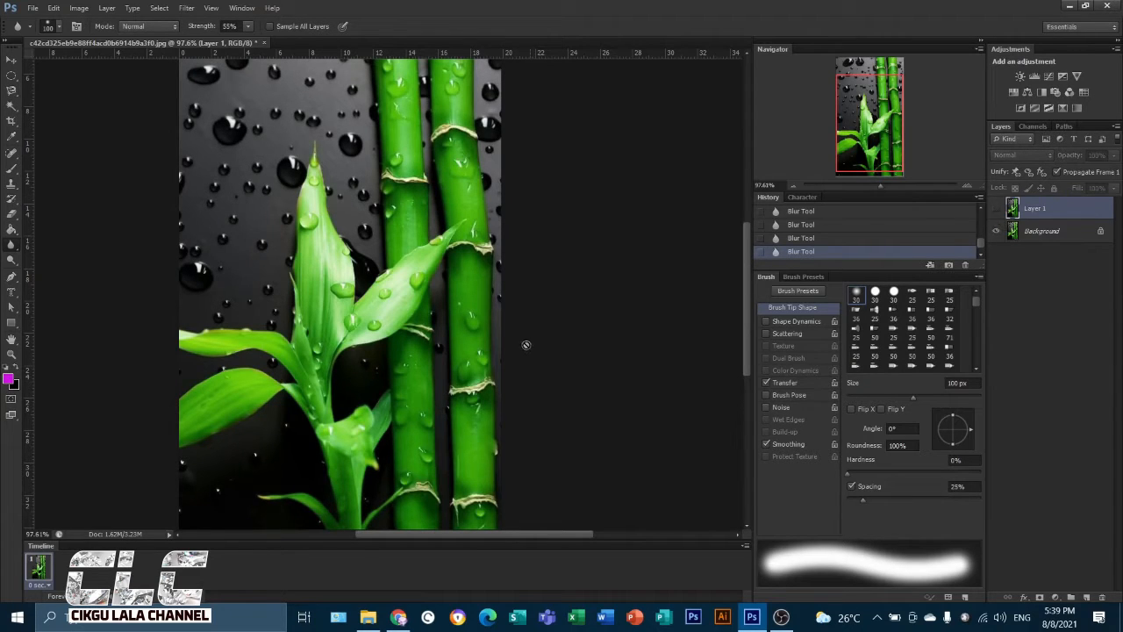
pyautogui.scroll(-2, 557, 341)
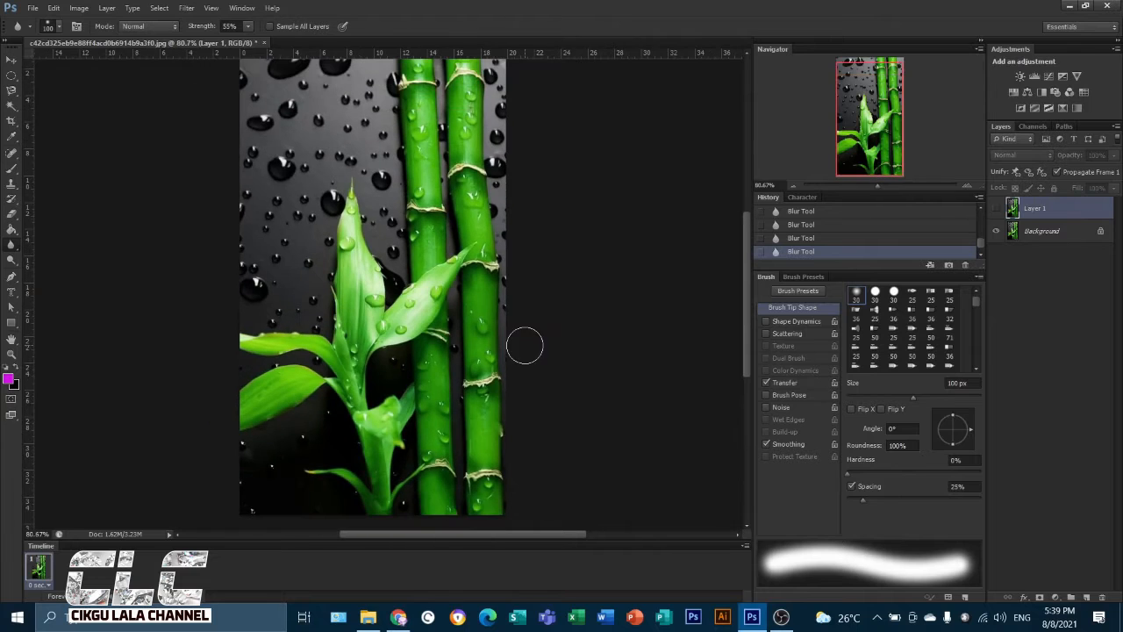
pyautogui.click(997, 209)
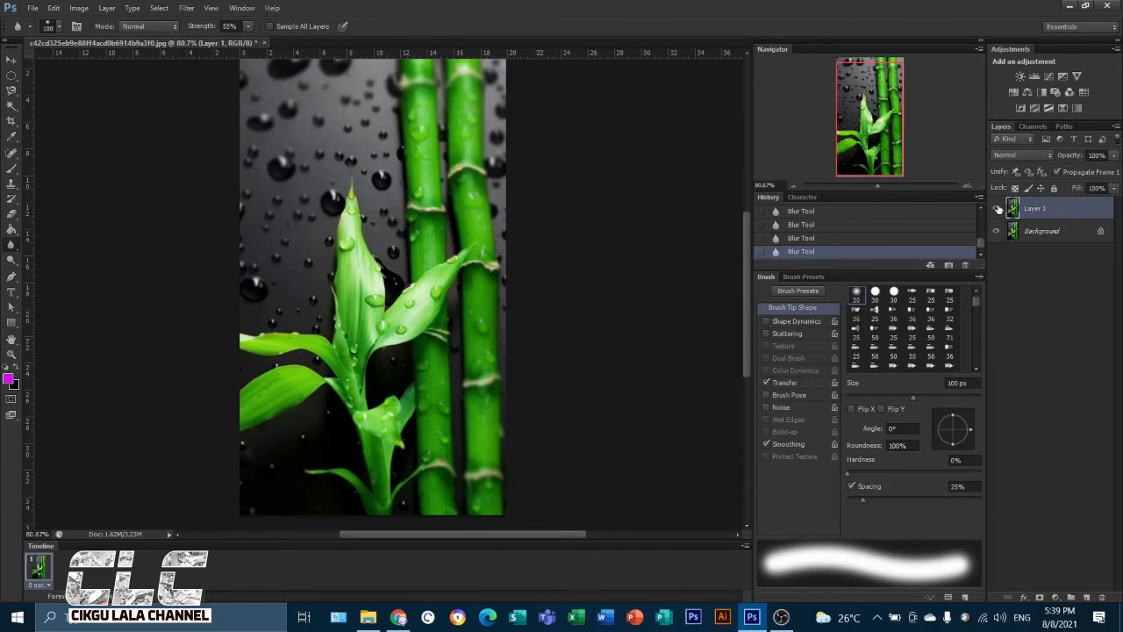
pyautogui.click(998, 209)
pyautogui.click(998, 209)
pyautogui.click(998, 208)
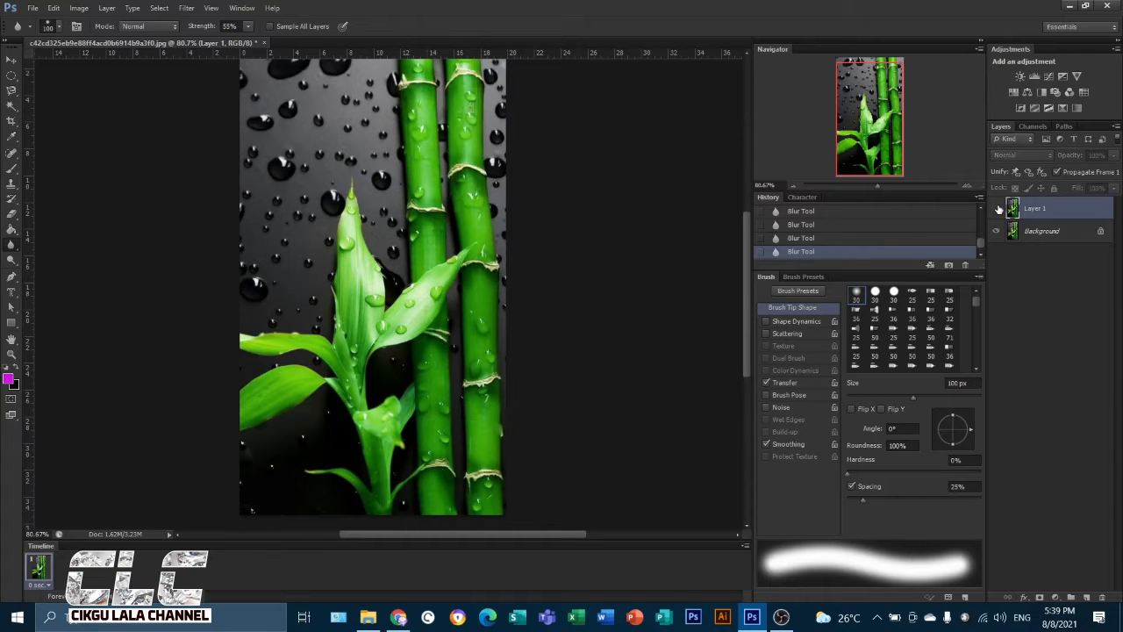
pyautogui.click(997, 209)
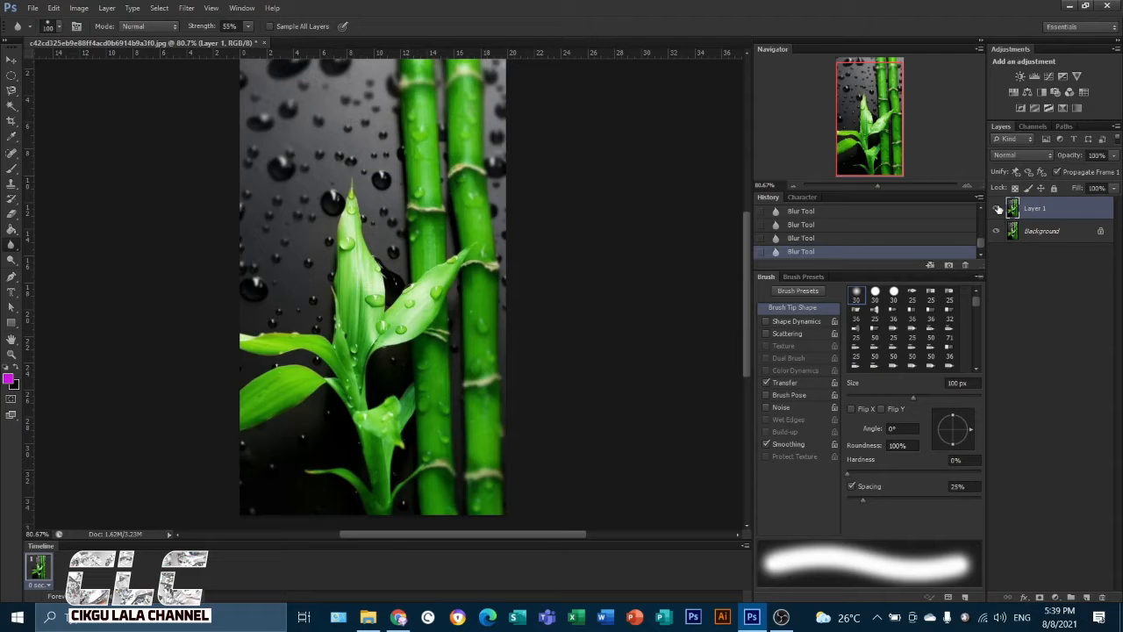
pyautogui.click(998, 209)
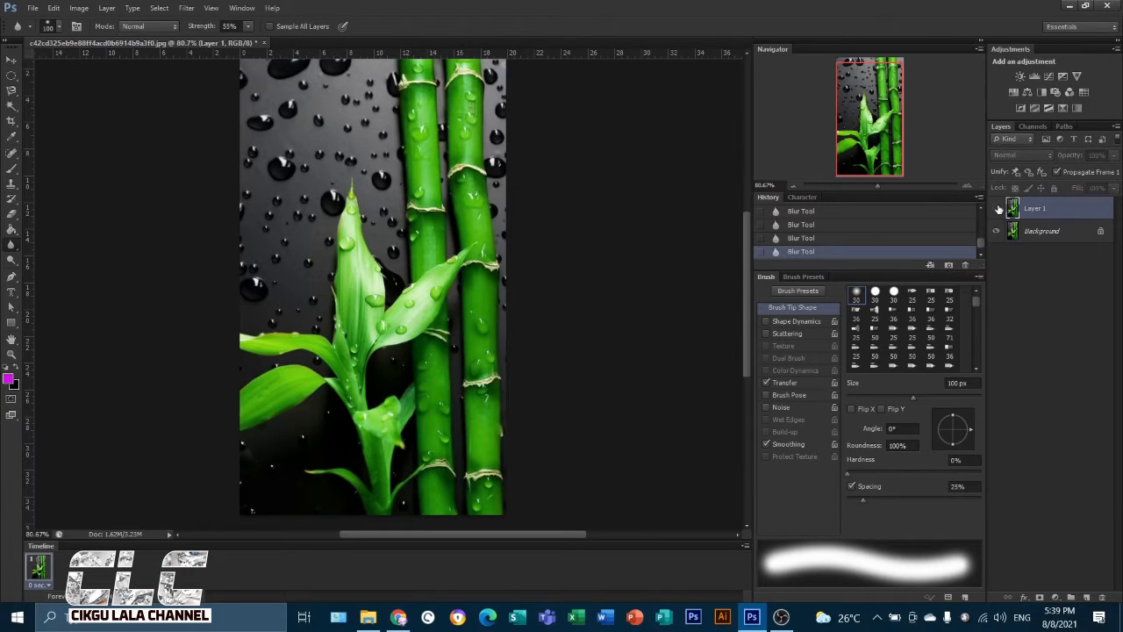
pyautogui.click(998, 209)
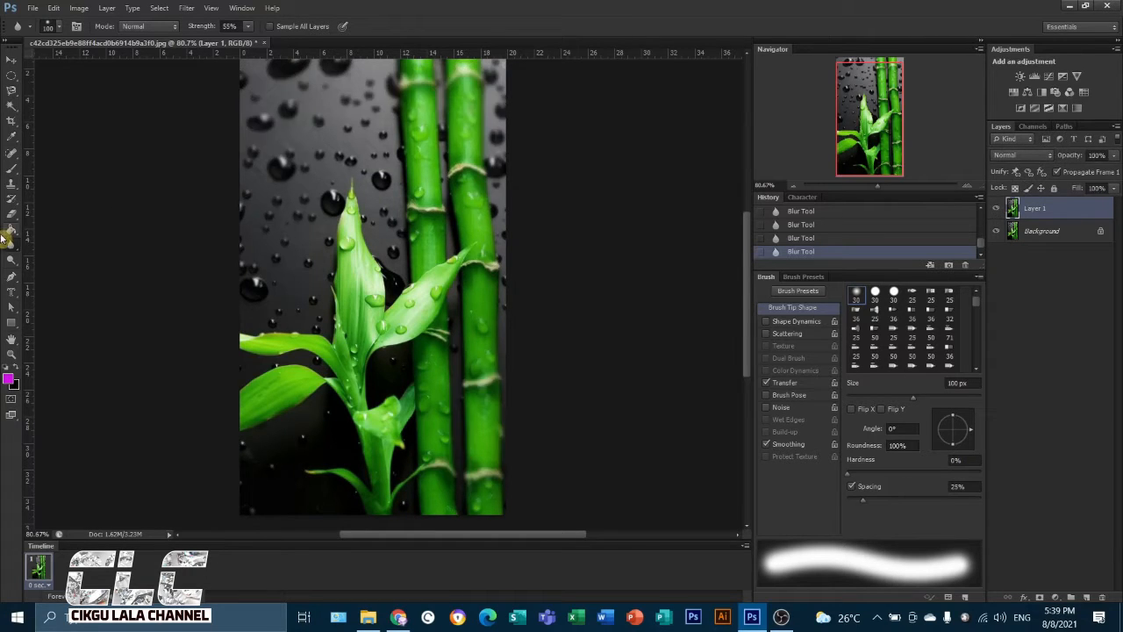
pyautogui.rightClick(11, 251)
pyautogui.click(11, 251)
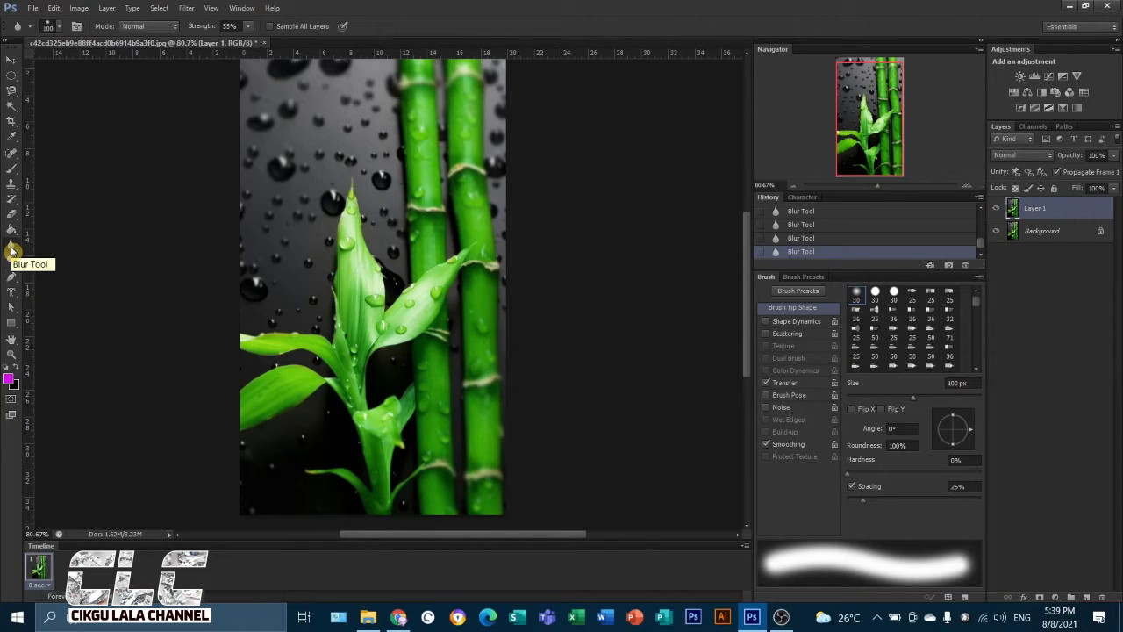
pyautogui.rightClick(12, 251)
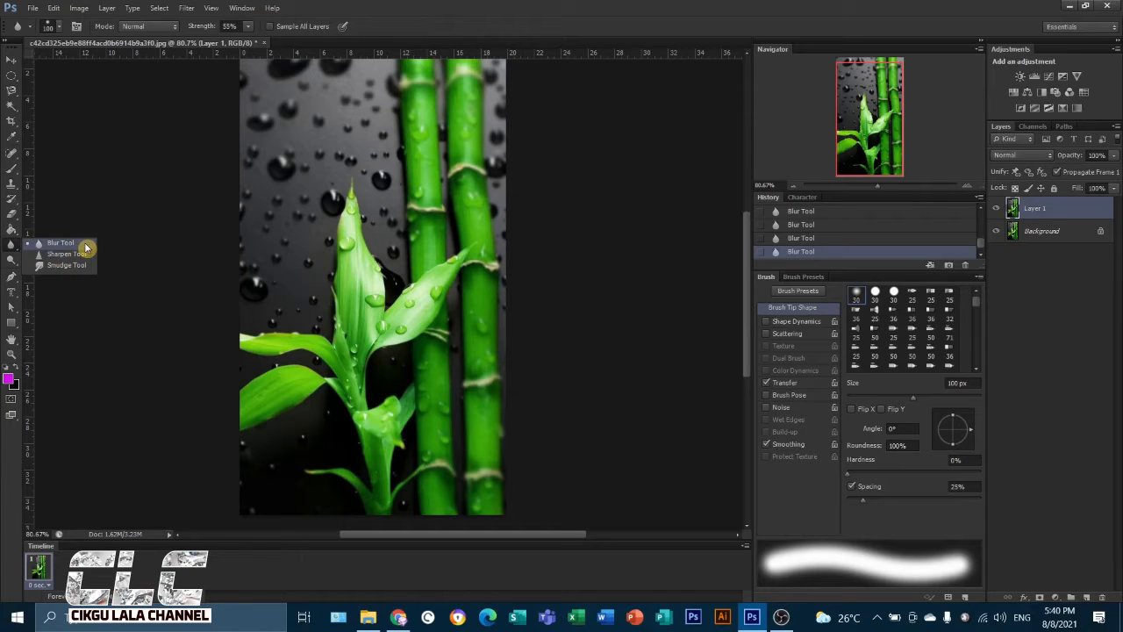
pyautogui.click(63, 246)
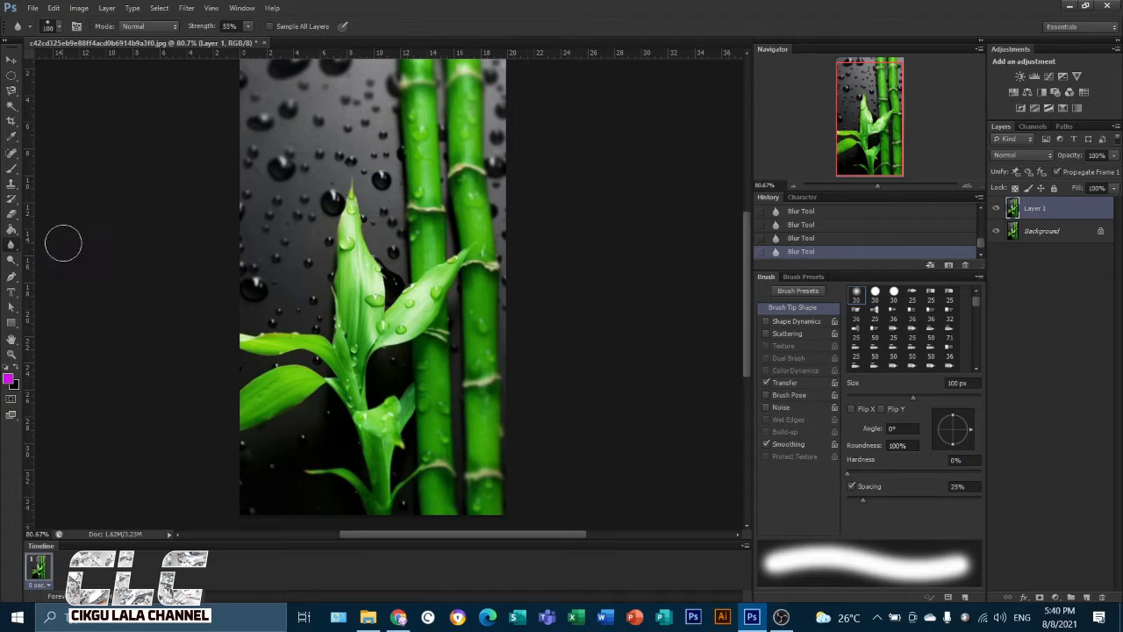
pyautogui.click(265, 44)
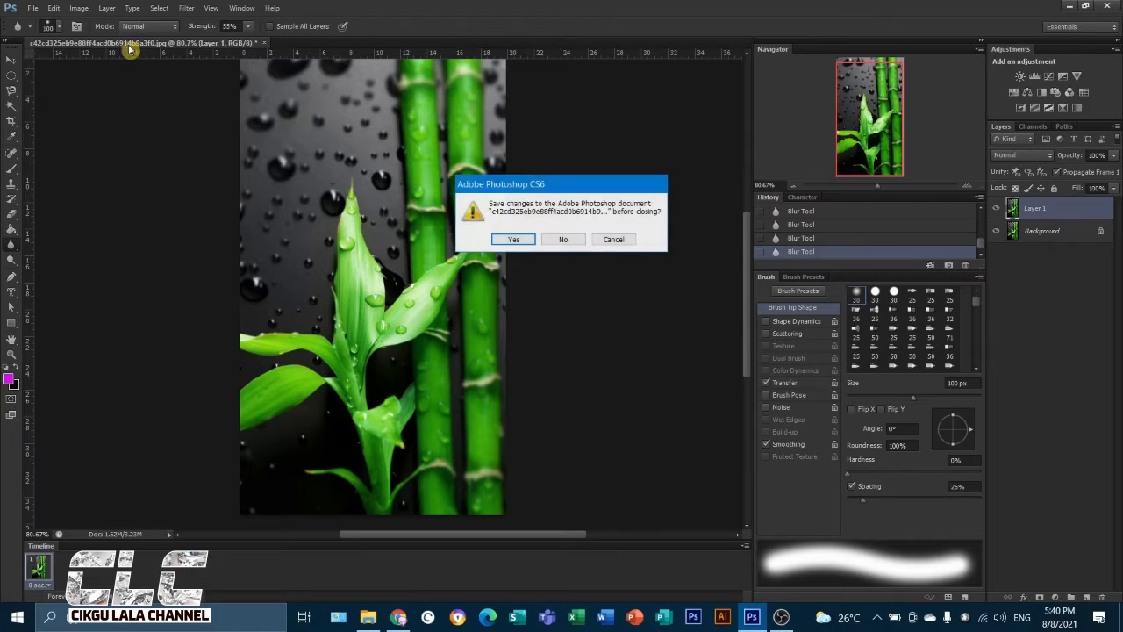
pyautogui.click(571, 244)
pyautogui.click(32, 8)
pyautogui.click(95, 39)
pyautogui.click(954, 166)
pyautogui.click(1048, 457)
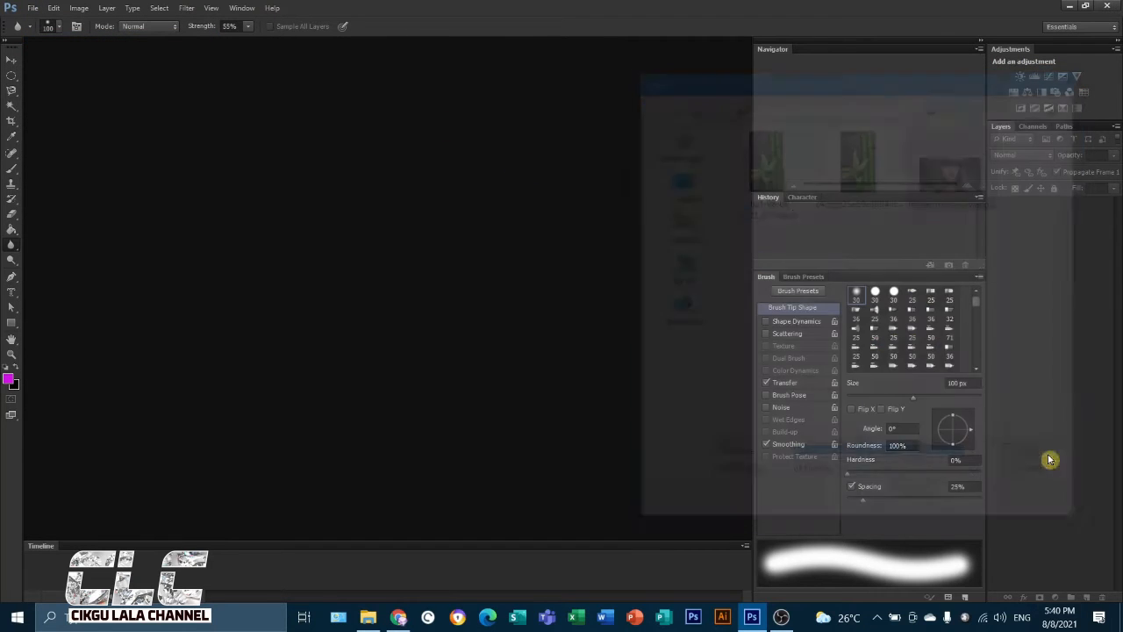
pyautogui.scroll(3, 397, 404)
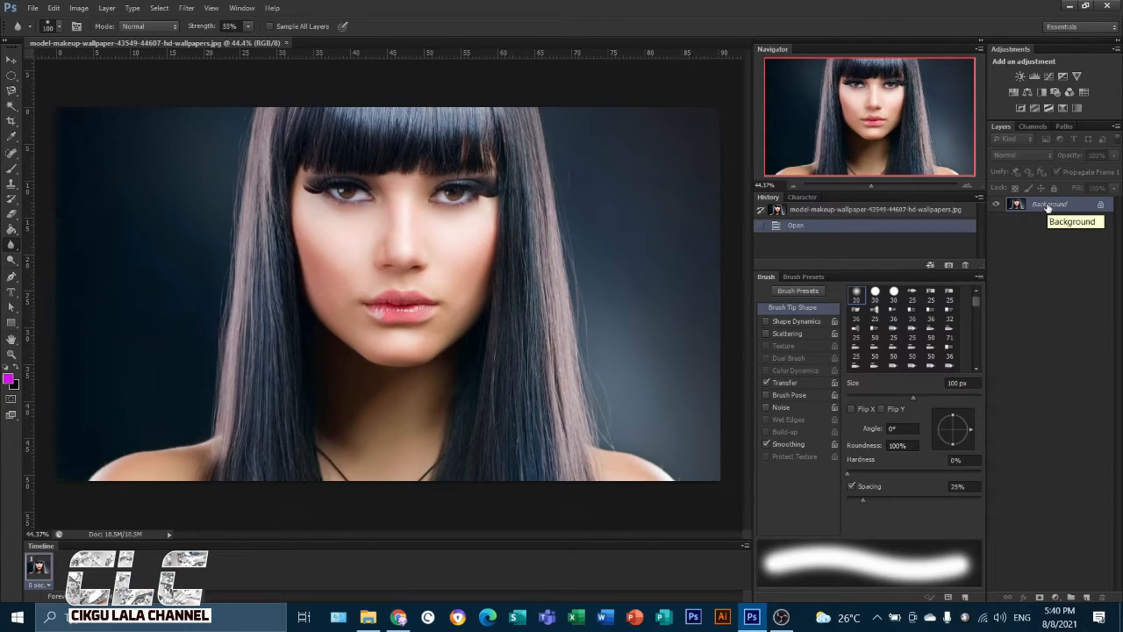
# Select the woman along her hair and shoulders with the Magnetic Lasso tool
pyautogui.click(12, 95)
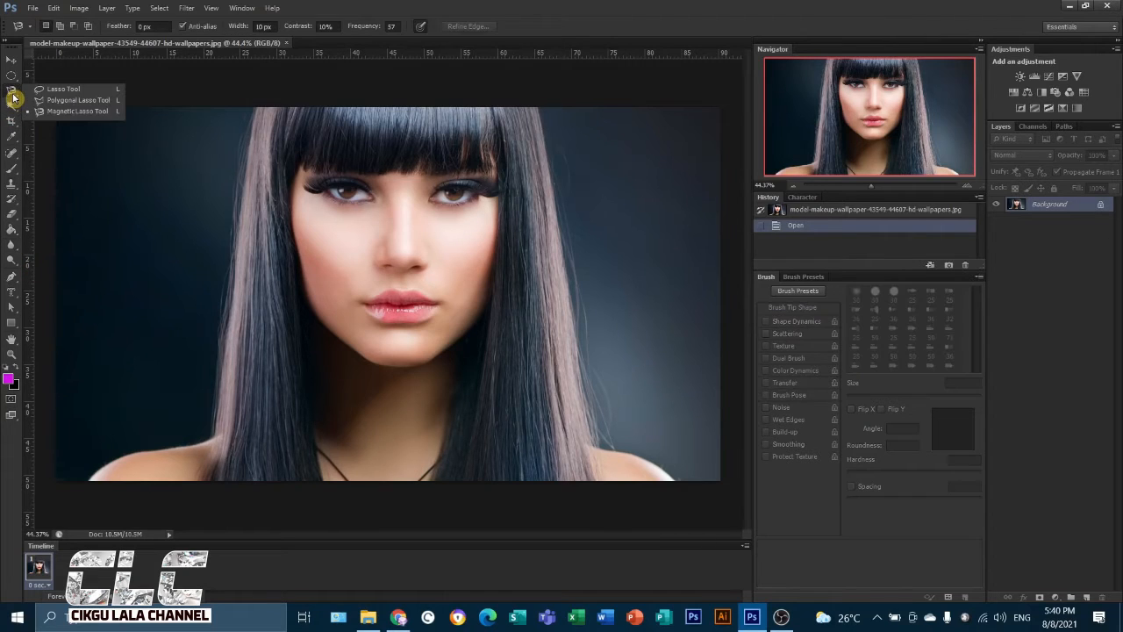
pyautogui.click(55, 112)
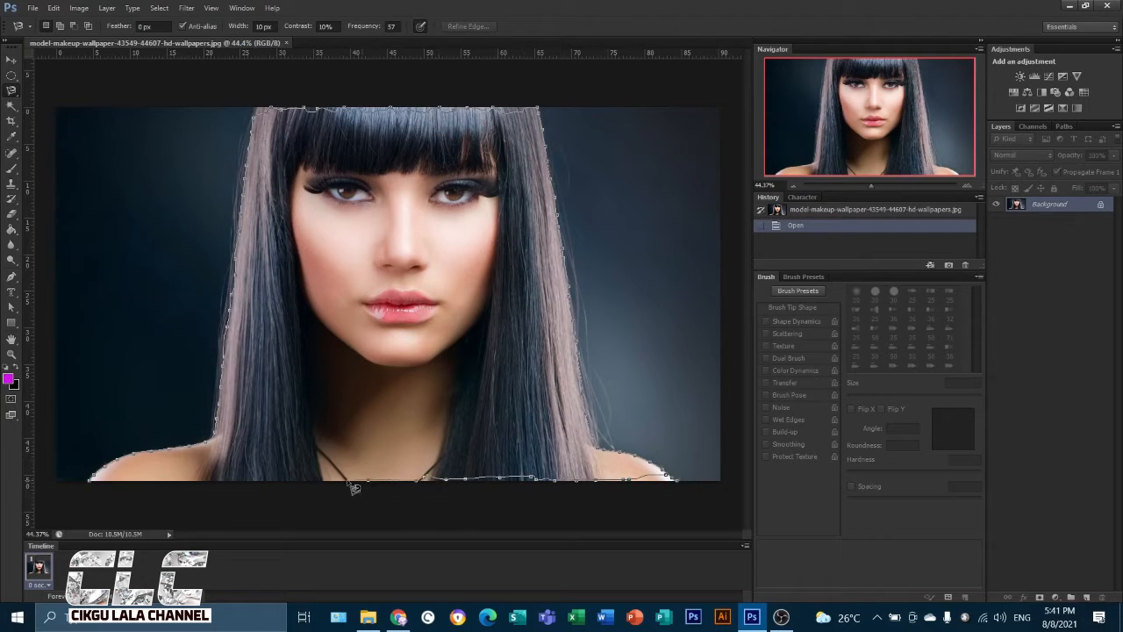
pyautogui.click(96, 488)
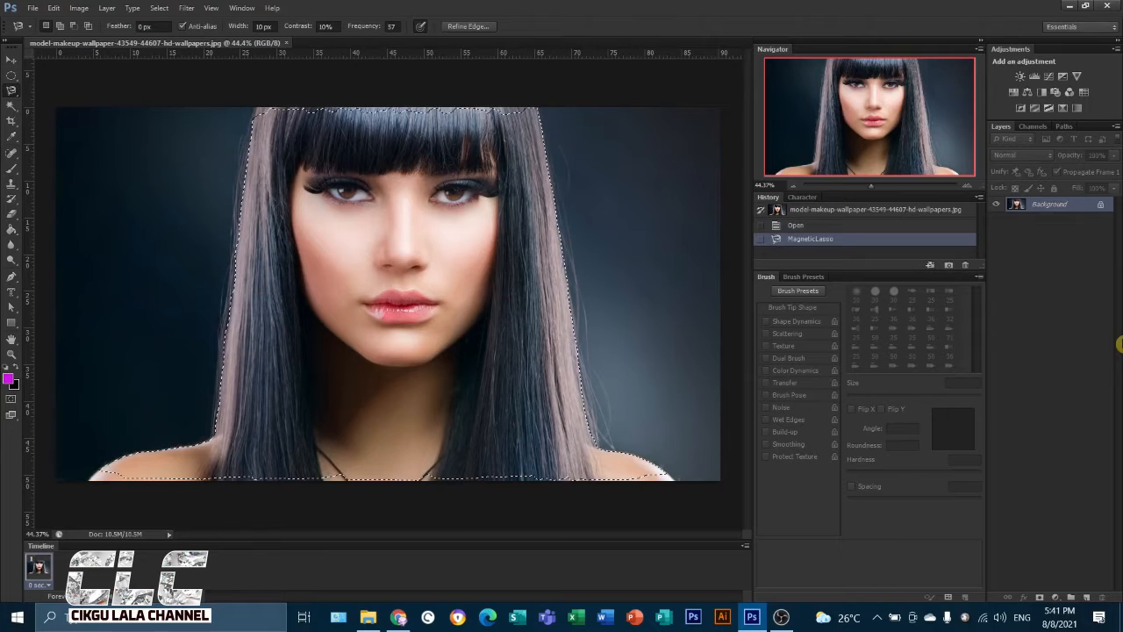
# Copy the selected woman to a new layer and hide the Background layer
pyautogui.hotkey('ctrl', 'j')
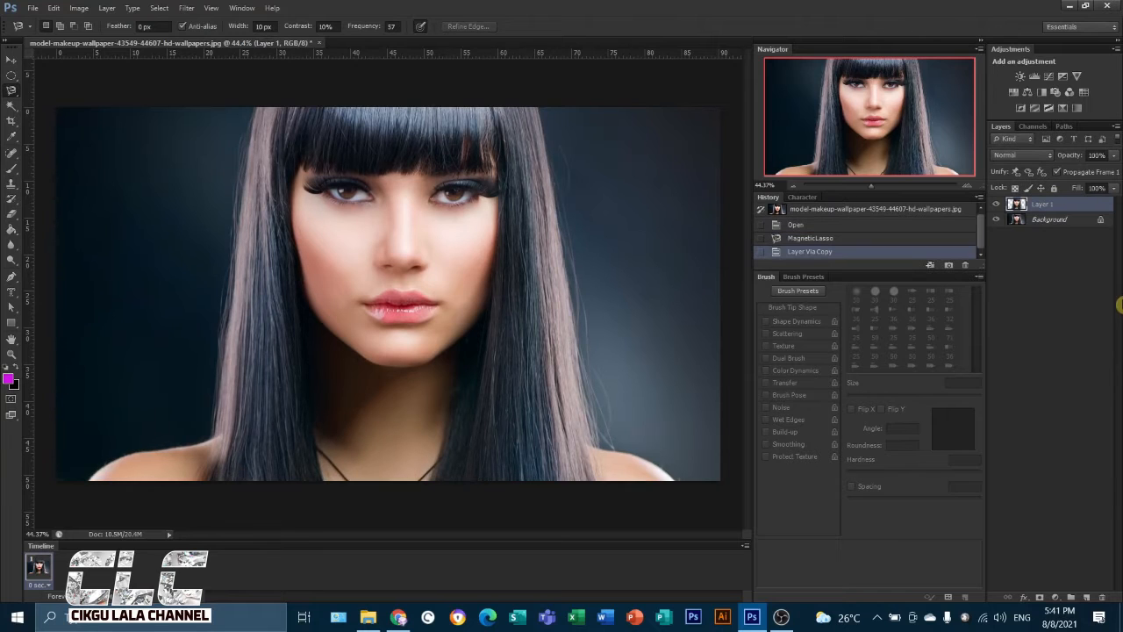
pyautogui.click(996, 219)
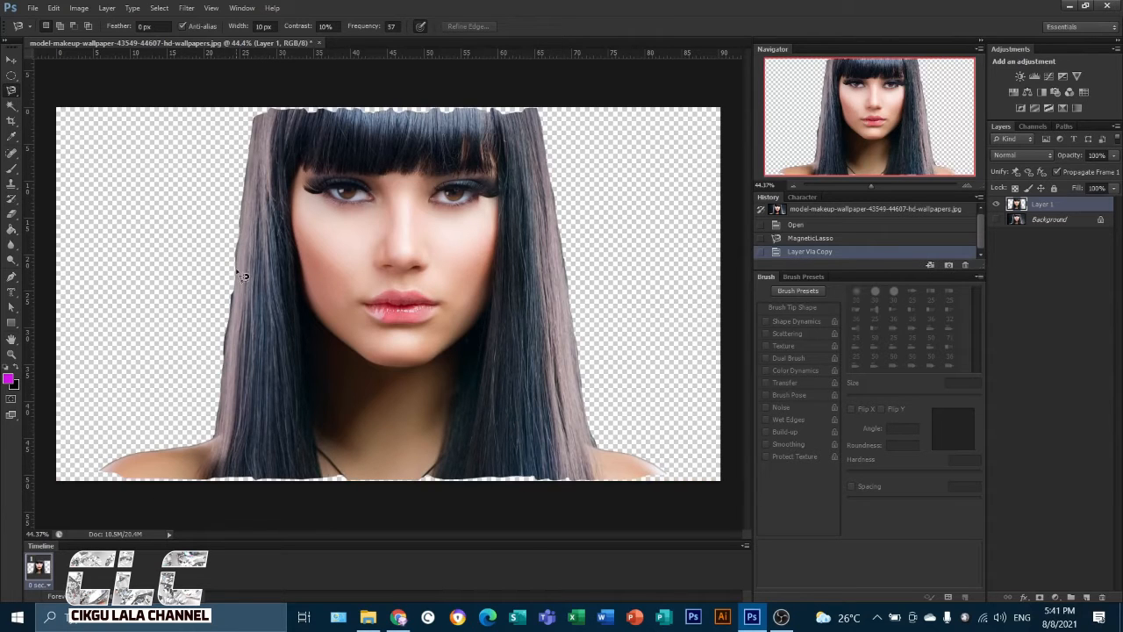
# Soften the cutout's edge along the left-hand hair and shoulder using the Blur tool at 100% strength
pyautogui.scroll(4, 226, 352)
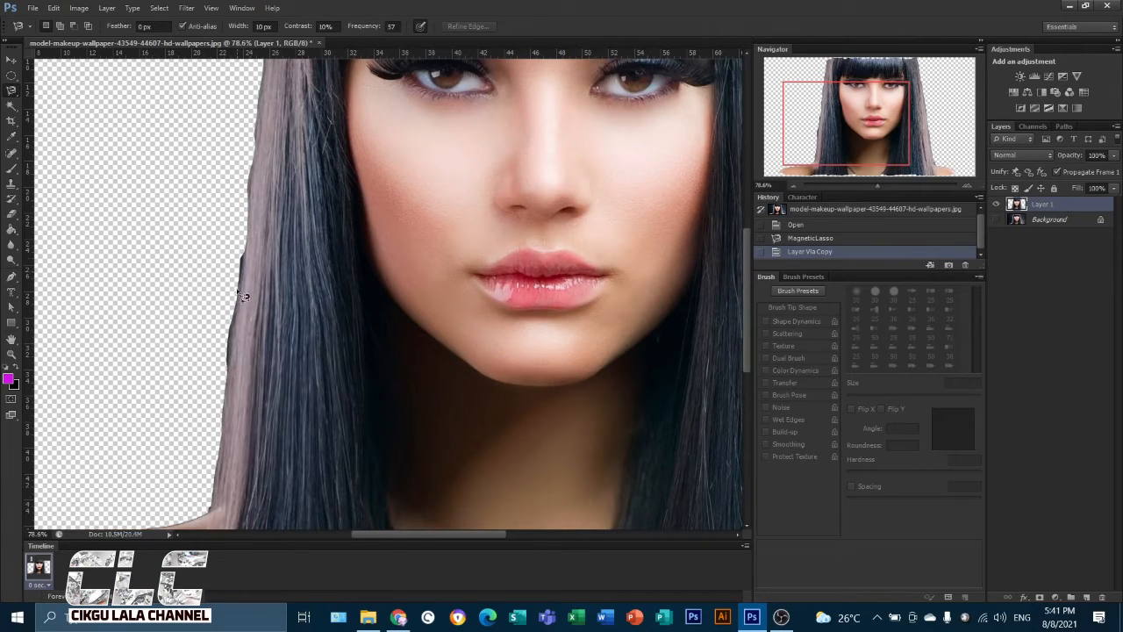
pyautogui.click(13, 246)
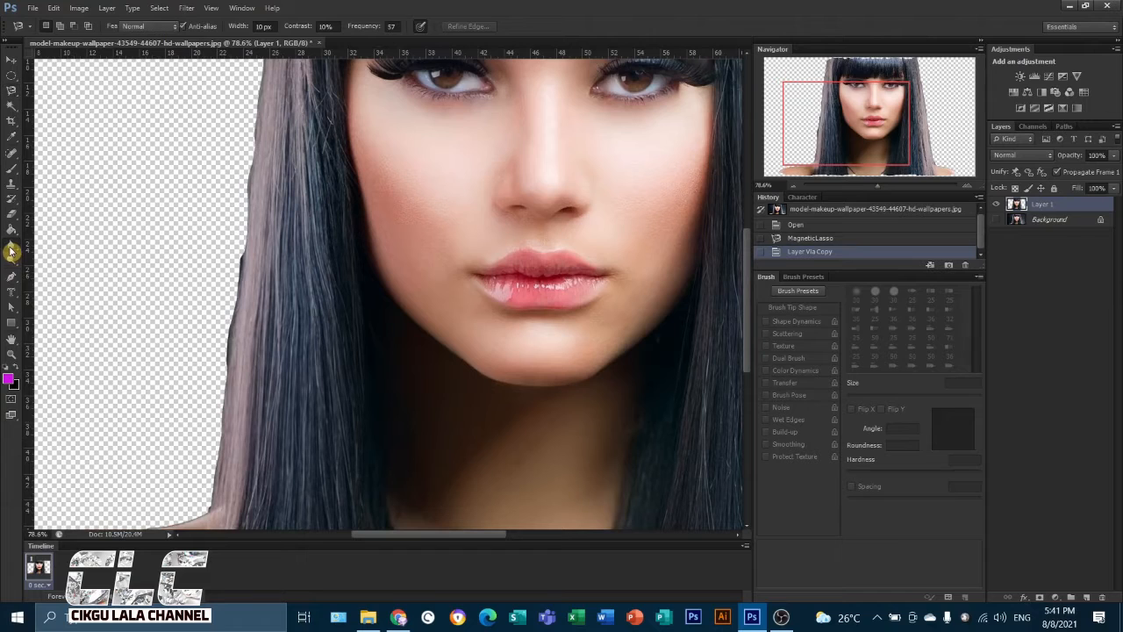
pyautogui.click(51, 242)
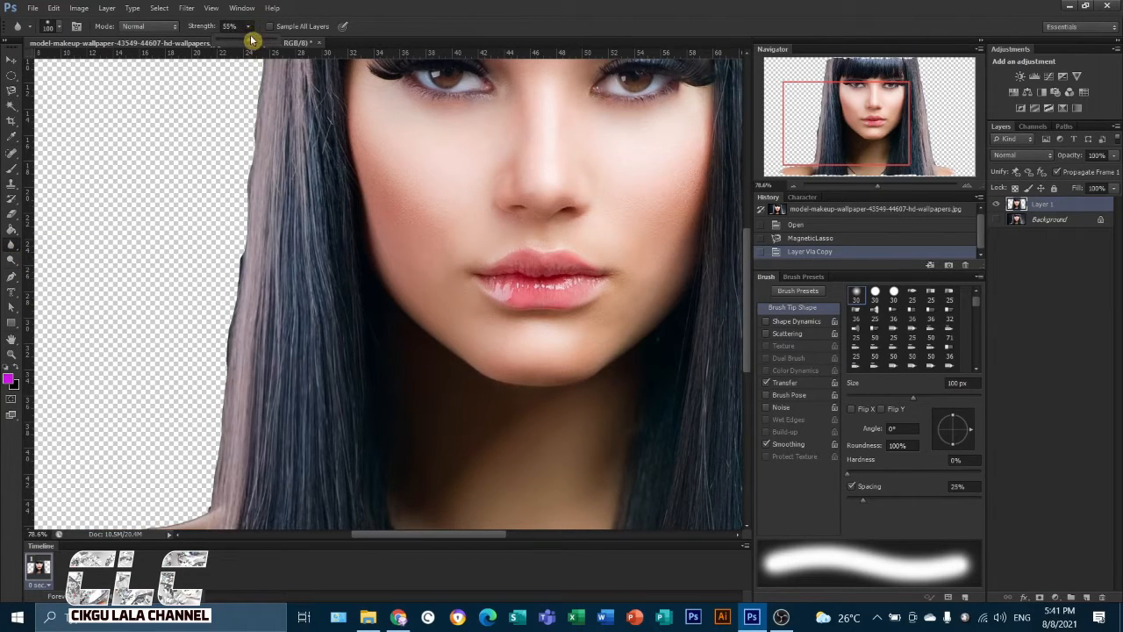
pyautogui.moveTo(250, 44); pyautogui.dragTo(285, 45)
pyautogui.scroll(2, 231, 342)
pyautogui.moveTo(232, 342)
pyautogui.mouseDown()
pyautogui.moveTo(228, 326)
pyautogui.moveTo(228, 347)
pyautogui.mouseUp()
pyautogui.moveTo(869, 129); pyautogui.dragTo(829, 164)
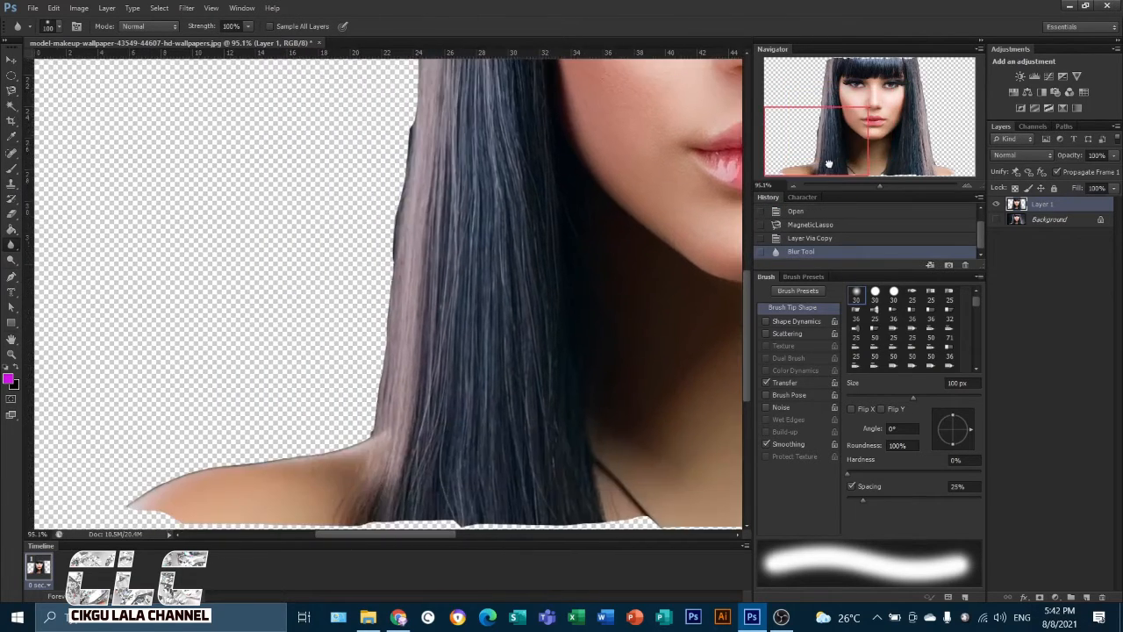
pyautogui.moveTo(119, 512)
pyautogui.mouseDown()
pyautogui.moveTo(243, 442)
pyautogui.moveTo(200, 472)
pyautogui.moveTo(289, 467)
pyautogui.moveTo(309, 456)
pyautogui.moveTo(259, 458)
pyautogui.moveTo(361, 444)
pyautogui.moveTo(355, 429)
pyautogui.moveTo(377, 407)
pyautogui.moveTo(384, 364)
pyautogui.moveTo(407, 122)
pyautogui.mouseUp()
pyautogui.moveTo(841, 143); pyautogui.dragTo(848, 107)
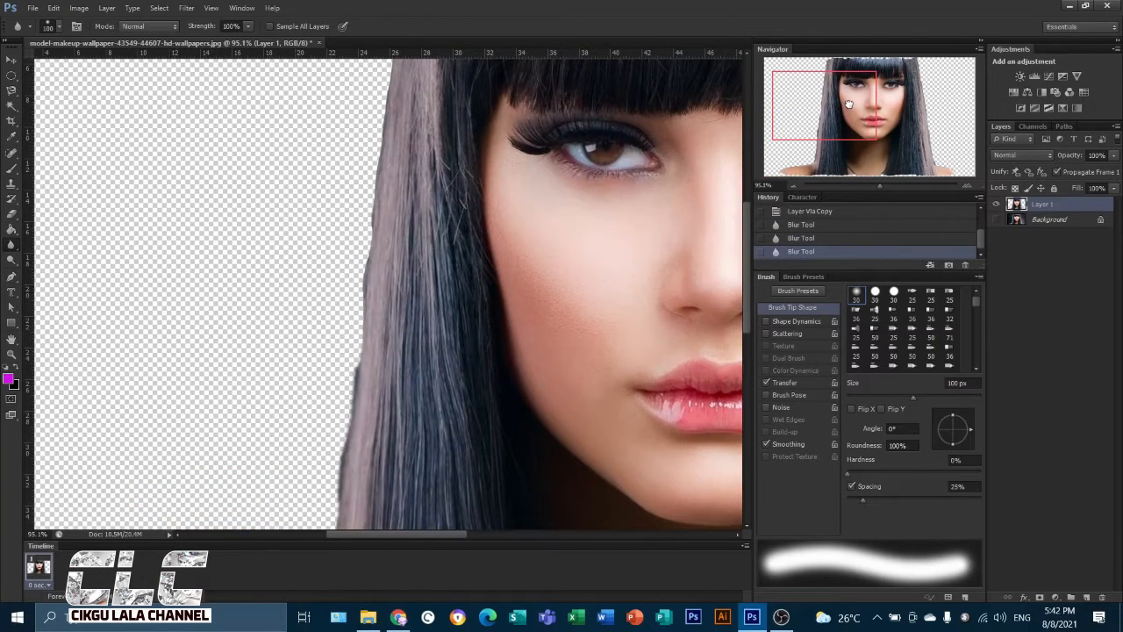
pyautogui.moveTo(355, 313); pyautogui.dragTo(377, 99)
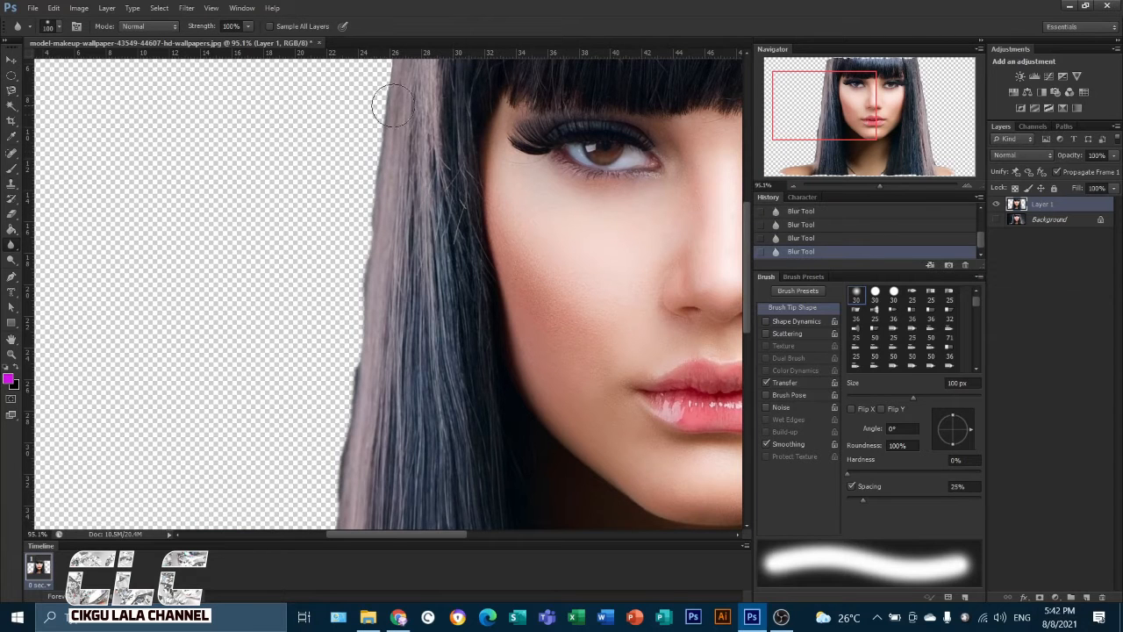
# Blur the cutout's upper hair edge and the outline of the right-hand hair and shoulder
pyautogui.moveTo(864, 137); pyautogui.dragTo(877, 123)
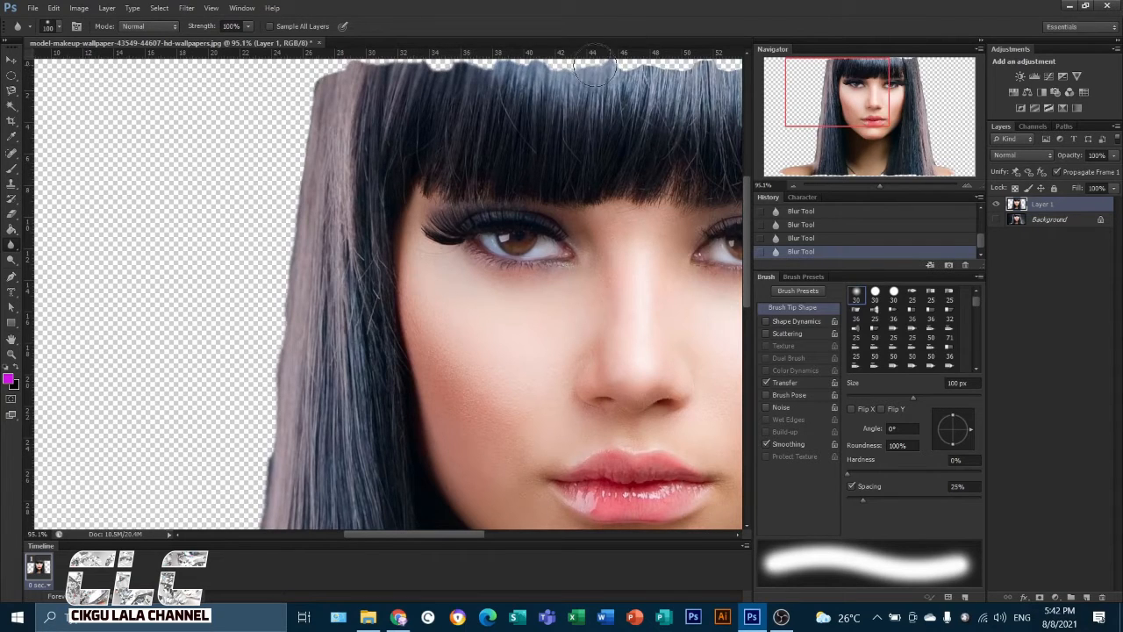
pyautogui.moveTo(855, 82); pyautogui.dragTo(888, 62)
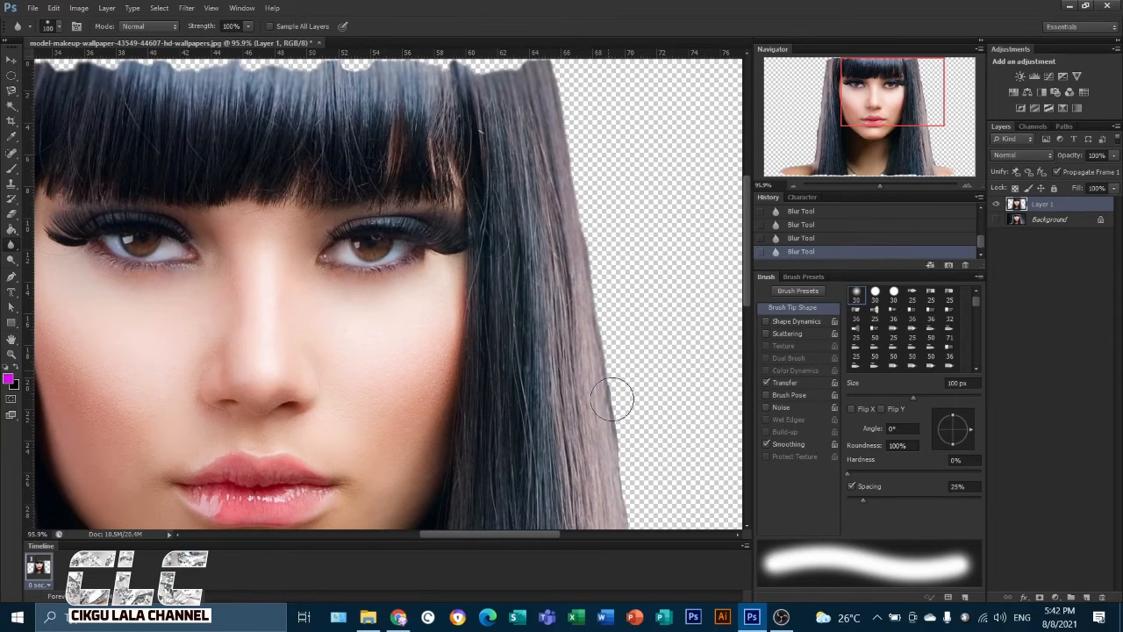
pyautogui.moveTo(929, 109); pyautogui.dragTo(936, 151)
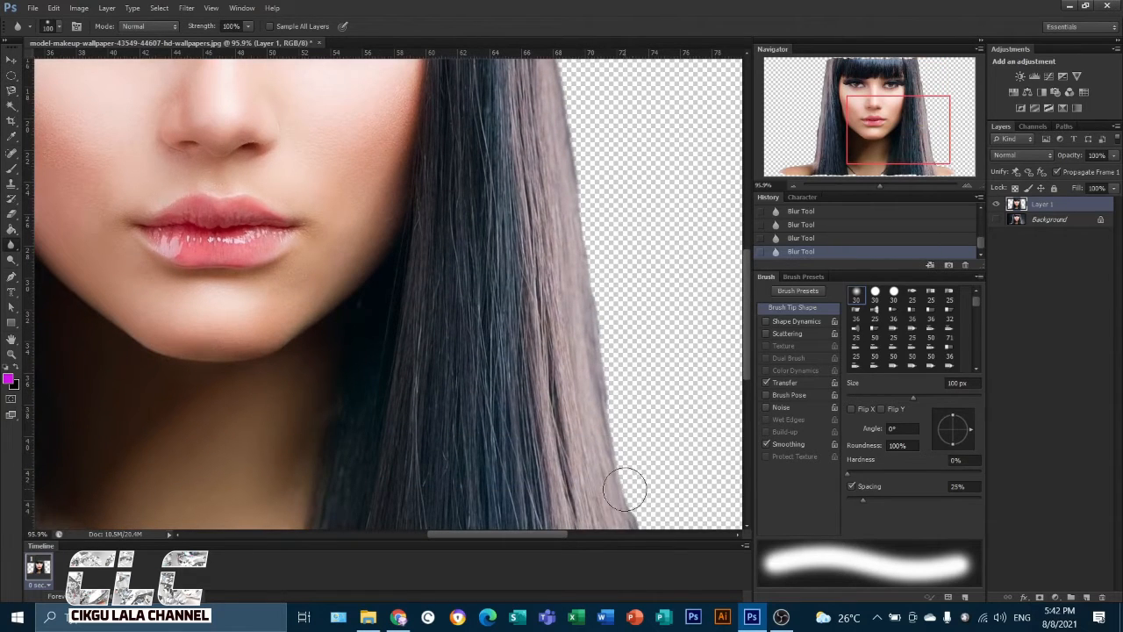
pyautogui.moveTo(941, 132); pyautogui.dragTo(949, 144)
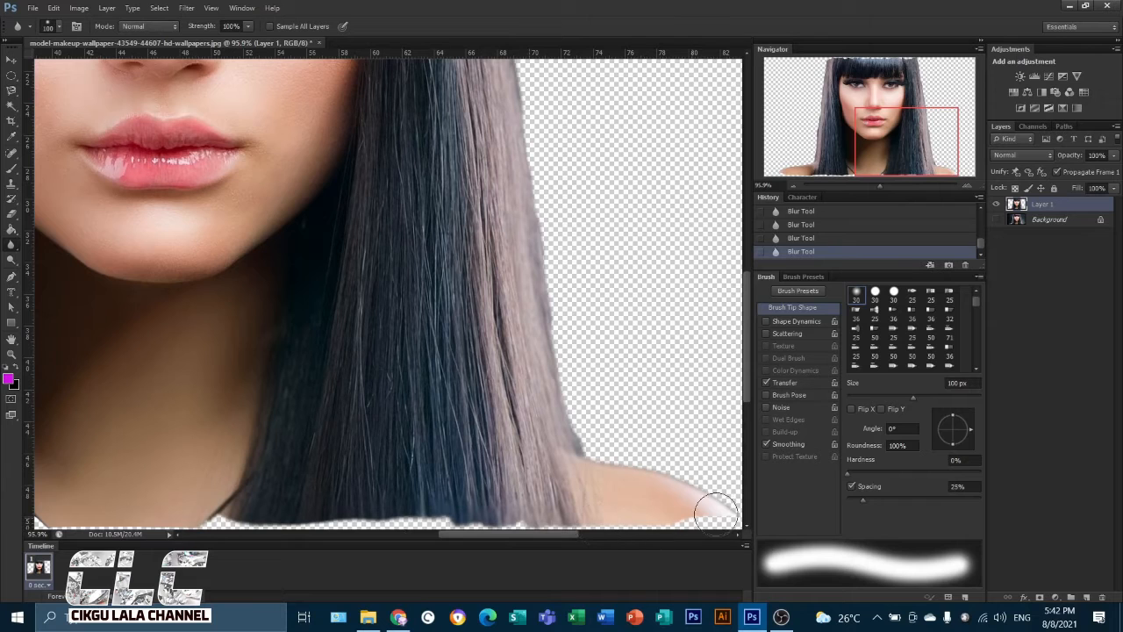
# Blur the cutout's bottom edge from the neck across to the tip of the left-hand shoulder
pyautogui.moveTo(905, 153); pyautogui.dragTo(834, 172)
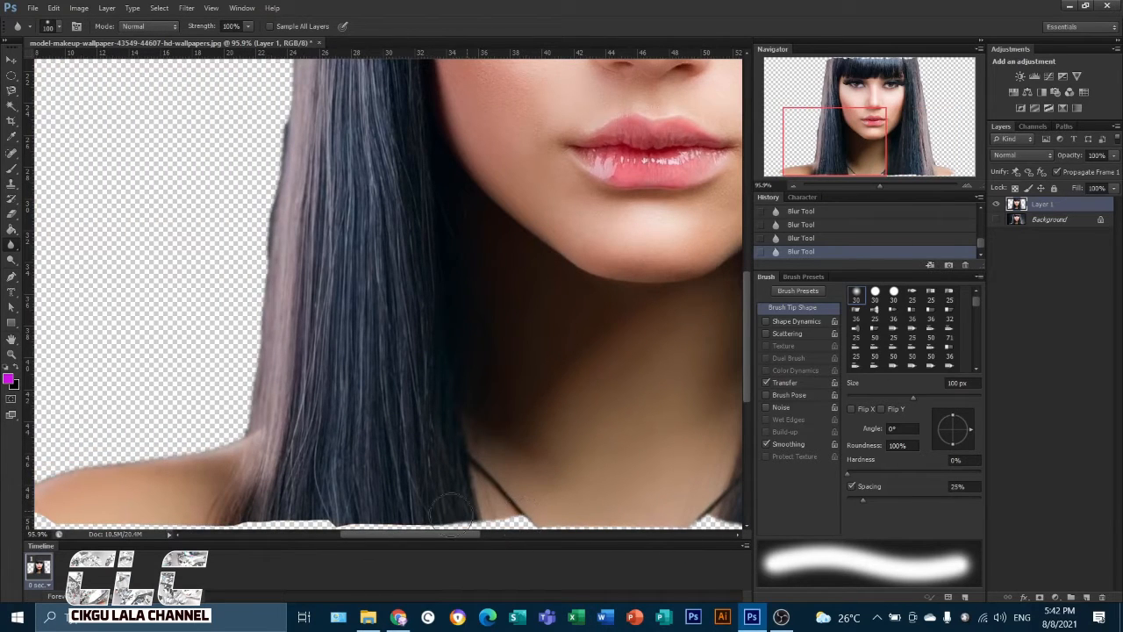
pyautogui.moveTo(228, 523)
pyautogui.mouseDown()
pyautogui.moveTo(41, 515)
pyautogui.moveTo(59, 513)
pyautogui.mouseUp()
pyautogui.moveTo(812, 169)
pyautogui.mouseDown()
pyautogui.moveTo(845, 160)
pyautogui.moveTo(817, 156)
pyautogui.mouseUp()
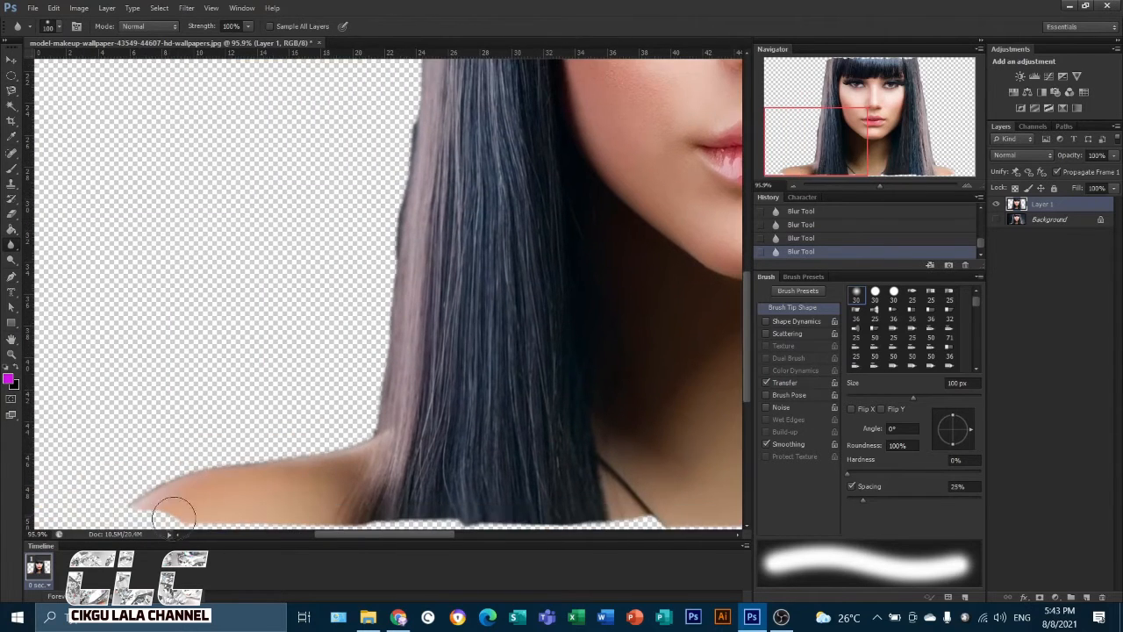
pyautogui.scroll(-3, 847, 110)
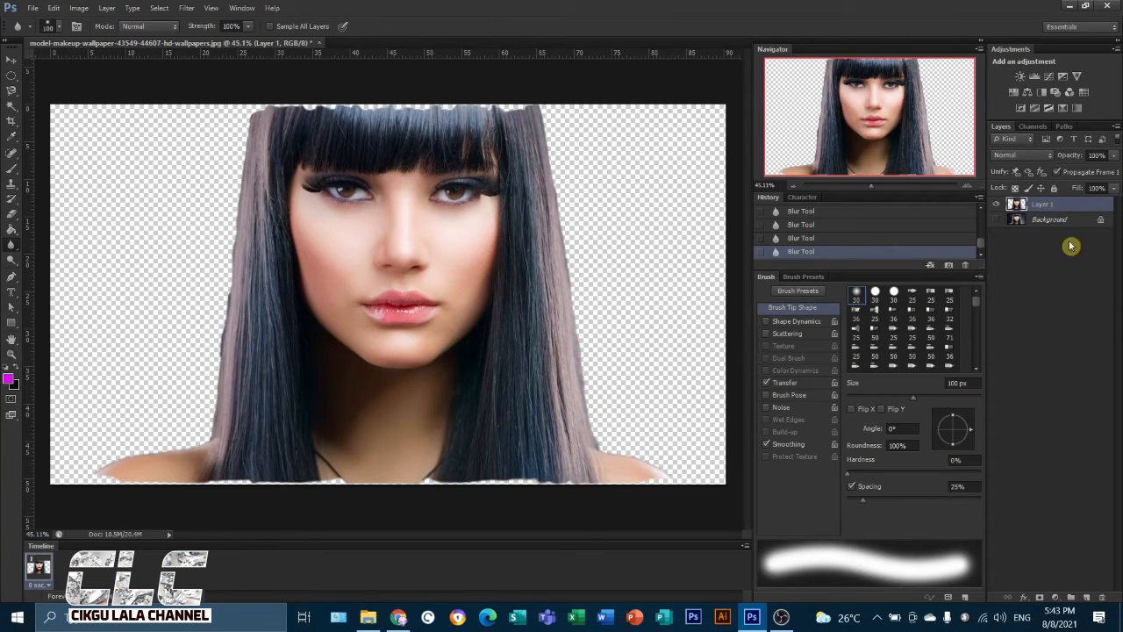
# Add a solid color fill layer in light purple
pyautogui.click(1054, 599)
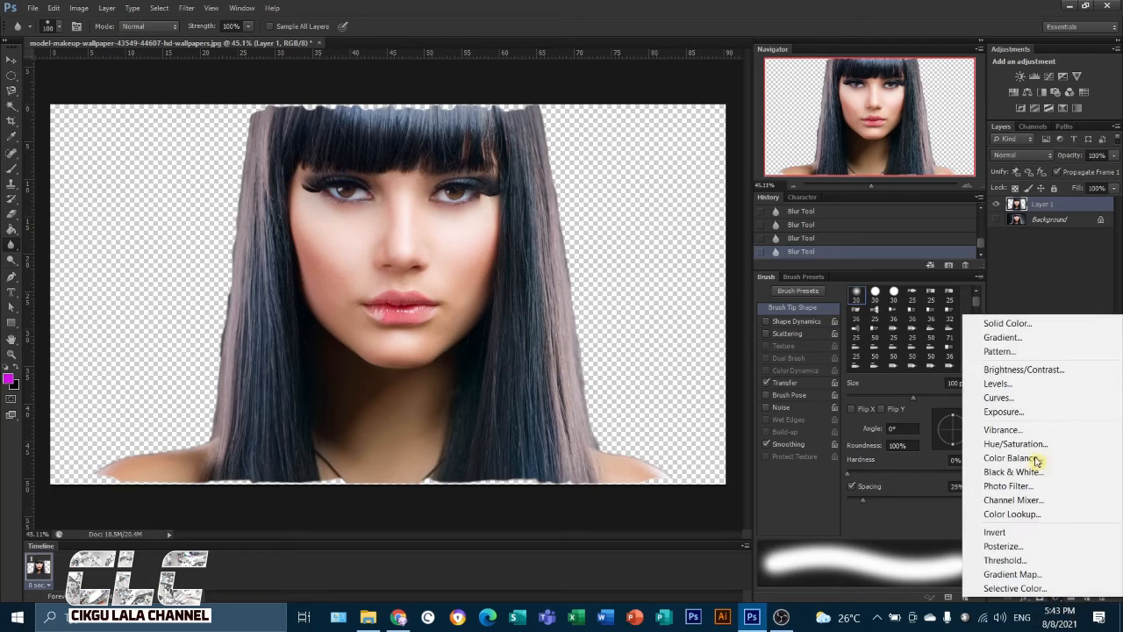
pyautogui.click(1025, 327)
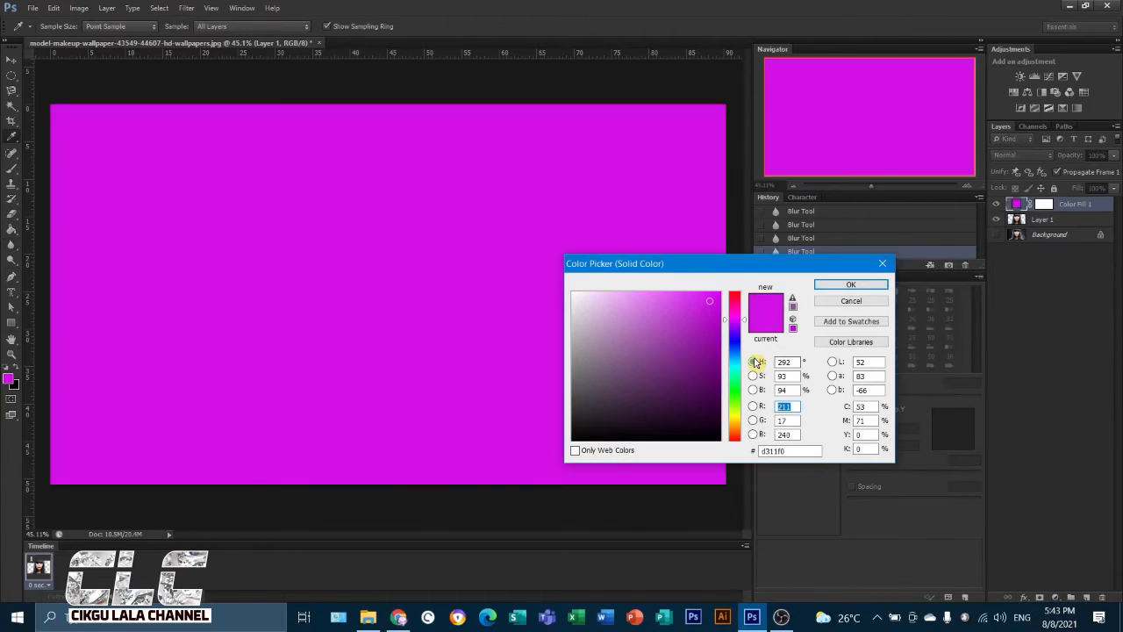
pyautogui.click(705, 359)
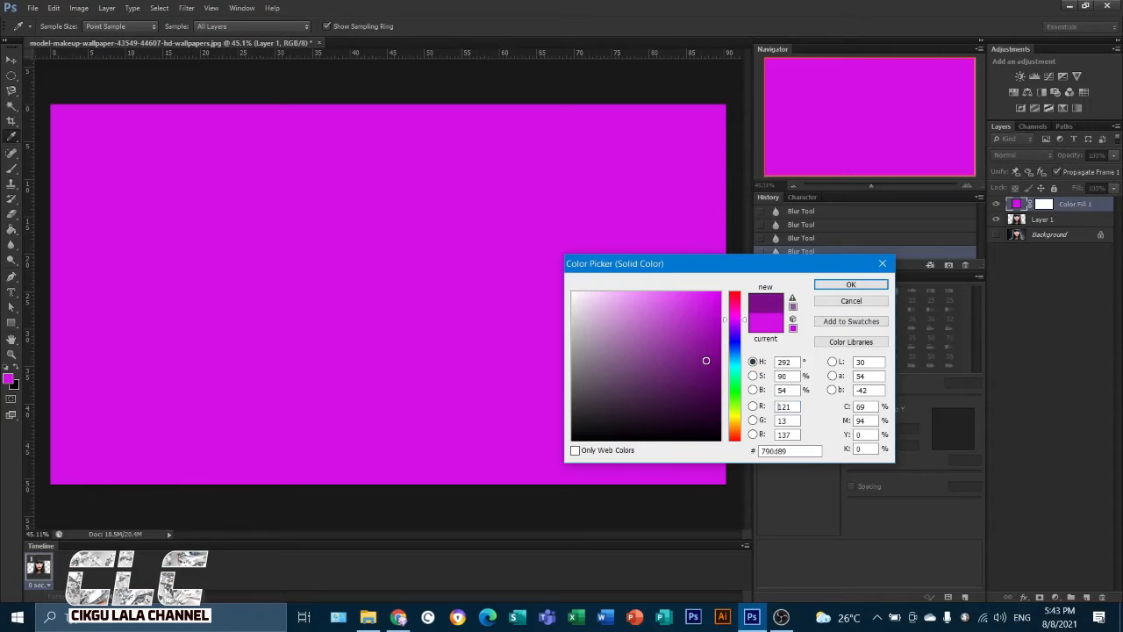
pyautogui.click(698, 318)
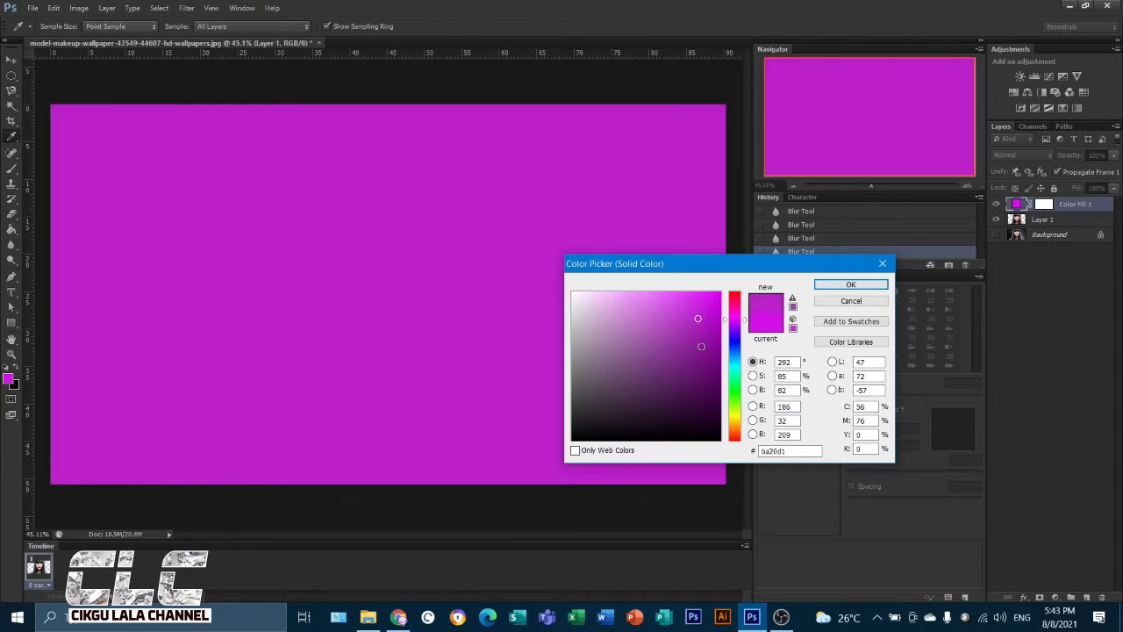
pyautogui.click(674, 323)
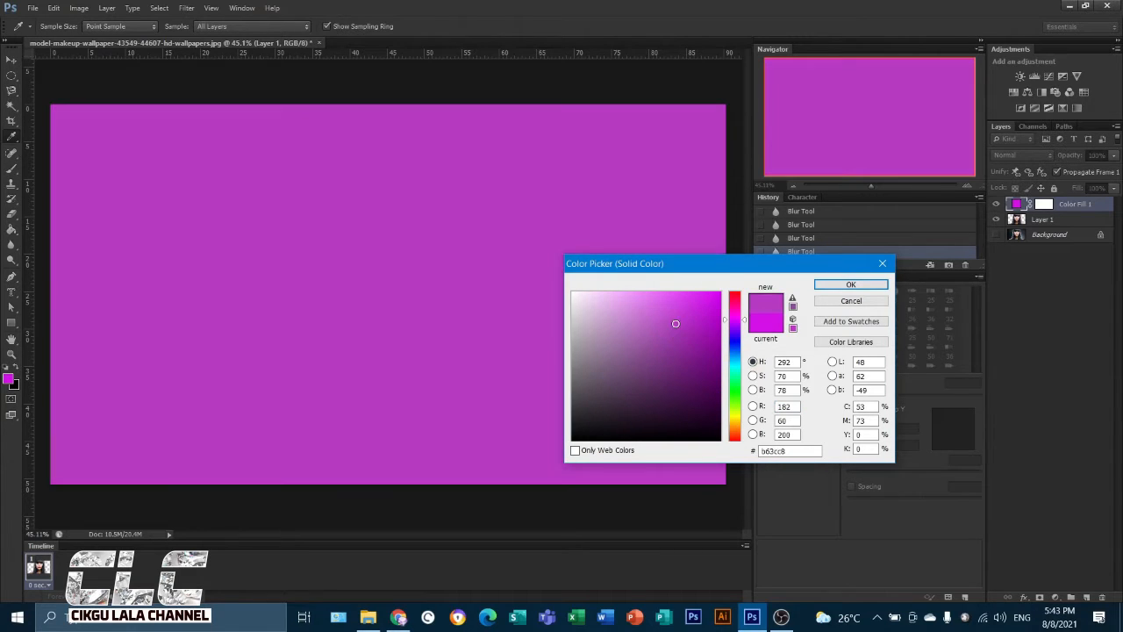
pyautogui.click(644, 328)
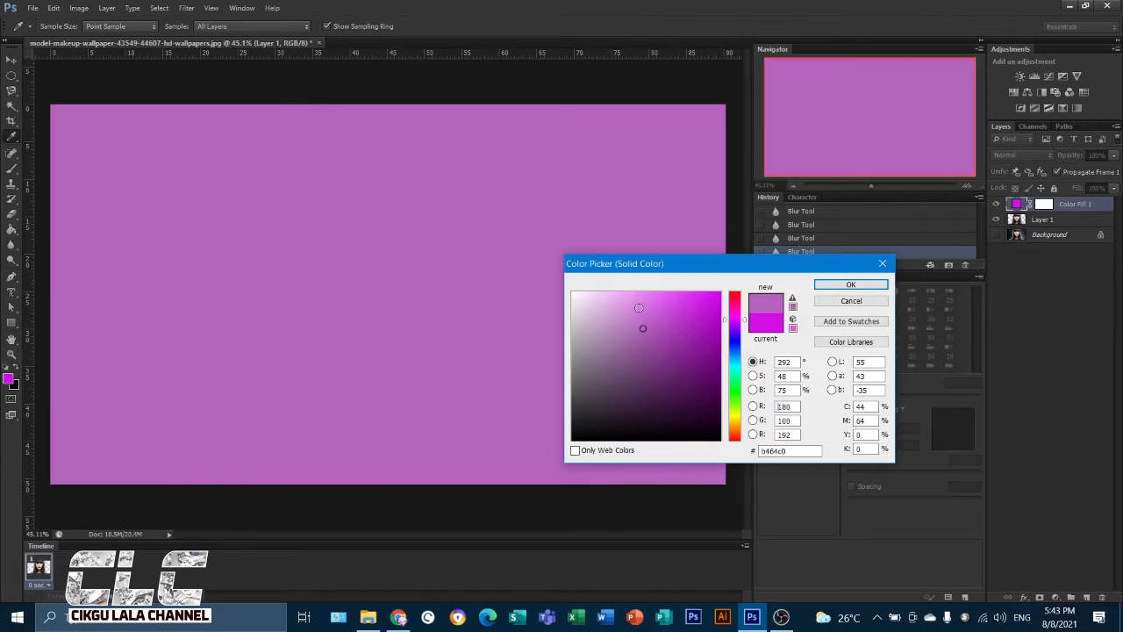
pyautogui.click(639, 308)
pyautogui.click(851, 285)
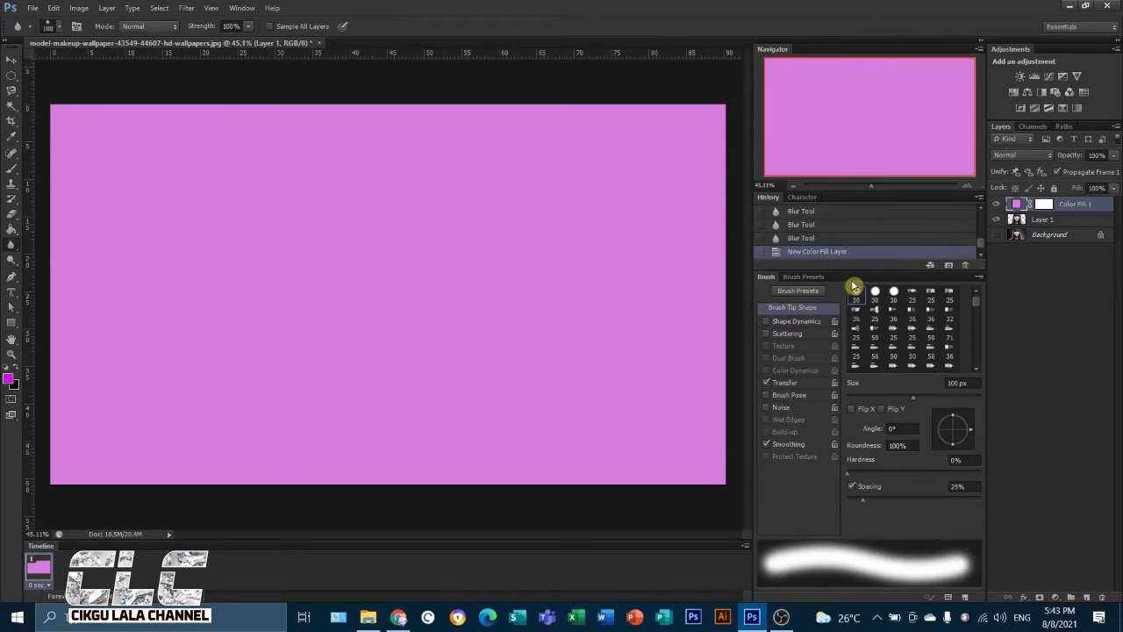
# Move Layer 1 above the color fill layer and inspect the blurred edges against the purple background
pyautogui.moveTo(1045, 222); pyautogui.dragTo(1046, 203)
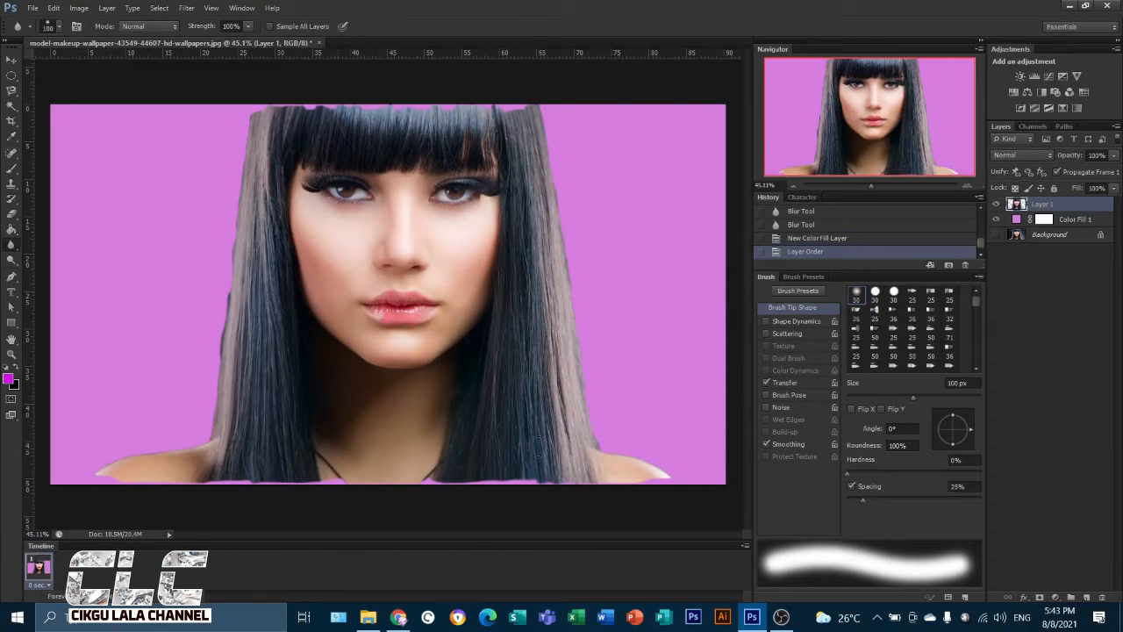
pyautogui.scroll(3, 232, 469)
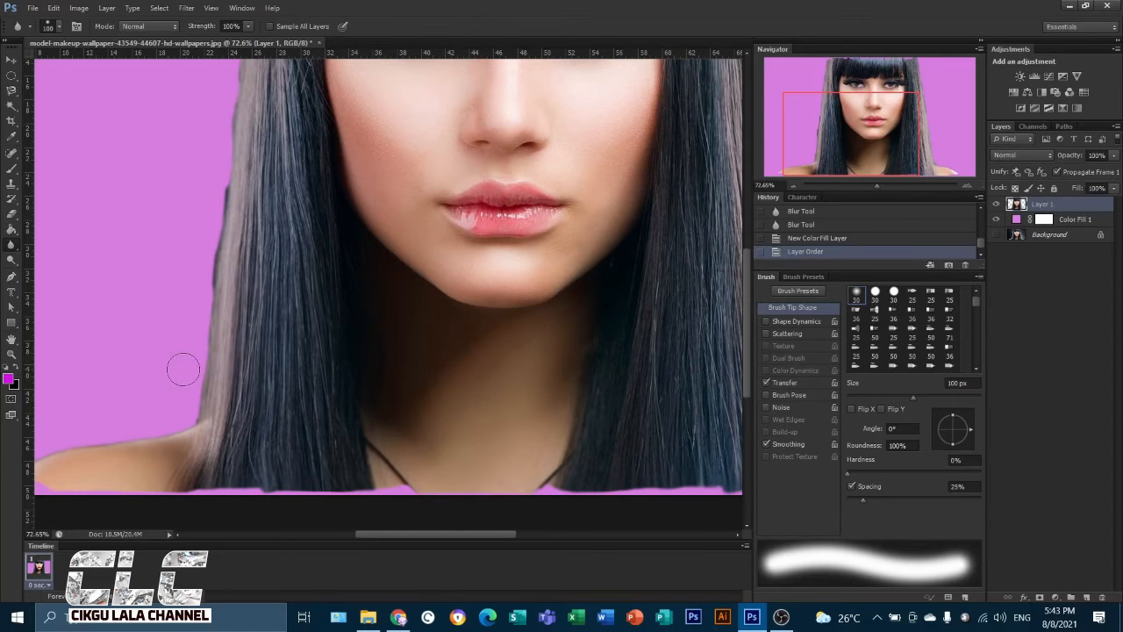
pyautogui.scroll(-3, 183, 369)
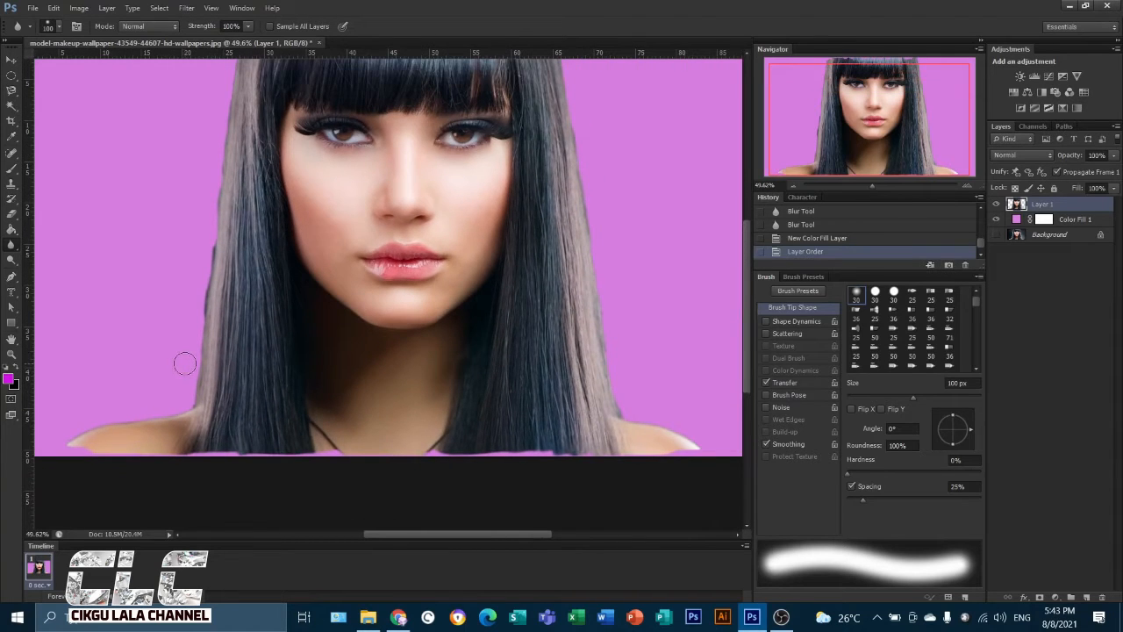
pyautogui.rightClick(12, 248)
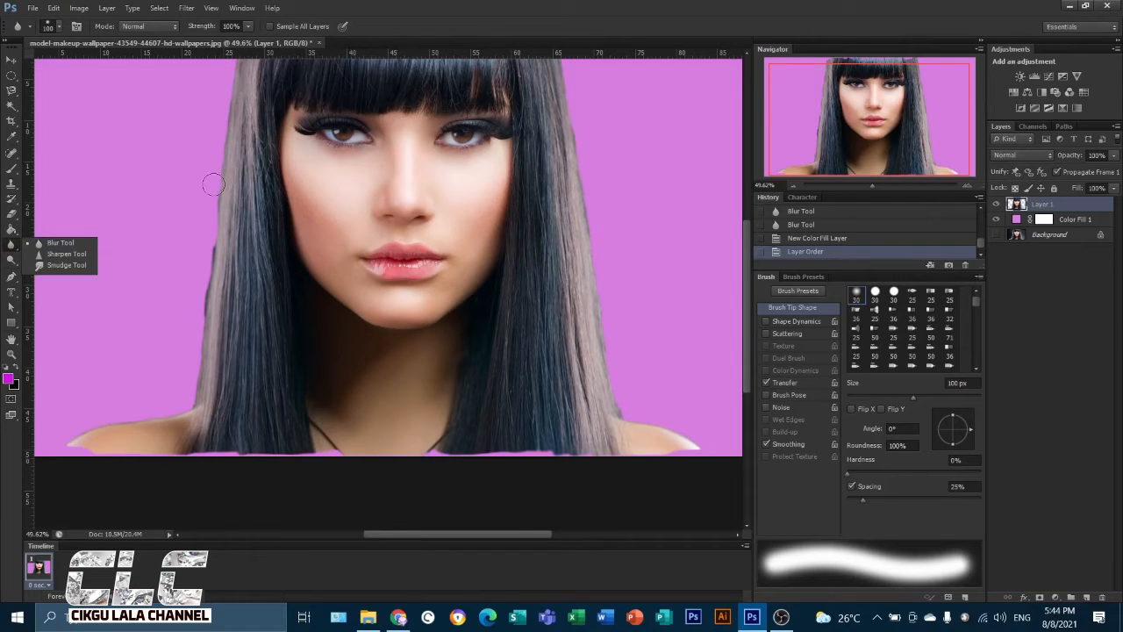
pyautogui.moveTo(213, 229); pyautogui.dragTo(219, 190)
pyautogui.click(35, 246)
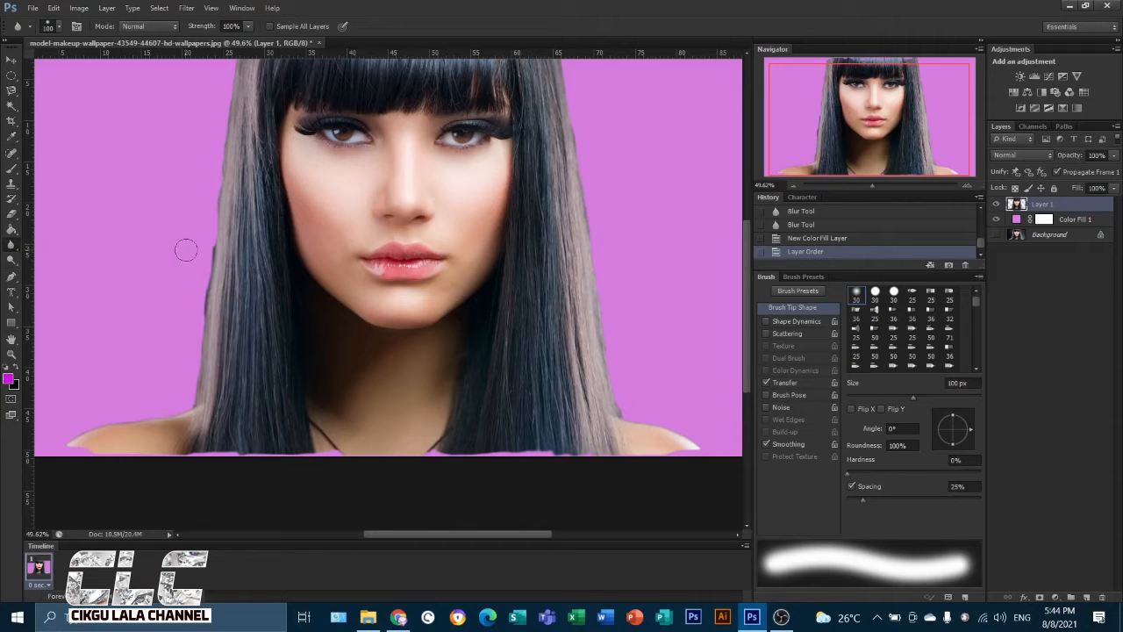
pyautogui.rightClick(11, 246)
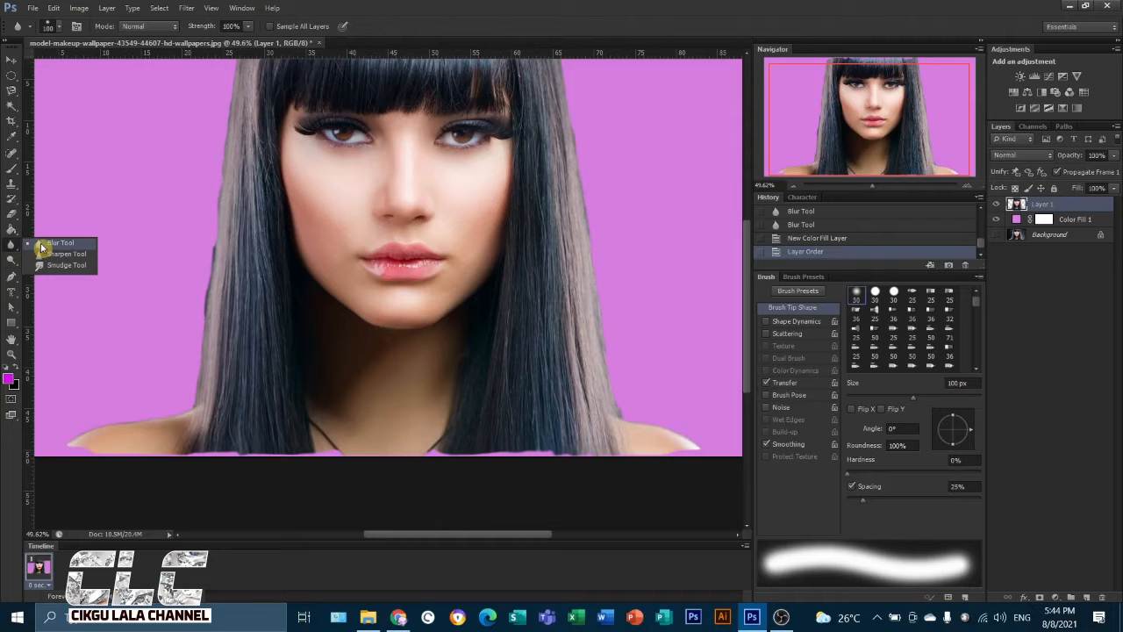
# Close the portrait without saving and open the wood image from the Sharper folder
pyautogui.click(319, 44)
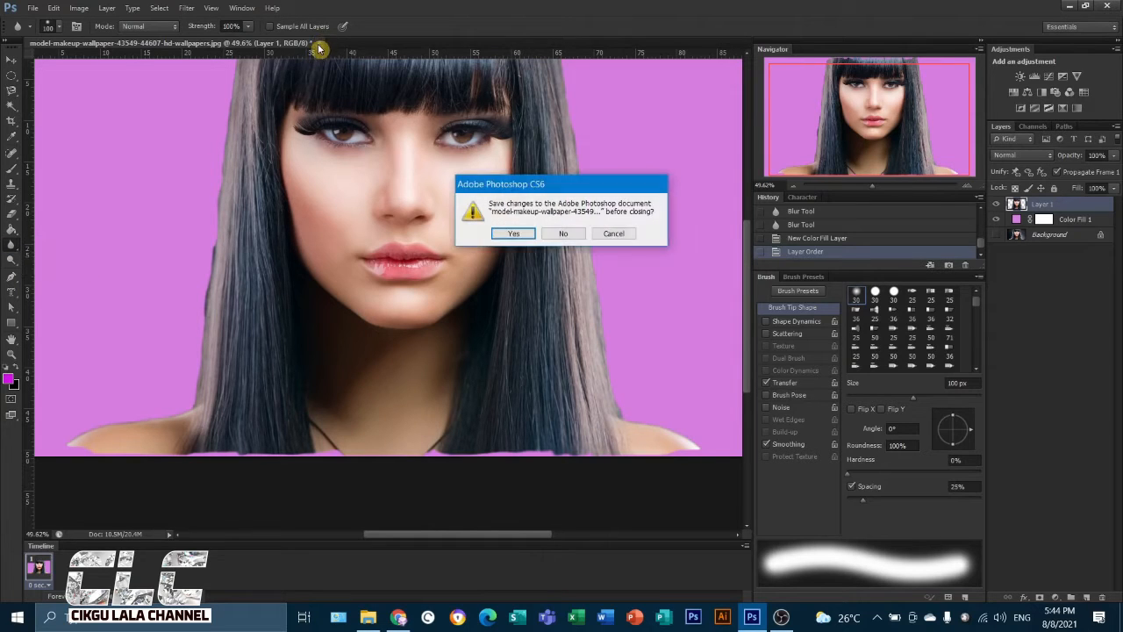
pyautogui.click(554, 237)
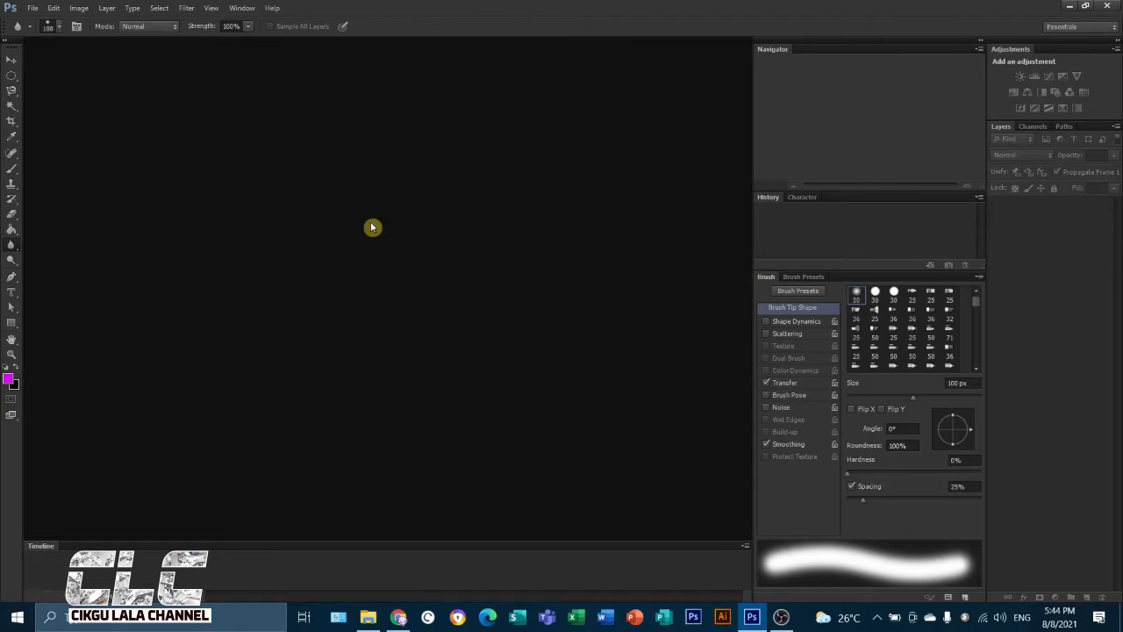
pyautogui.rightClick(13, 250)
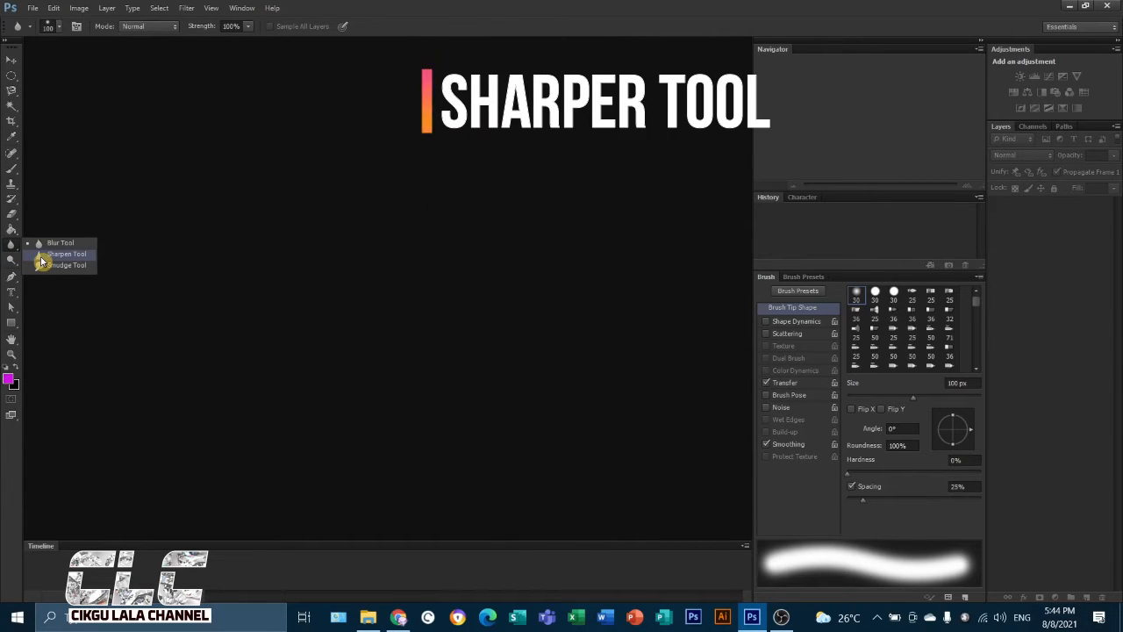
pyautogui.click(31, 7)
pyautogui.click(38, 36)
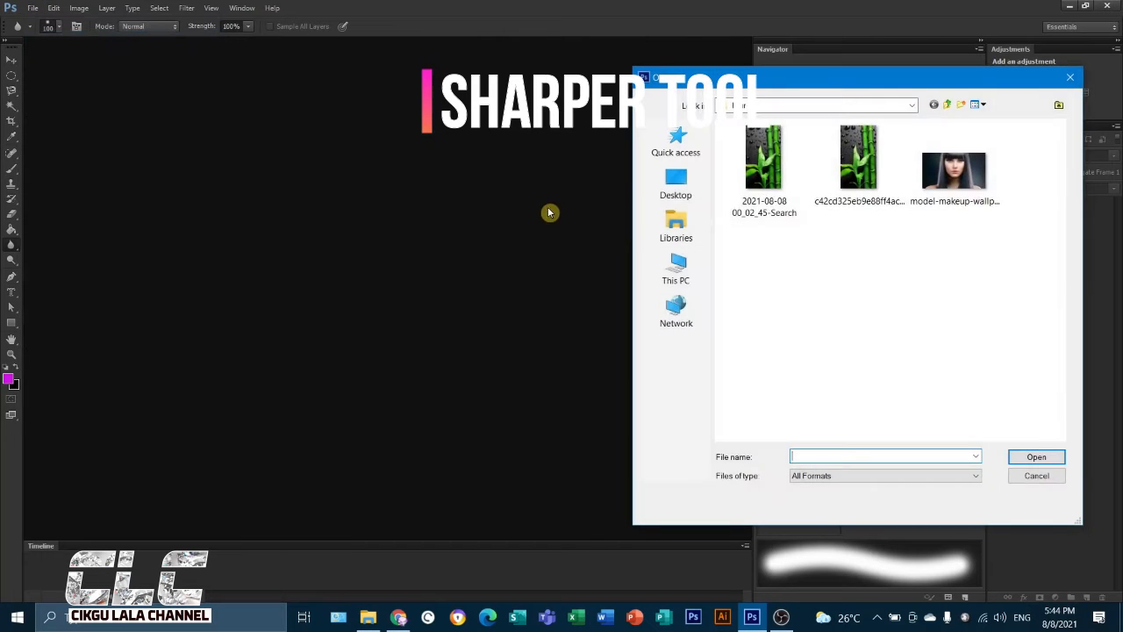
pyautogui.click(947, 104)
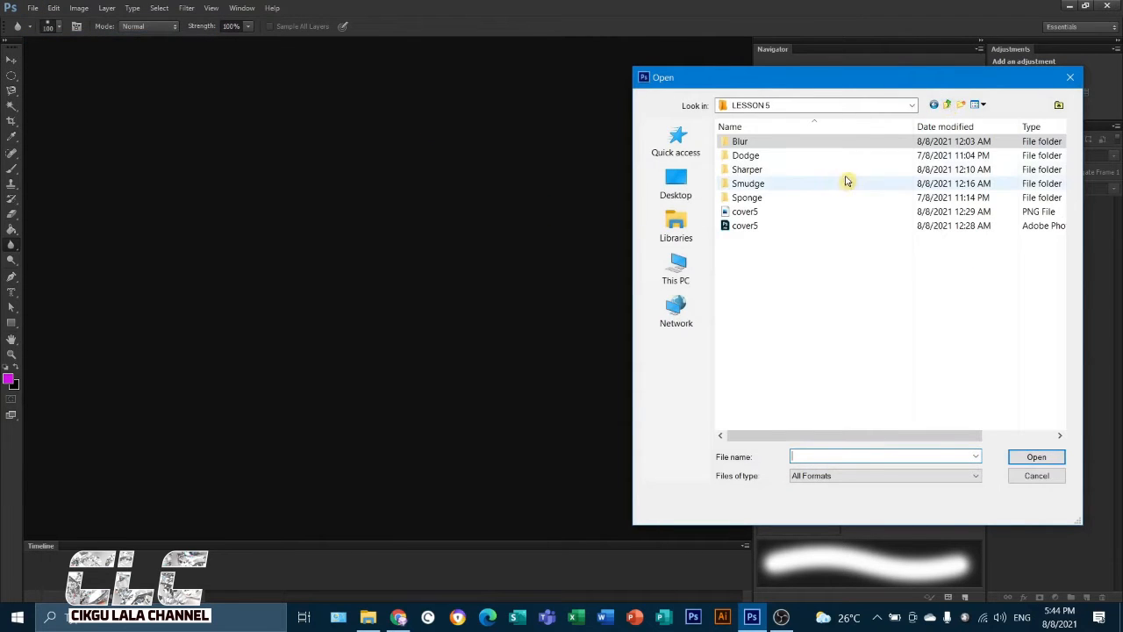
pyautogui.doubleClick(756, 169)
pyautogui.click(888, 189)
pyautogui.click(1037, 458)
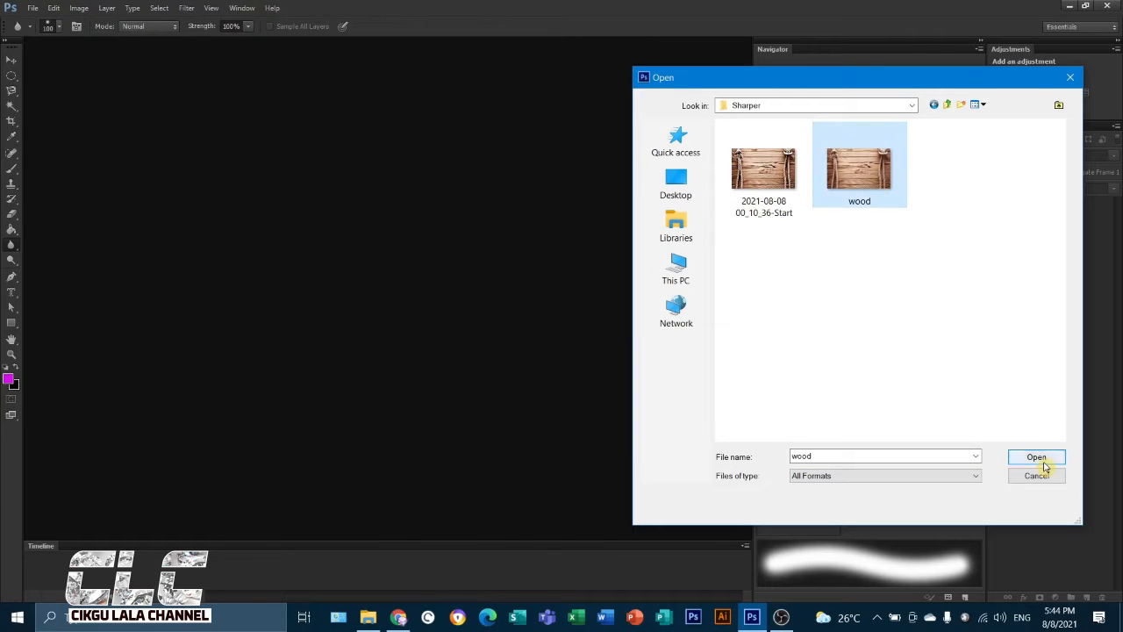
# Choose the Sharpen tool and duplicate the Background layer, hiding the original
pyautogui.scroll(4, 414, 368)
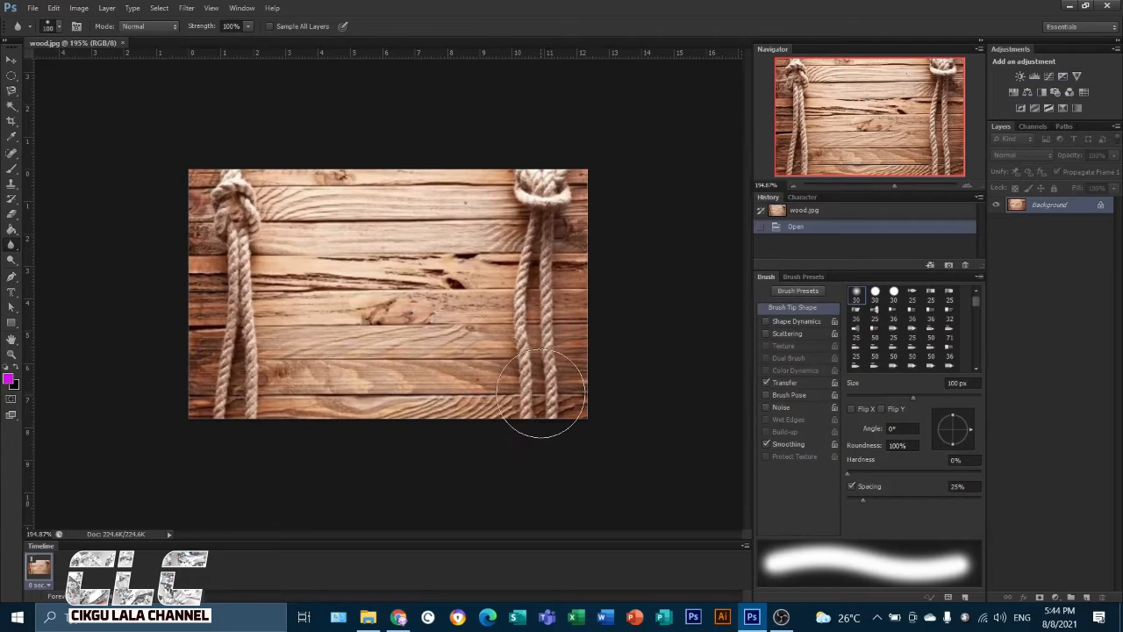
pyautogui.scroll(1, 540, 395)
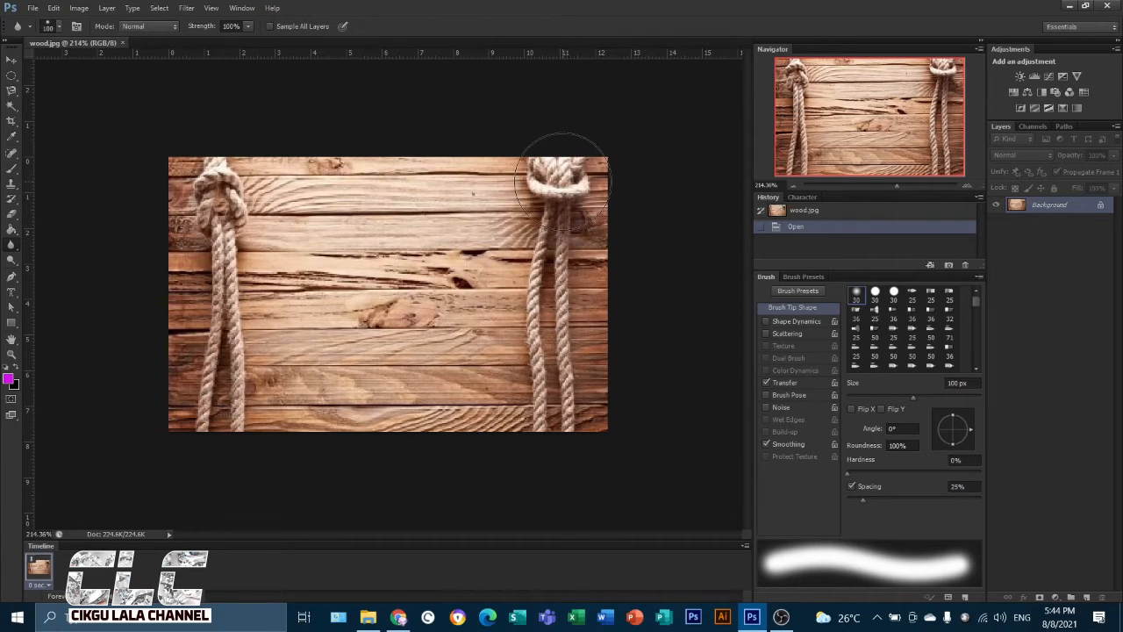
pyautogui.rightClick(11, 245)
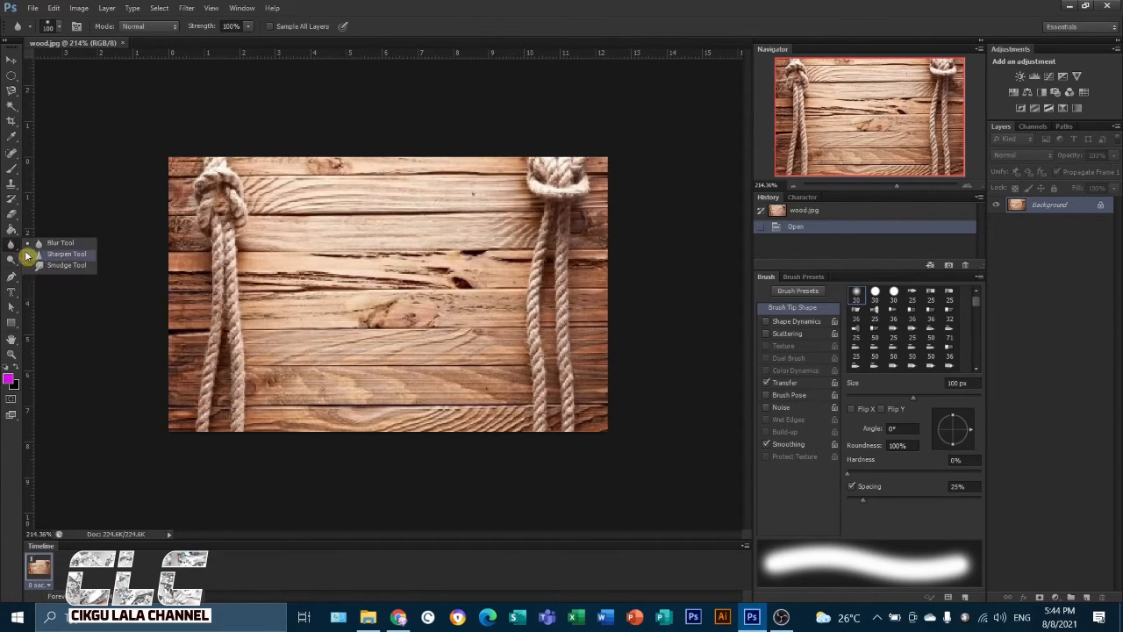
pyautogui.click(35, 255)
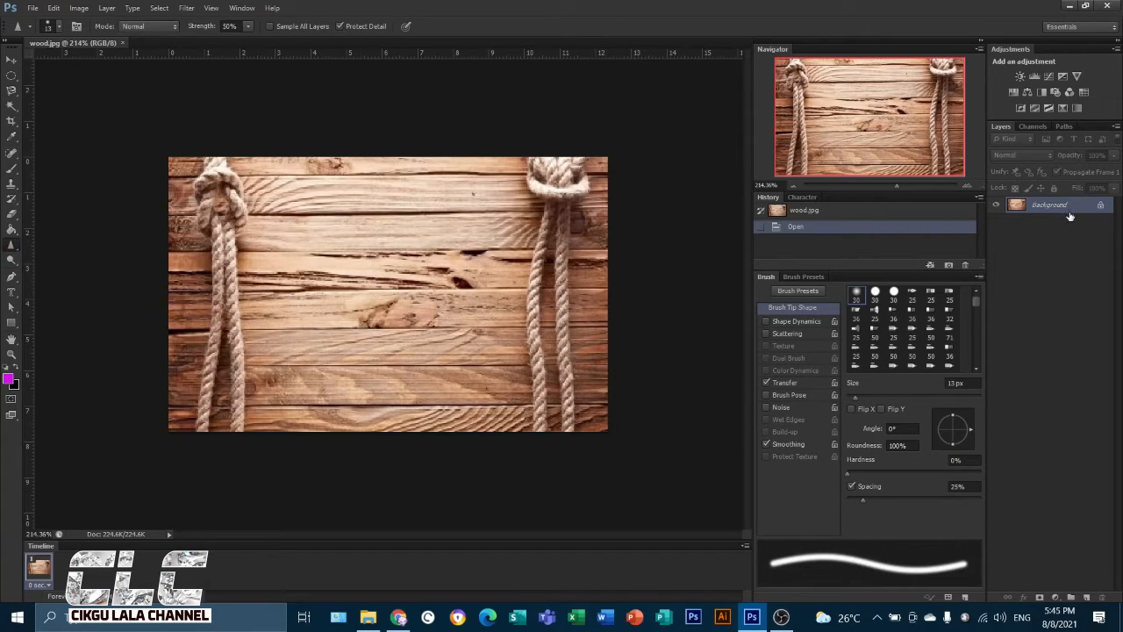
pyautogui.hotkey('ctrl', 'j')
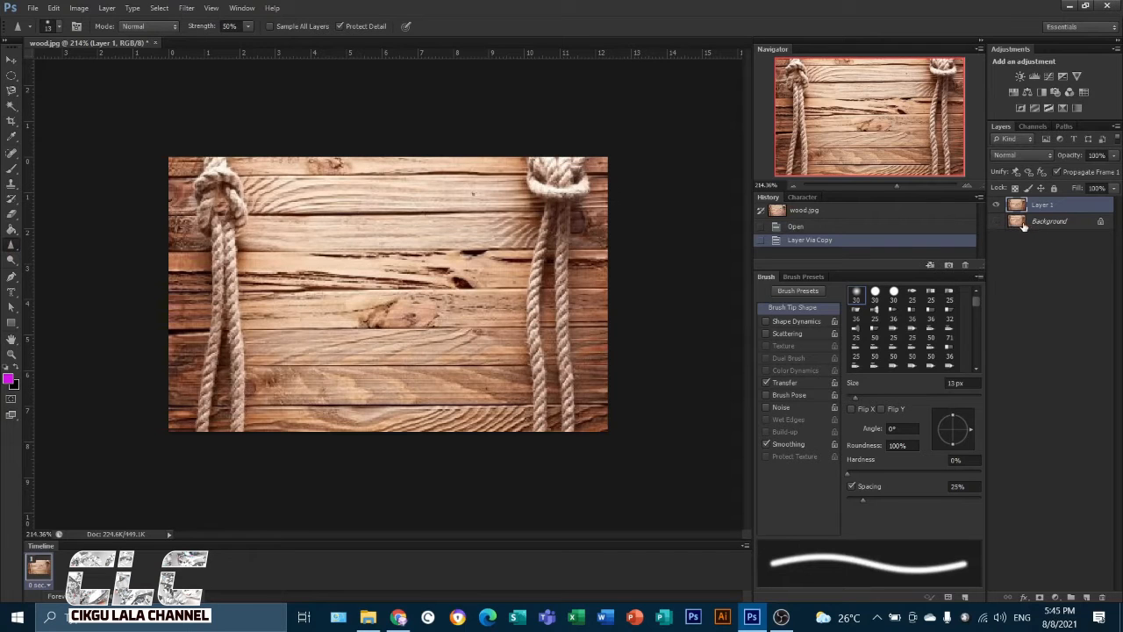
# Enlarge the Sharpen brush to 25 px and sharpen a spot on the left-hand rope's knot
pyautogui.scroll(2, 563, 301)
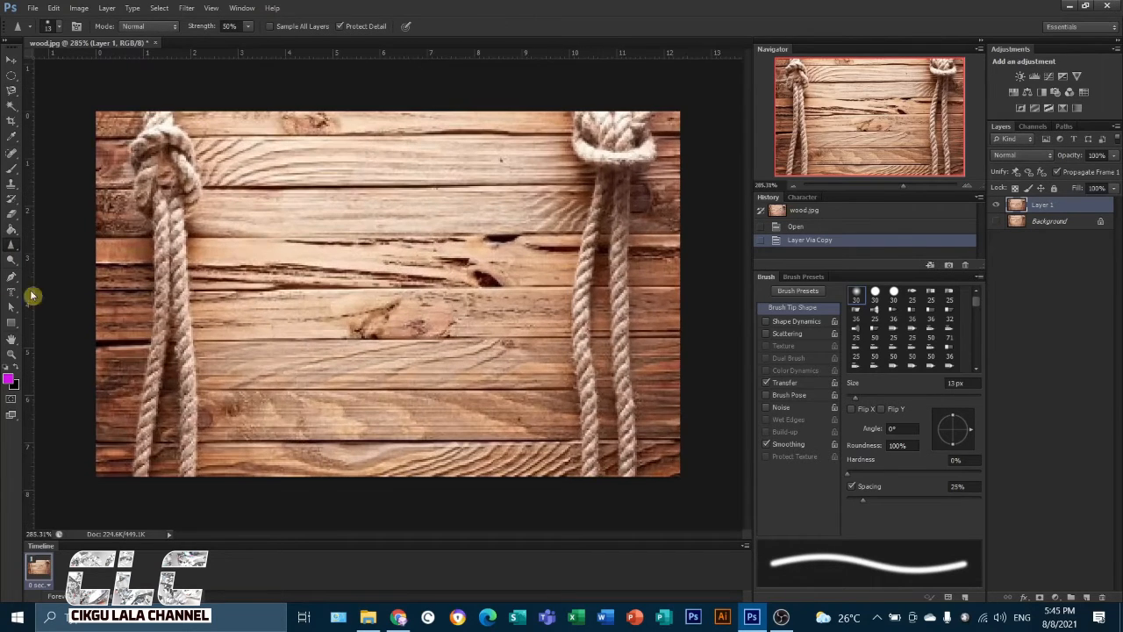
pyautogui.press(']')
pyautogui.press(']')
pyautogui.press(']')
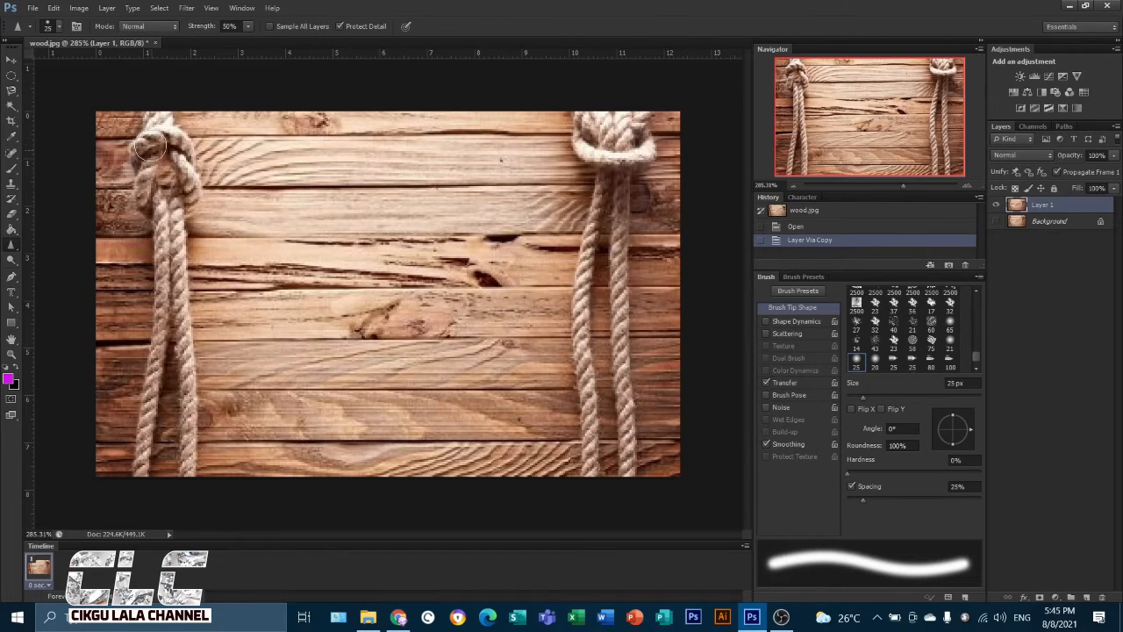
pyautogui.click(149, 149)
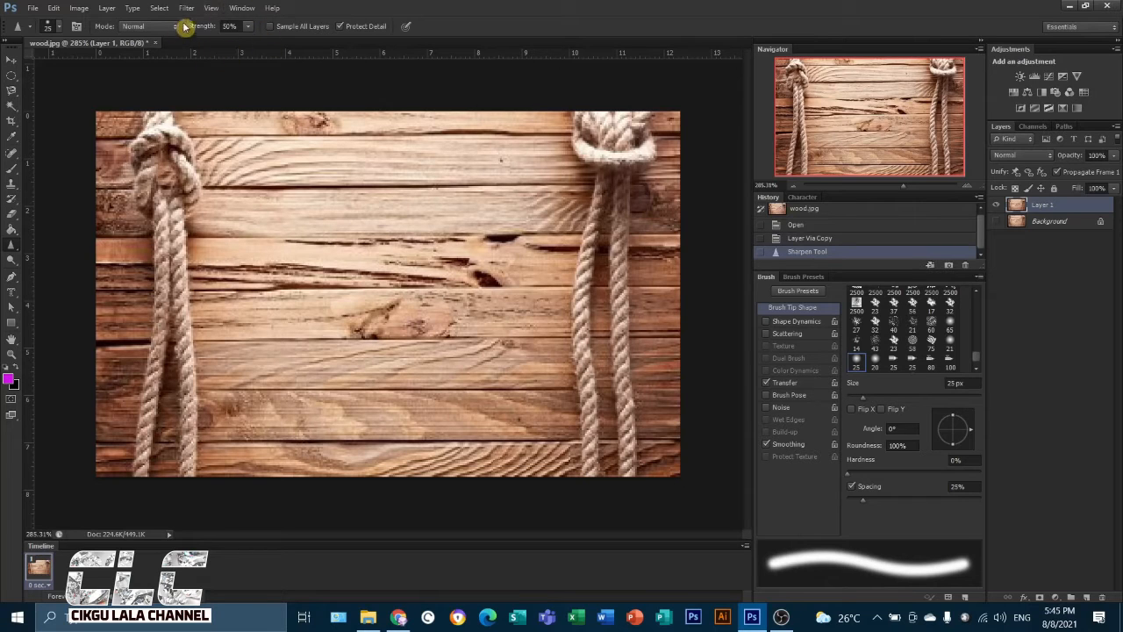
# Set the Sharpen strength to 51% and sharpen the whole knot of the left-hand rope
pyautogui.click(249, 29)
pyautogui.moveTo(277, 42); pyautogui.dragTo(253, 40)
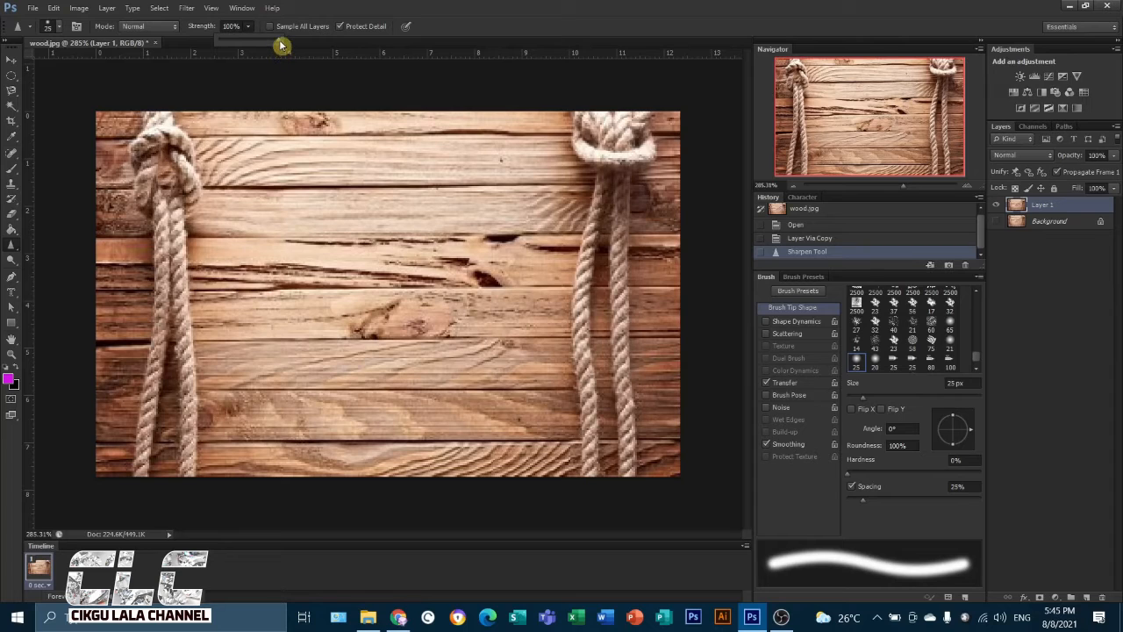
pyautogui.moveTo(281, 43); pyautogui.dragTo(253, 43)
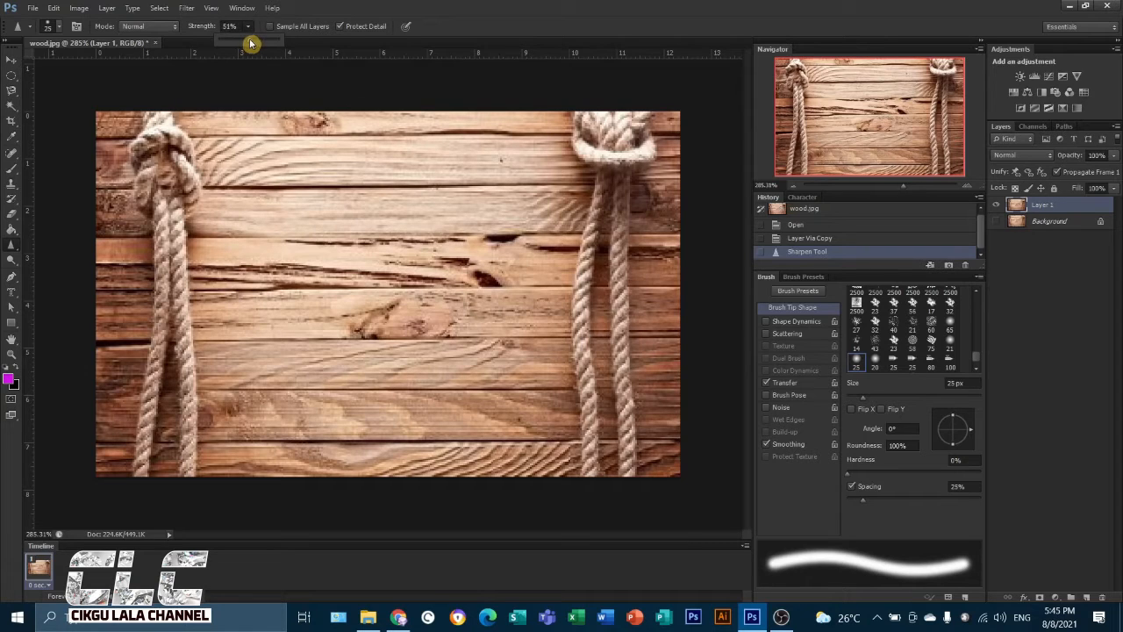
pyautogui.click(434, 33)
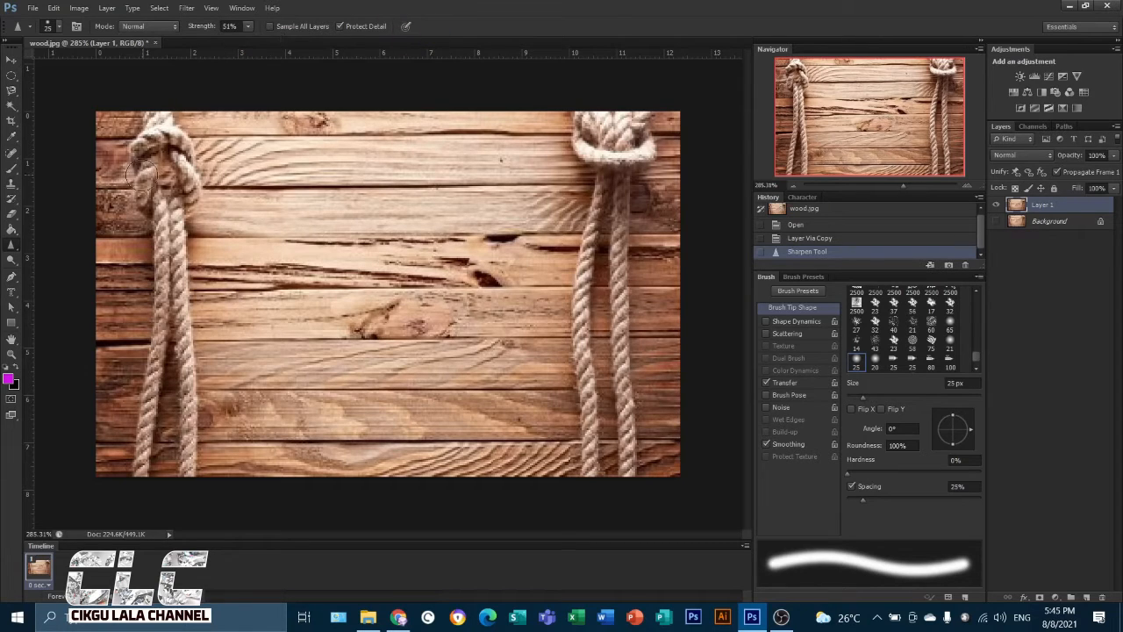
pyautogui.moveTo(150, 162)
pyautogui.mouseDown()
pyautogui.moveTo(129, 302)
pyautogui.moveTo(209, 198)
pyautogui.moveTo(140, 156)
pyautogui.moveTo(151, 140)
pyautogui.moveTo(178, 141)
pyautogui.mouseUp()
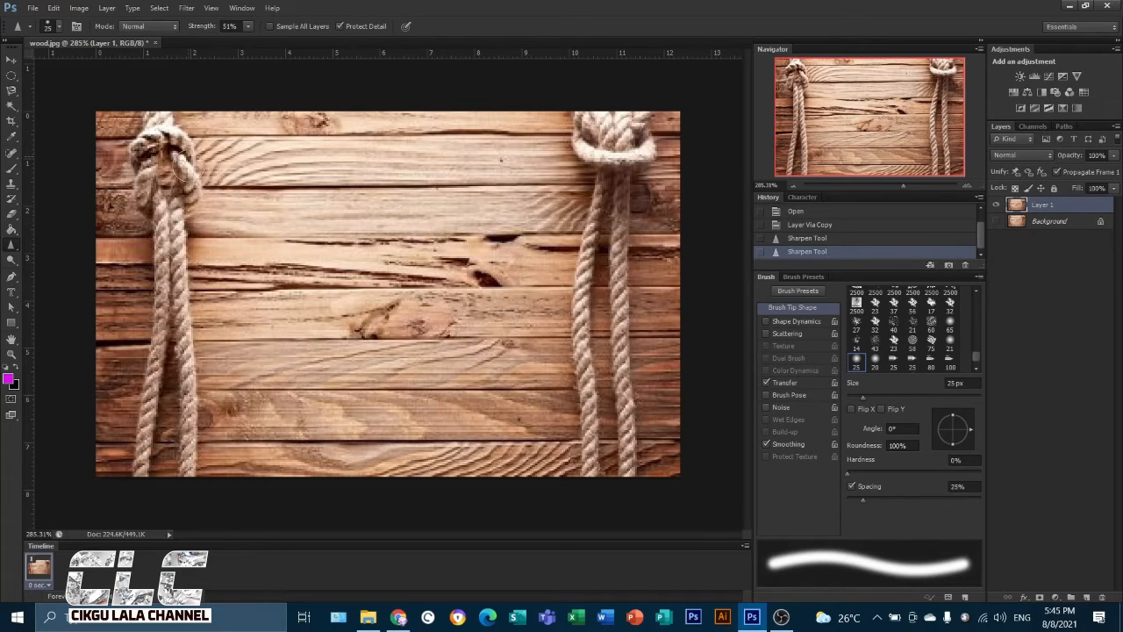
pyautogui.moveTo(187, 187)
pyautogui.mouseDown()
pyautogui.moveTo(143, 189)
pyautogui.moveTo(143, 164)
pyautogui.moveTo(151, 207)
pyautogui.moveTo(164, 180)
pyautogui.moveTo(154, 215)
pyautogui.moveTo(158, 123)
pyautogui.mouseUp()
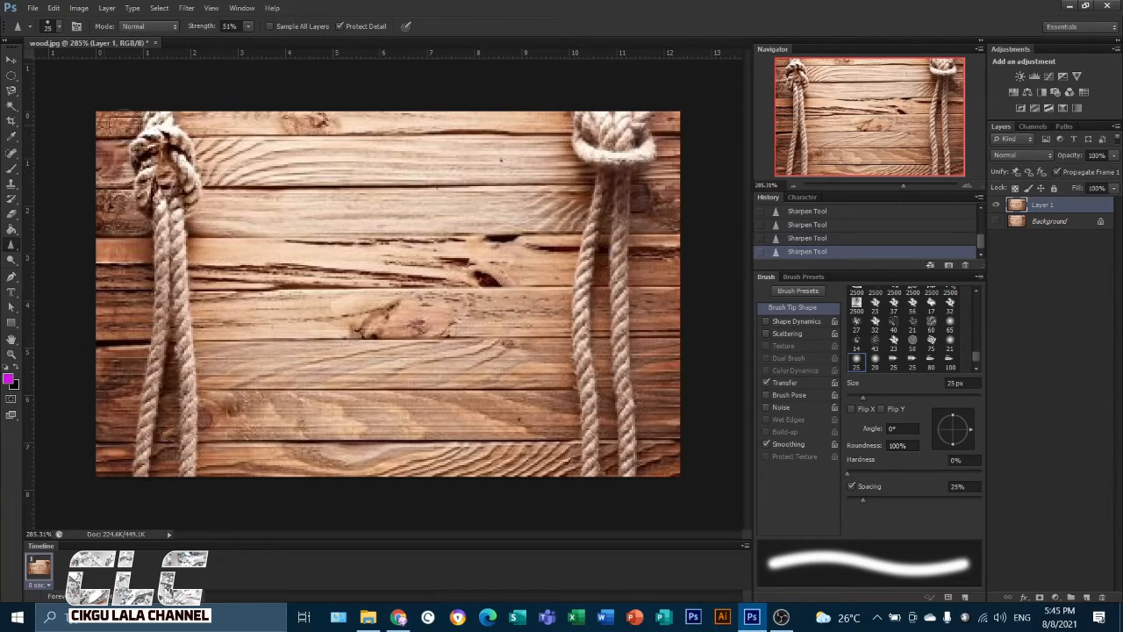
# Sharpen the left-hand rope's hanging strands and the surrounding planks down to the photo's bottom edge
pyautogui.moveTo(168, 200)
pyautogui.mouseDown()
pyautogui.moveTo(166, 342)
pyautogui.moveTo(175, 344)
pyautogui.moveTo(173, 290)
pyautogui.moveTo(190, 372)
pyautogui.mouseUp()
pyautogui.moveTo(191, 451)
pyautogui.mouseDown()
pyautogui.moveTo(195, 351)
pyautogui.moveTo(168, 330)
pyautogui.moveTo(156, 415)
pyautogui.moveTo(151, 358)
pyautogui.moveTo(142, 464)
pyautogui.moveTo(160, 313)
pyautogui.mouseUp()
pyautogui.moveTo(120, 277); pyautogui.dragTo(137, 283)
pyautogui.moveTo(95, 218)
pyautogui.mouseDown()
pyautogui.moveTo(143, 222)
pyautogui.moveTo(115, 213)
pyautogui.moveTo(131, 201)
pyautogui.moveTo(98, 178)
pyautogui.mouseUp()
pyautogui.moveTo(199, 161)
pyautogui.mouseDown()
pyautogui.moveTo(223, 181)
pyautogui.moveTo(202, 141)
pyautogui.moveTo(177, 160)
pyautogui.mouseUp()
pyautogui.moveTo(106, 156); pyautogui.dragTo(115, 128)
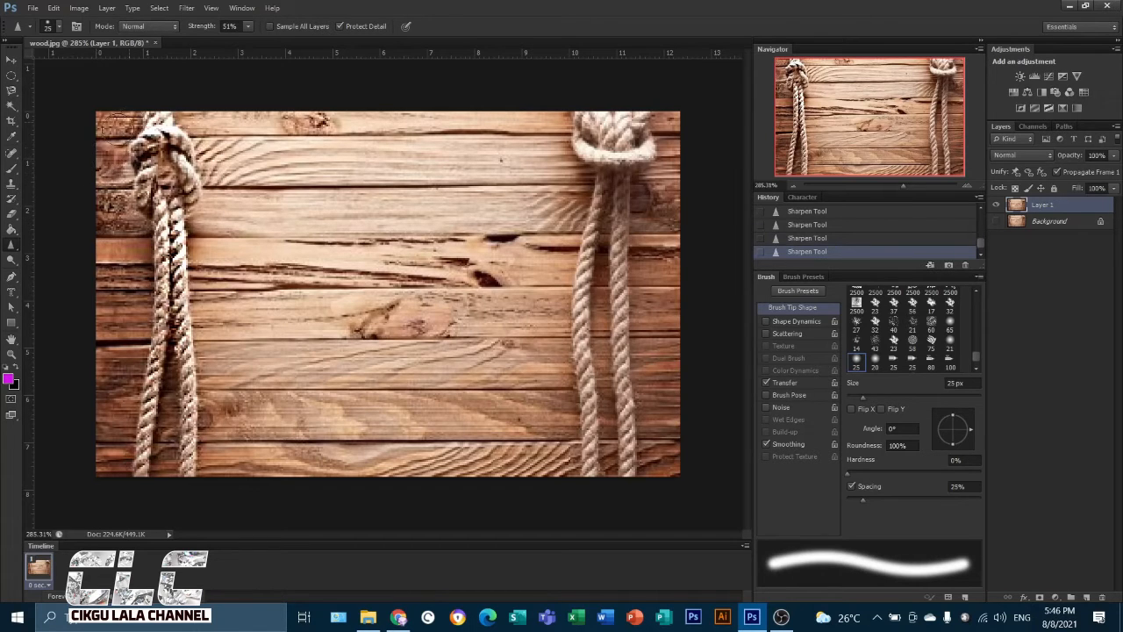
pyautogui.moveTo(118, 254)
pyautogui.mouseDown()
pyautogui.moveTo(158, 275)
pyautogui.moveTo(132, 282)
pyautogui.moveTo(253, 272)
pyautogui.moveTo(225, 279)
pyautogui.moveTo(201, 347)
pyautogui.moveTo(111, 381)
pyautogui.moveTo(169, 383)
pyautogui.moveTo(171, 459)
pyautogui.moveTo(123, 473)
pyautogui.moveTo(144, 465)
pyautogui.moveTo(113, 451)
pyautogui.moveTo(211, 417)
pyautogui.mouseUp()
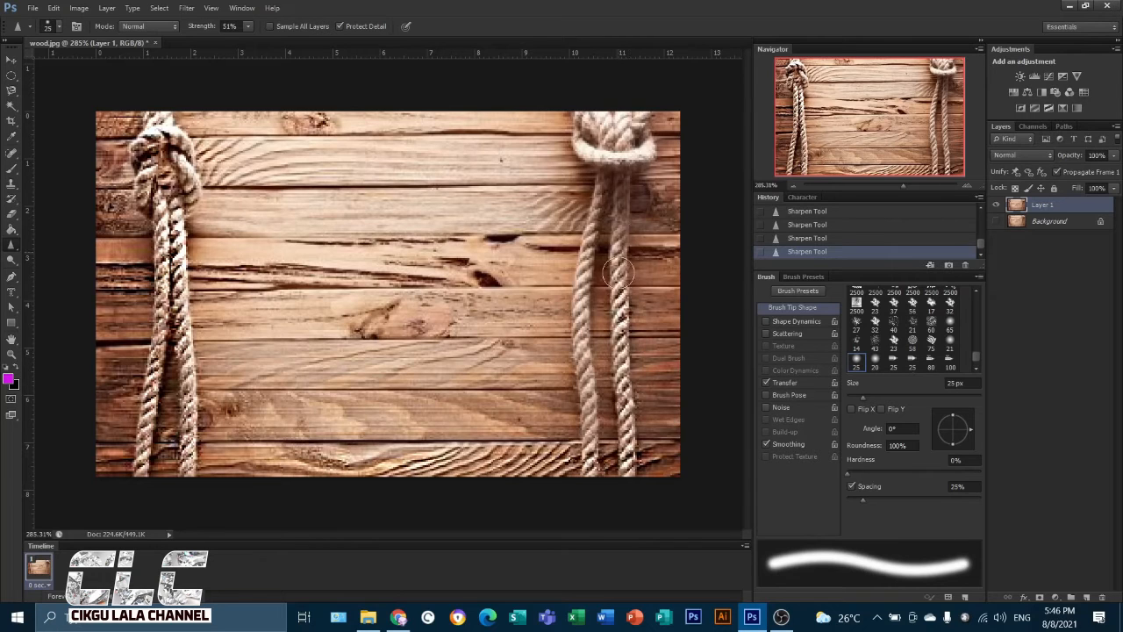
# Sharpen the right-hand rope's knot and strands together with the wood grain beside them
pyautogui.moveTo(656, 217)
pyautogui.mouseDown()
pyautogui.moveTo(622, 156)
pyautogui.moveTo(656, 136)
pyautogui.moveTo(570, 147)
pyautogui.moveTo(660, 123)
pyautogui.moveTo(601, 131)
pyautogui.mouseUp()
pyautogui.moveTo(525, 278)
pyautogui.mouseDown()
pyautogui.moveTo(462, 277)
pyautogui.moveTo(500, 275)
pyautogui.moveTo(524, 236)
pyautogui.moveTo(551, 251)
pyautogui.moveTo(650, 252)
pyautogui.mouseUp()
pyautogui.moveTo(579, 218)
pyautogui.mouseDown()
pyautogui.moveTo(556, 196)
pyautogui.moveTo(573, 202)
pyautogui.moveTo(564, 230)
pyautogui.mouseUp()
pyautogui.moveTo(654, 206); pyautogui.dragTo(674, 201)
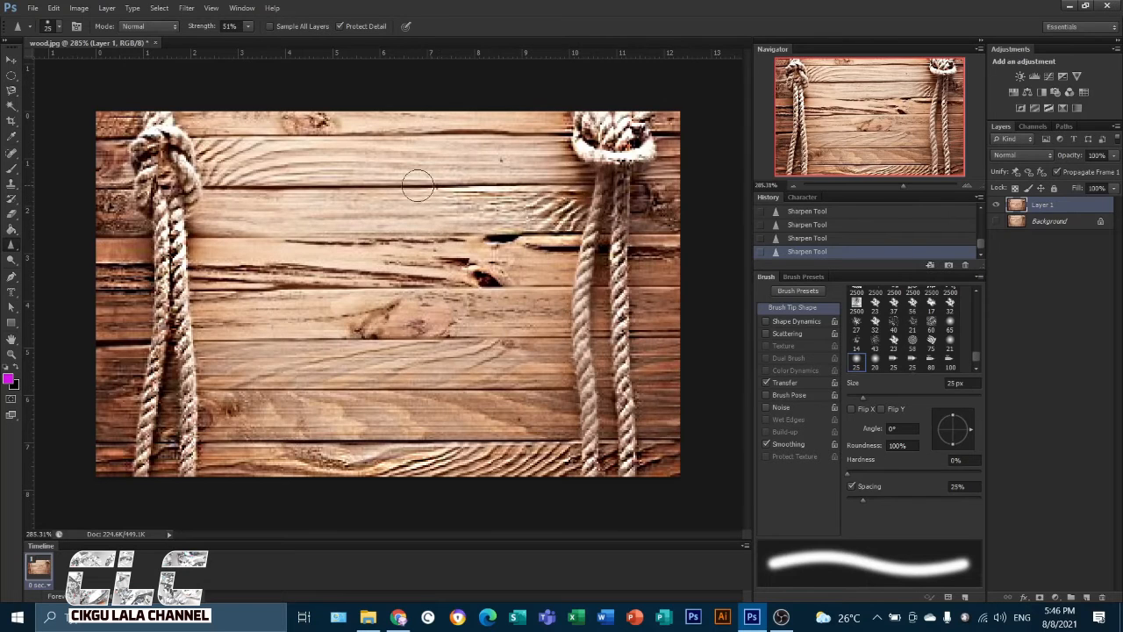
# Sharpen the plank seams, cracks and wood grain between the two ropes
pyautogui.moveTo(312, 199); pyautogui.dragTo(228, 192)
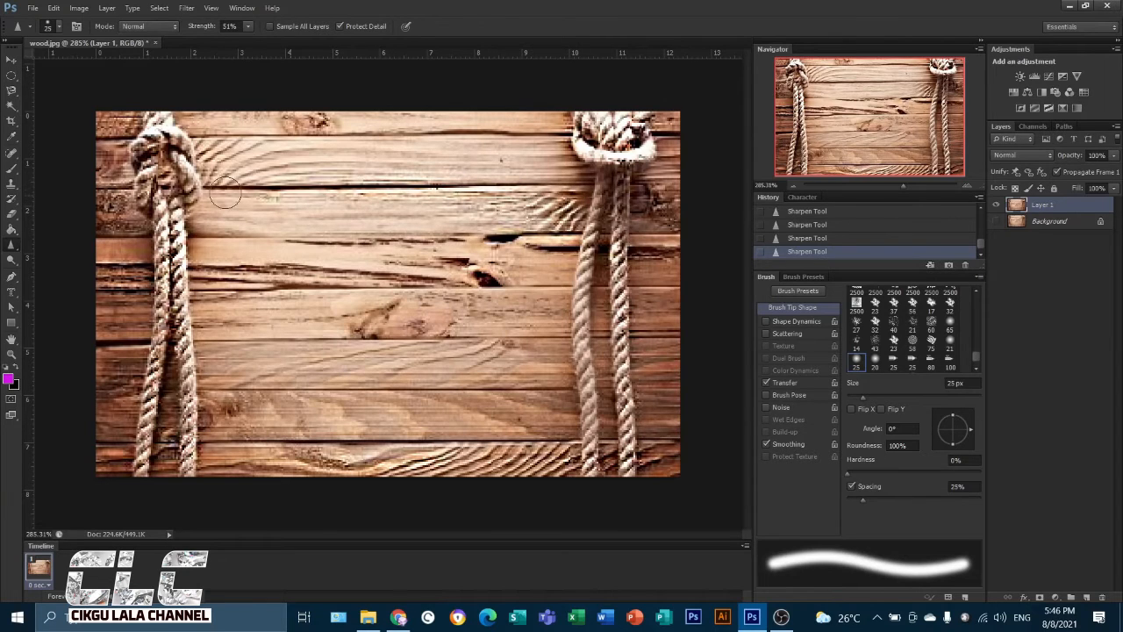
pyautogui.moveTo(338, 133)
pyautogui.mouseDown()
pyautogui.moveTo(571, 127)
pyautogui.moveTo(494, 132)
pyautogui.moveTo(656, 151)
pyautogui.mouseUp()
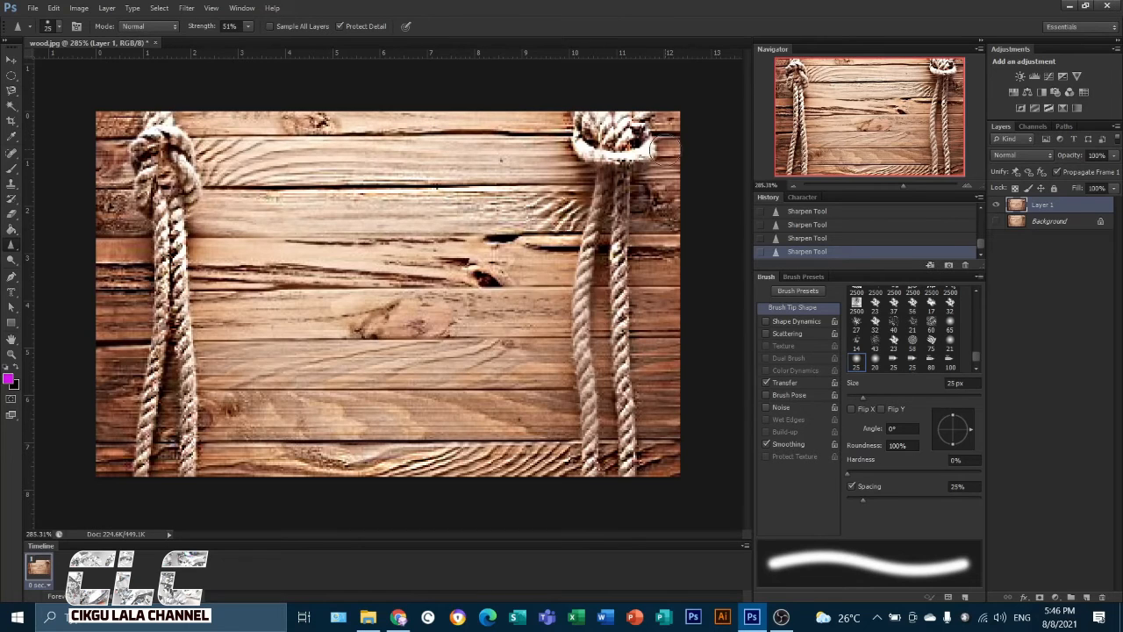
pyautogui.moveTo(522, 243)
pyautogui.mouseDown()
pyautogui.moveTo(680, 249)
pyautogui.moveTo(484, 281)
pyautogui.moveTo(448, 275)
pyautogui.moveTo(464, 270)
pyautogui.moveTo(289, 270)
pyautogui.mouseUp()
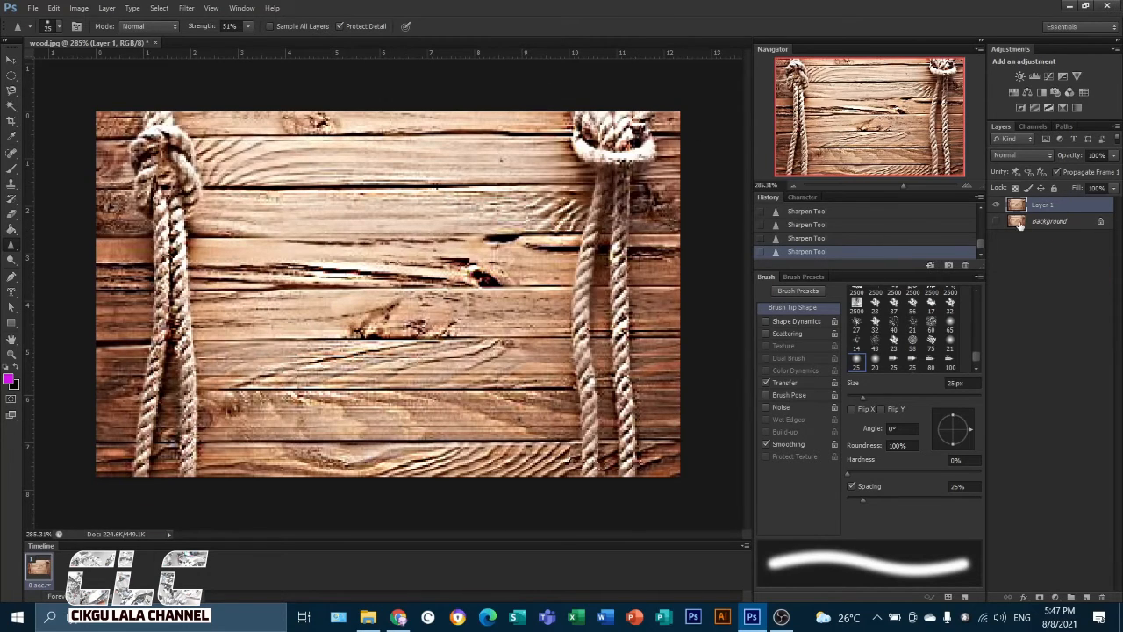
# Show the Background layer and toggle Layer 1's visibility to compare the sharpened wood with the original
pyautogui.click(996, 204)
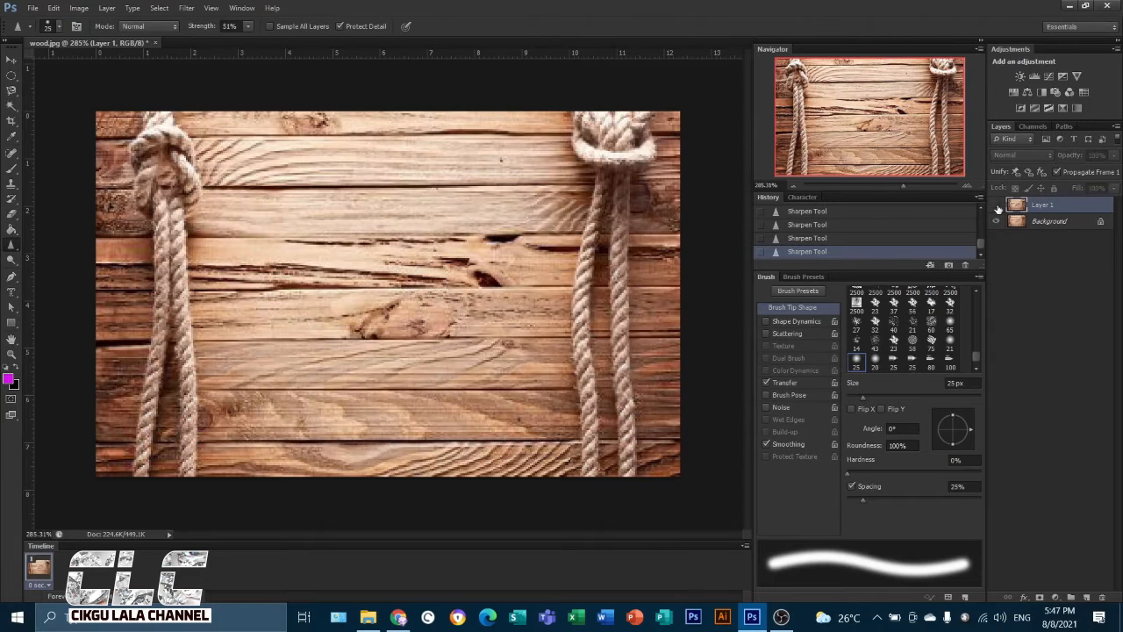
pyautogui.click(996, 205)
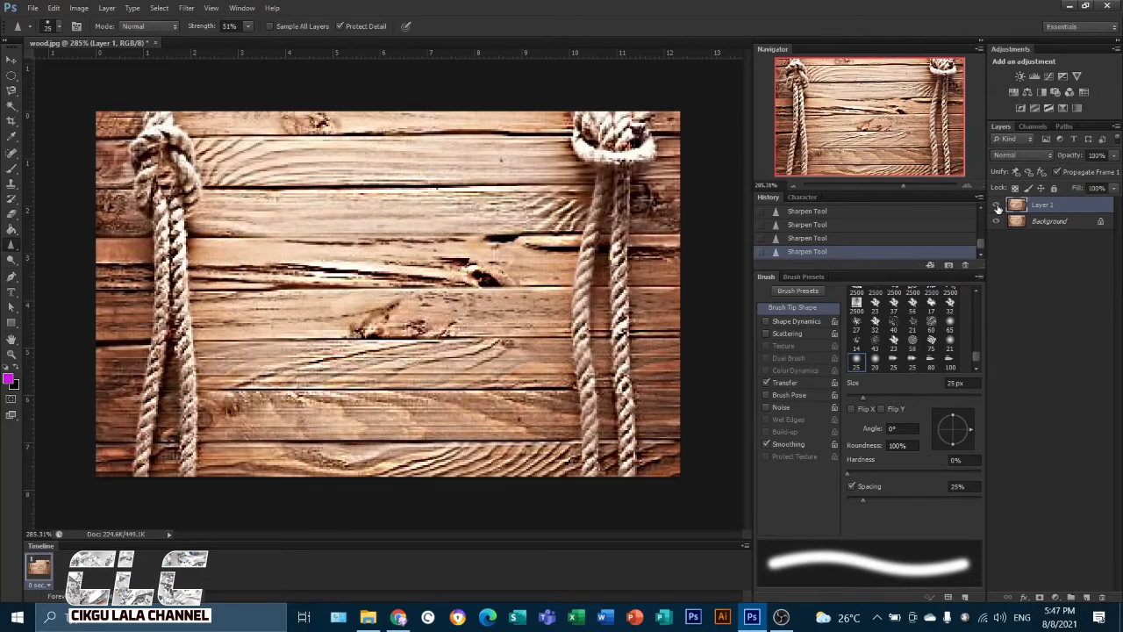
pyautogui.click(996, 205)
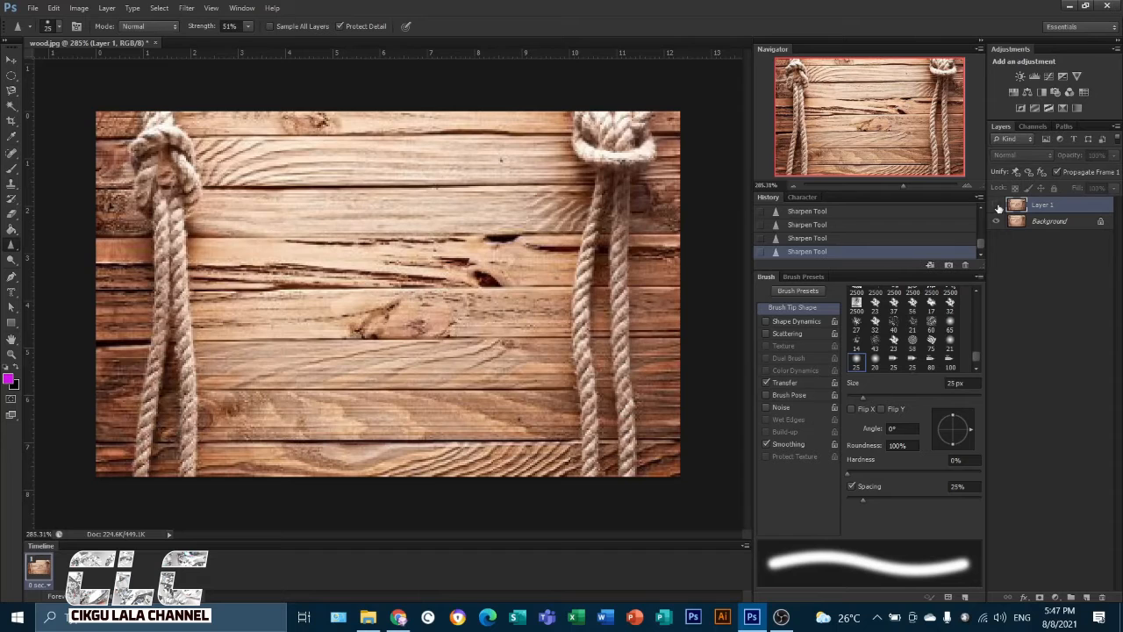
pyautogui.click(996, 204)
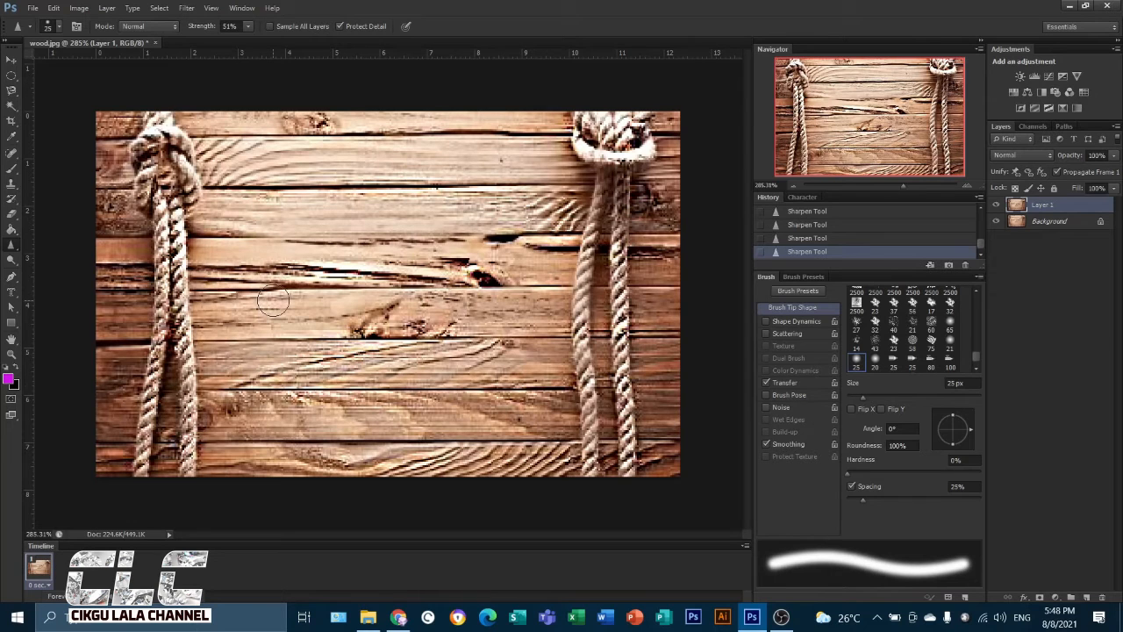
# Close the wood image without saving and open the portrait 95a64652076f4687f765e64e0a55c235 from the Smudge folder
pyautogui.click(156, 43)
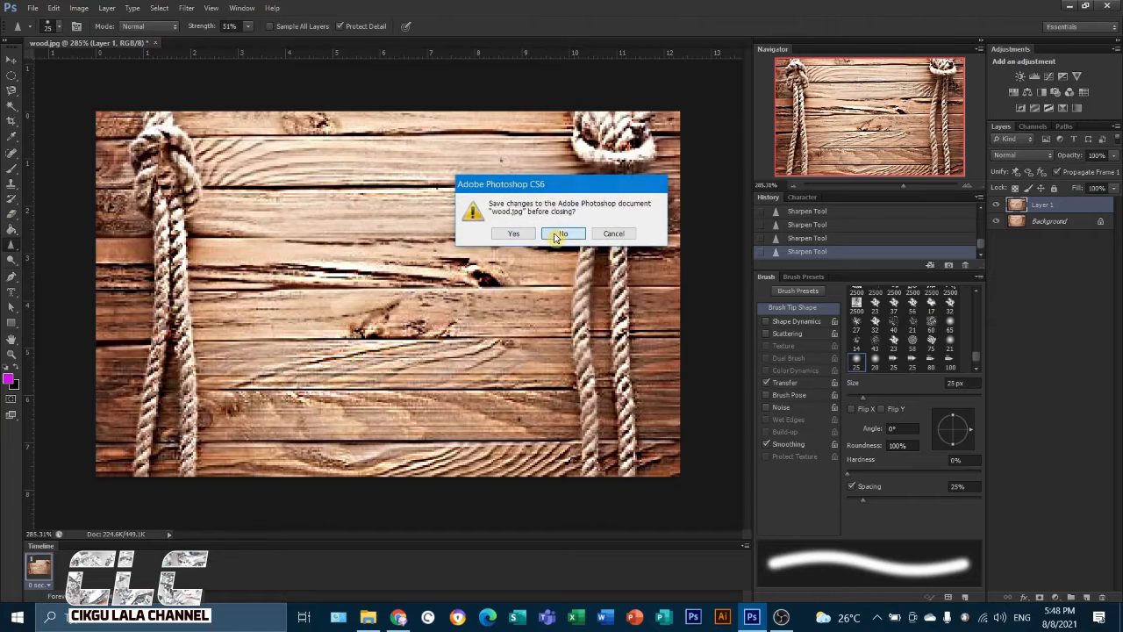
pyautogui.click(559, 235)
pyautogui.click(31, 8)
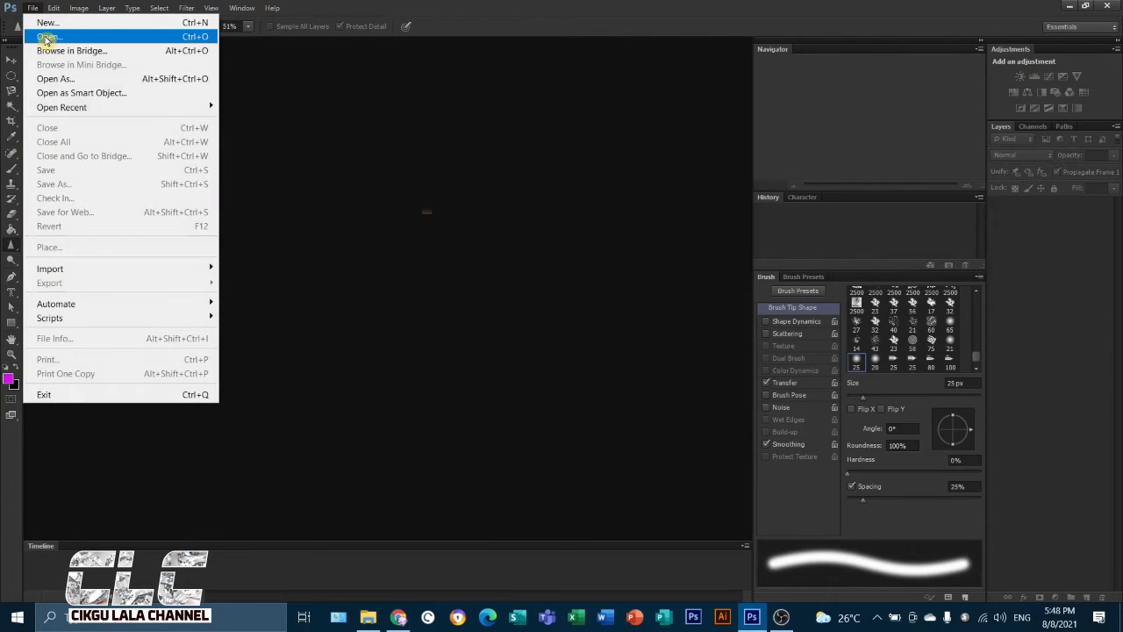
pyautogui.click(45, 35)
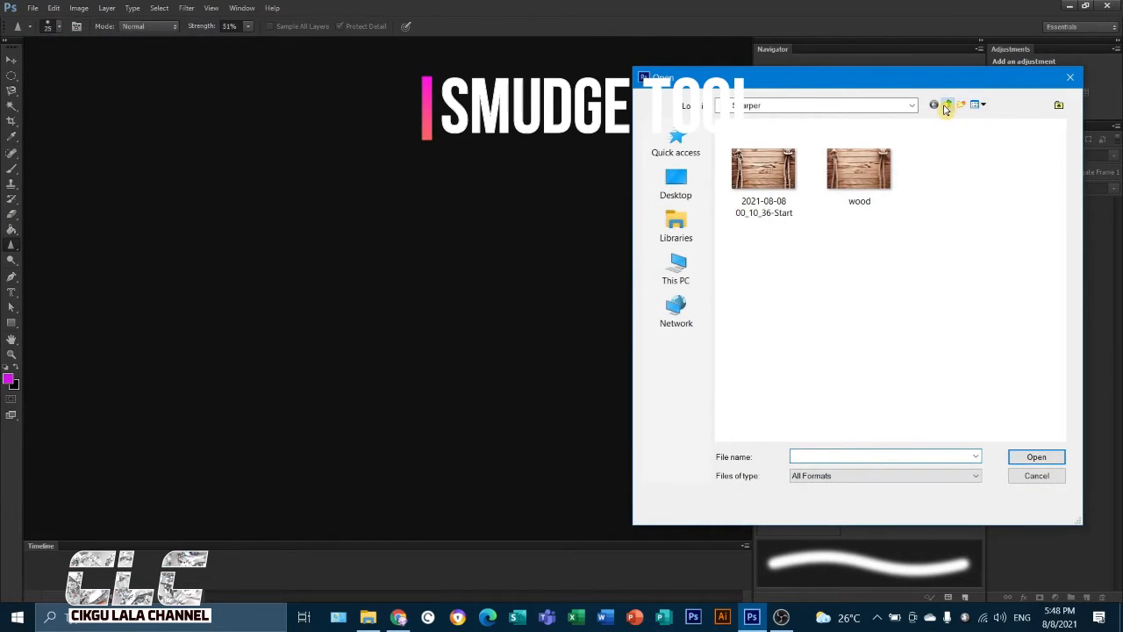
pyautogui.click(947, 106)
pyautogui.doubleClick(764, 184)
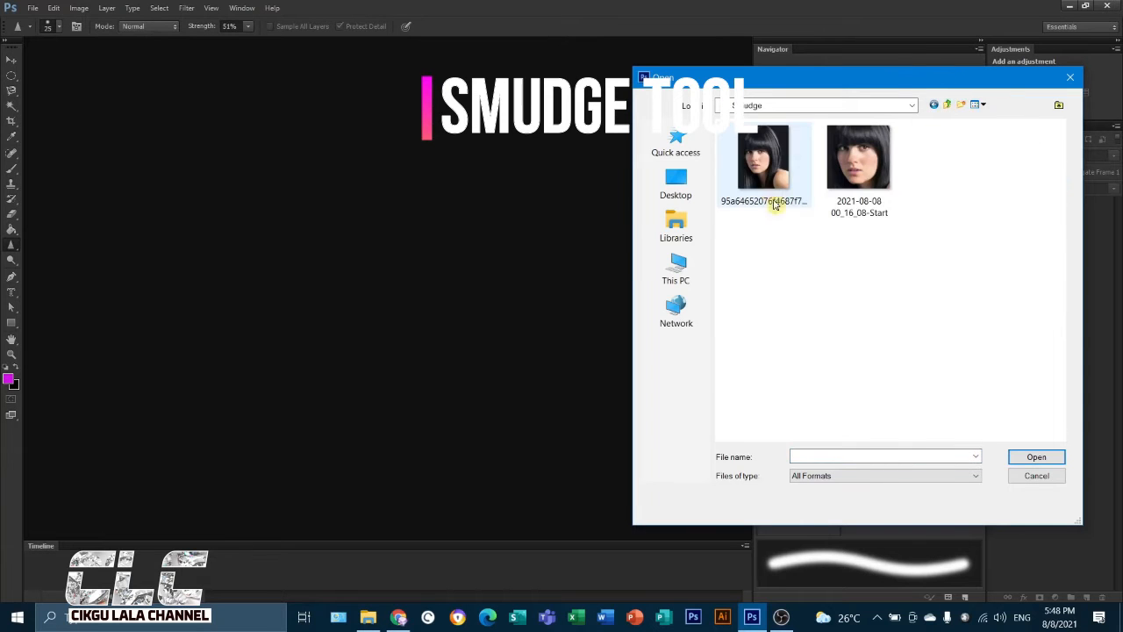
pyautogui.click(764, 158)
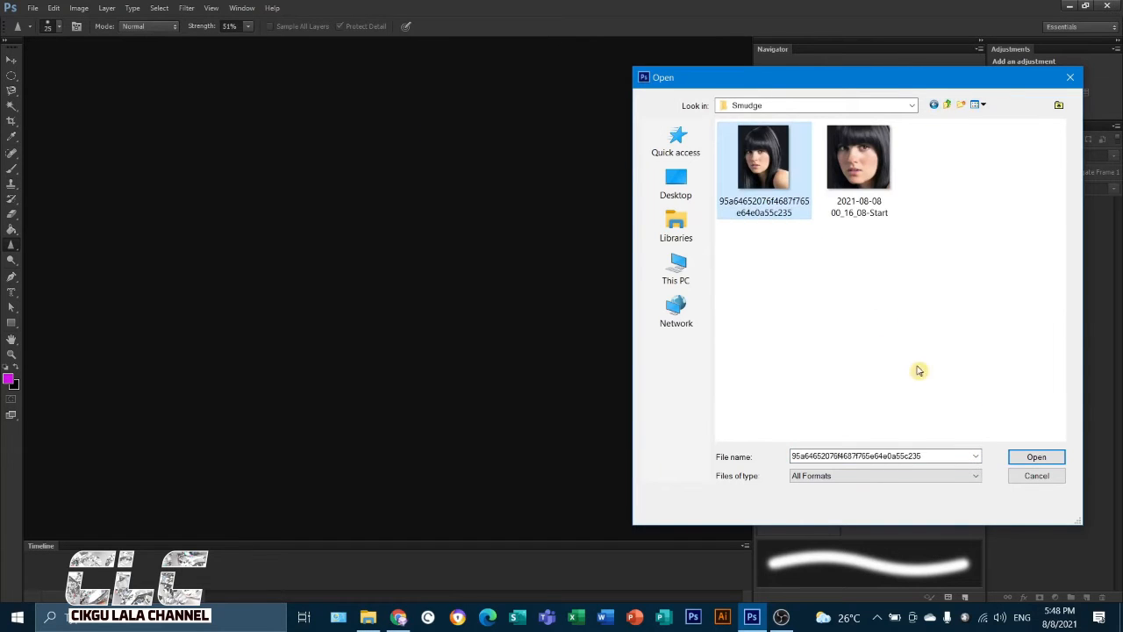
pyautogui.click(1035, 458)
# Choose the Smudge tool and duplicate the portrait's Background layer, hiding the original
pyautogui.scroll(4, 419, 362)
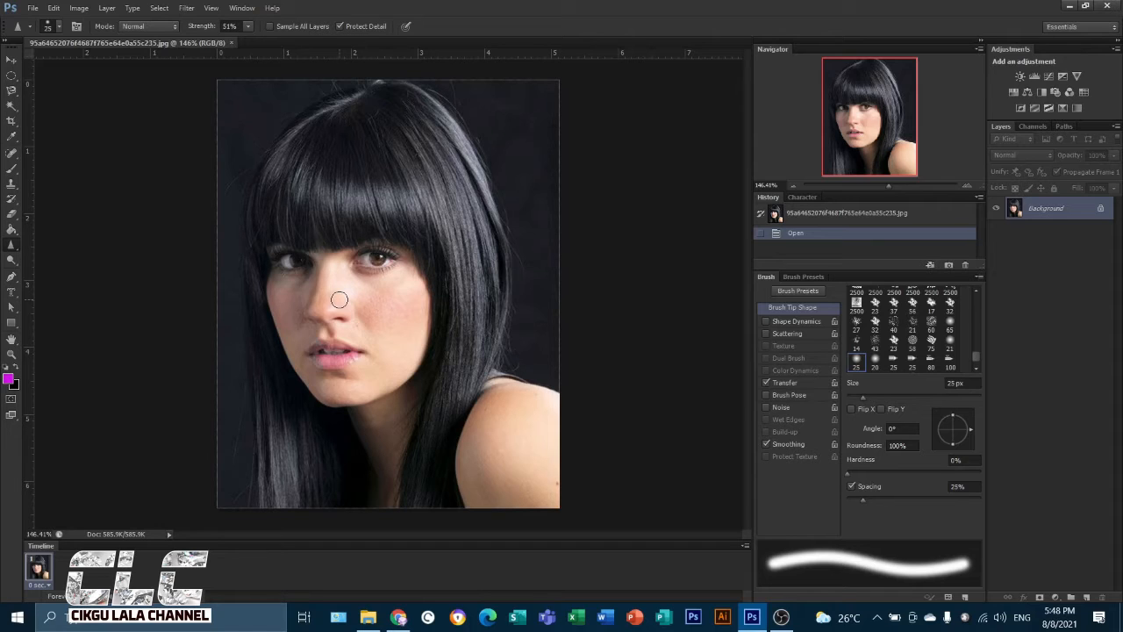
pyautogui.rightClick(12, 245)
pyautogui.click(40, 266)
pyautogui.scroll(2, 369, 361)
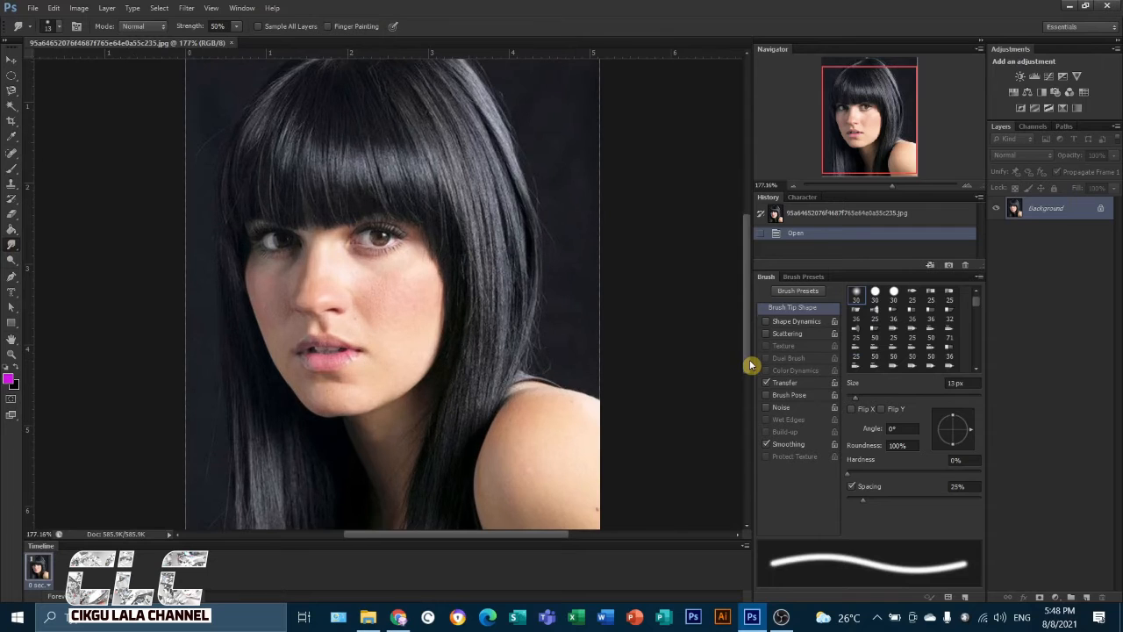
pyautogui.hotkey('ctrl', 'j')
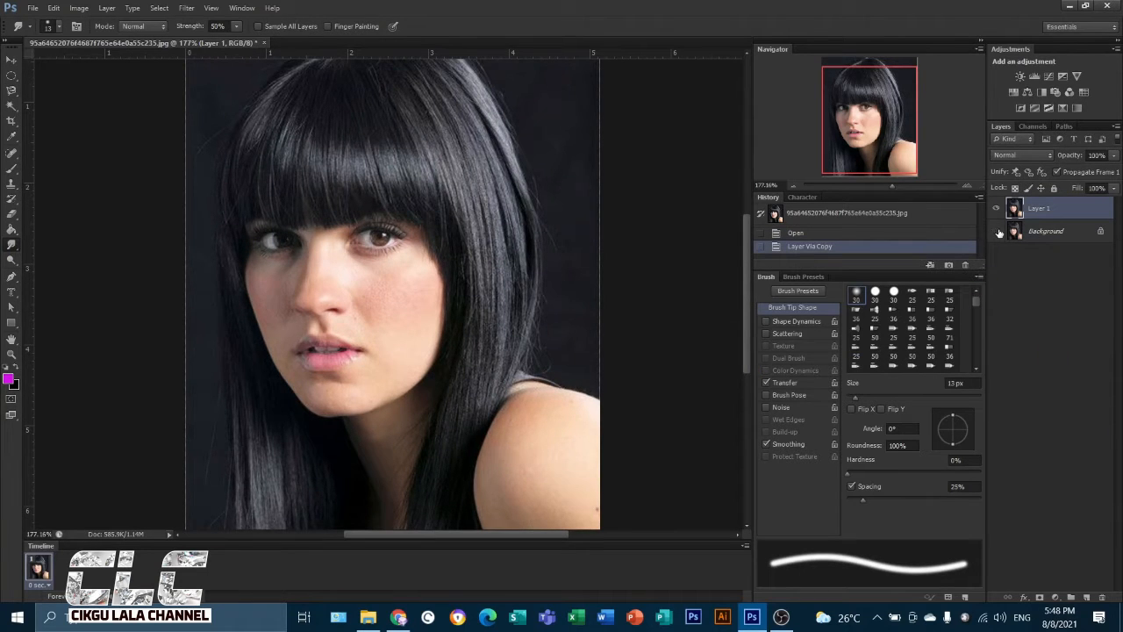
# Set the Smudge brush size to 25 px and smooth the skin on the nose, under the eyes and across the brighter cheek
pyautogui.scroll(3, 366, 320)
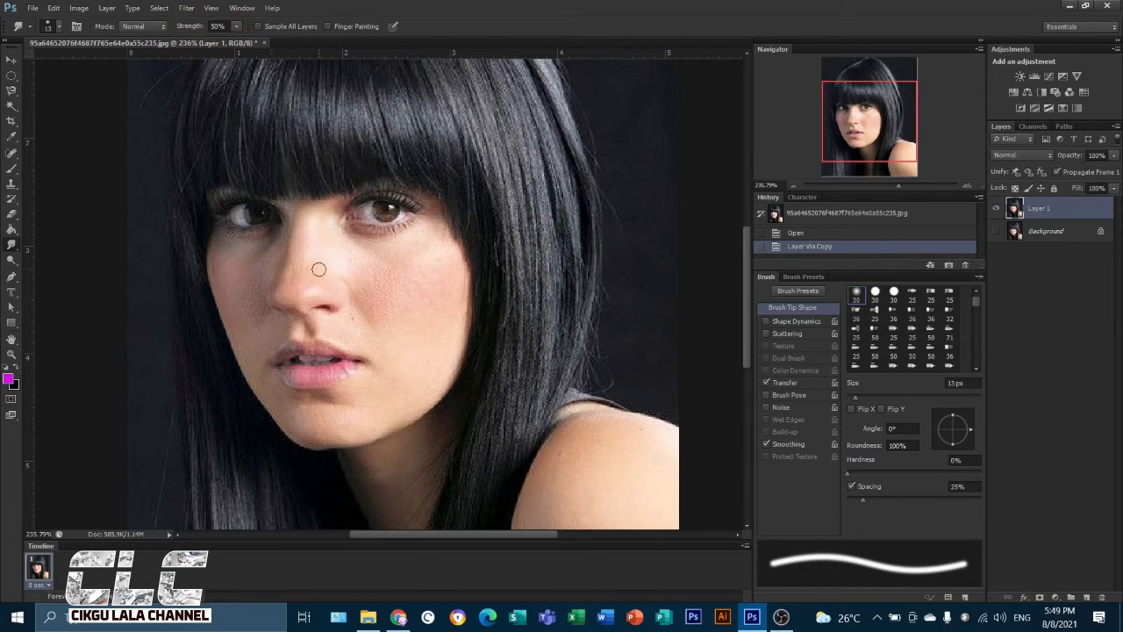
pyautogui.press(']')
pyautogui.press(']')
pyautogui.press(']')
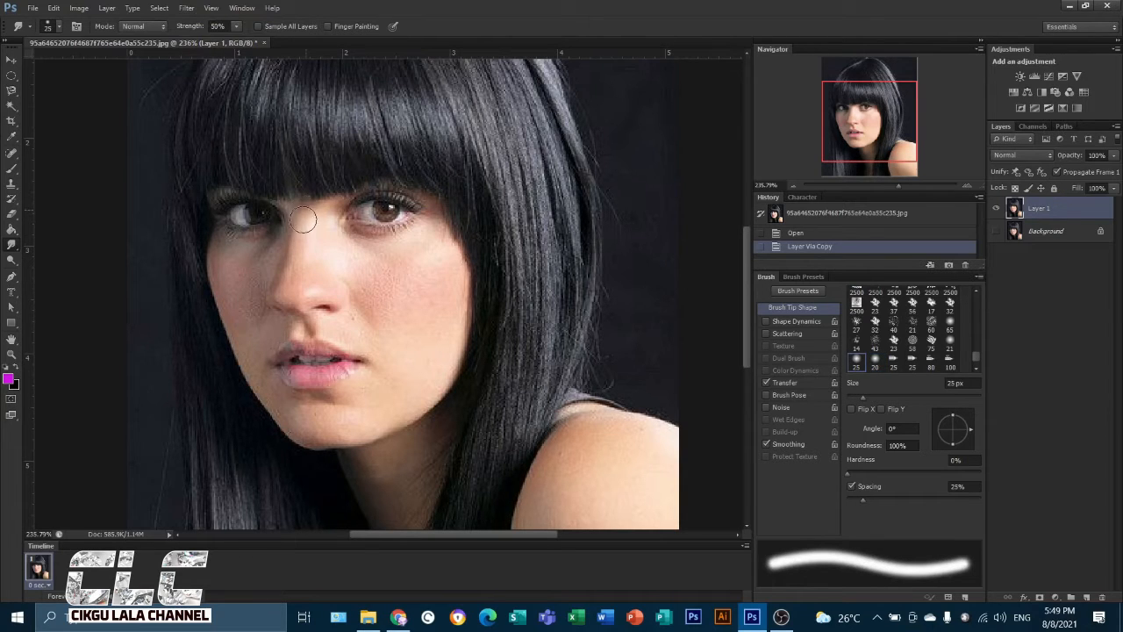
pyautogui.moveTo(291, 272); pyautogui.dragTo(282, 295)
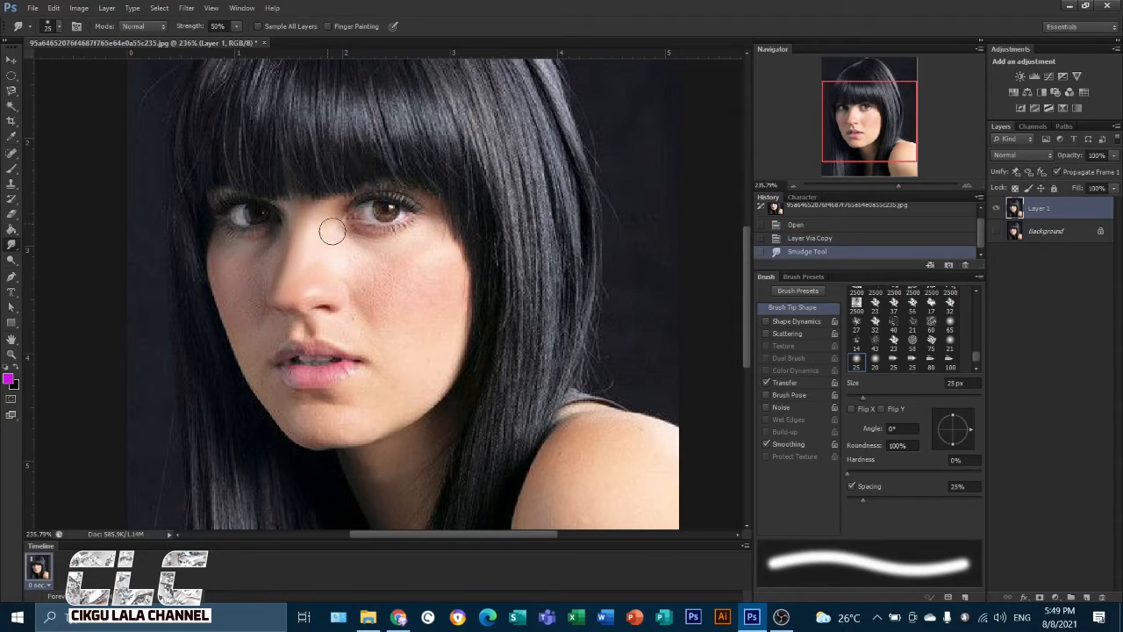
pyautogui.moveTo(429, 233); pyautogui.dragTo(426, 238)
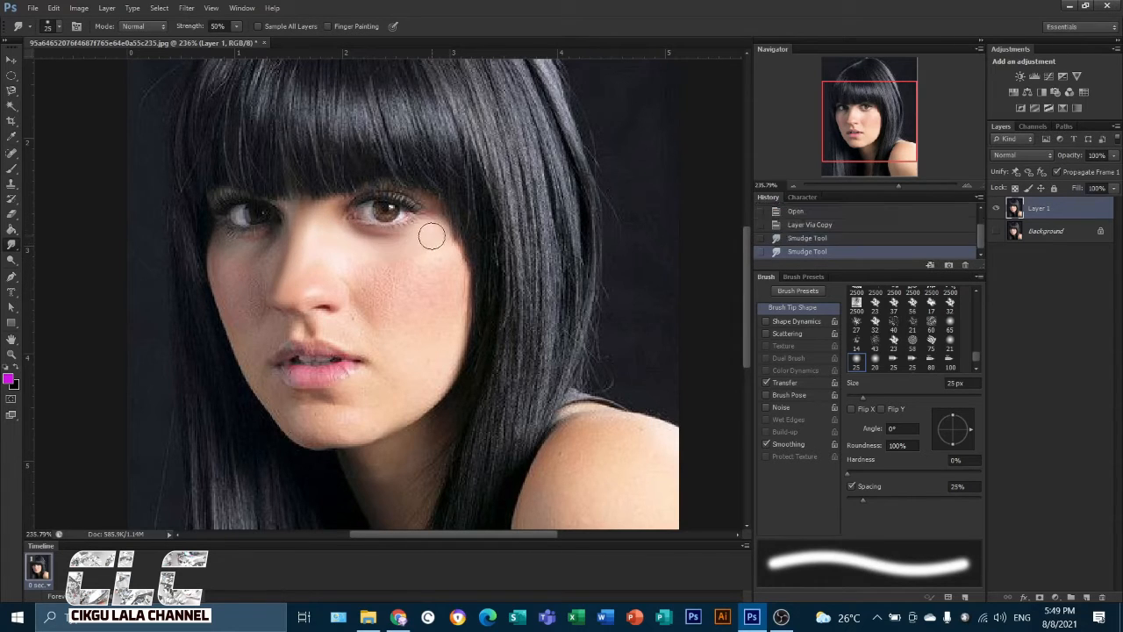
pyautogui.moveTo(391, 271)
pyautogui.mouseDown()
pyautogui.moveTo(441, 258)
pyautogui.moveTo(398, 277)
pyautogui.moveTo(339, 277)
pyautogui.moveTo(395, 289)
pyautogui.moveTo(448, 278)
pyautogui.moveTo(374, 304)
pyautogui.moveTo(451, 304)
pyautogui.mouseUp()
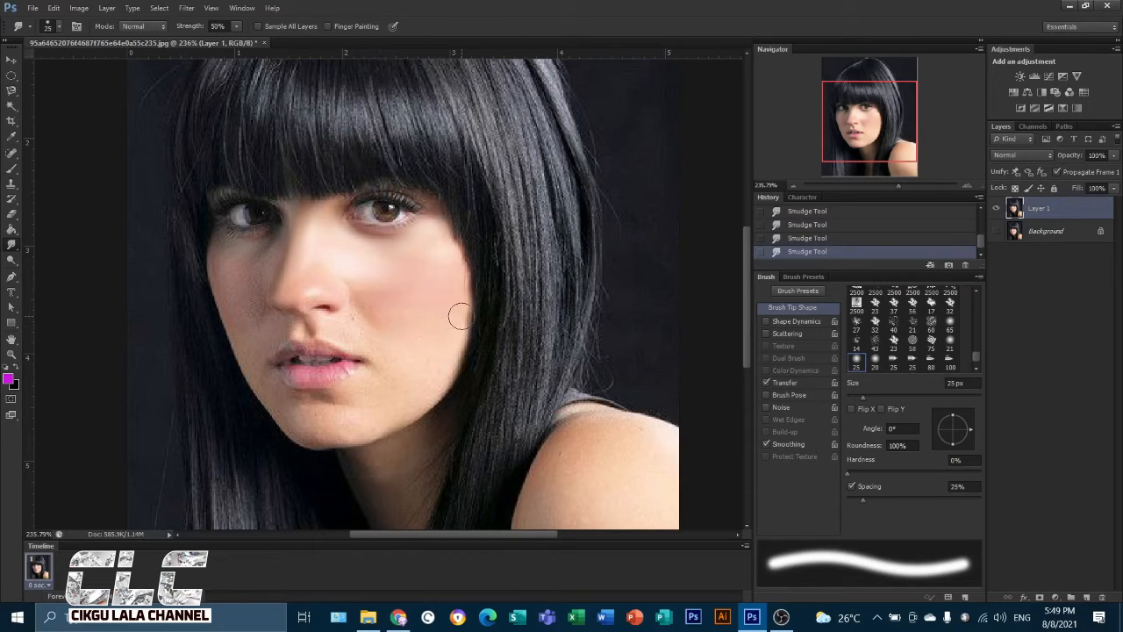
# Smudge the skin along the jaw and chin, on the shadowed cheek, between the brows and around the nose and lips
pyautogui.moveTo(437, 373); pyautogui.dragTo(392, 399)
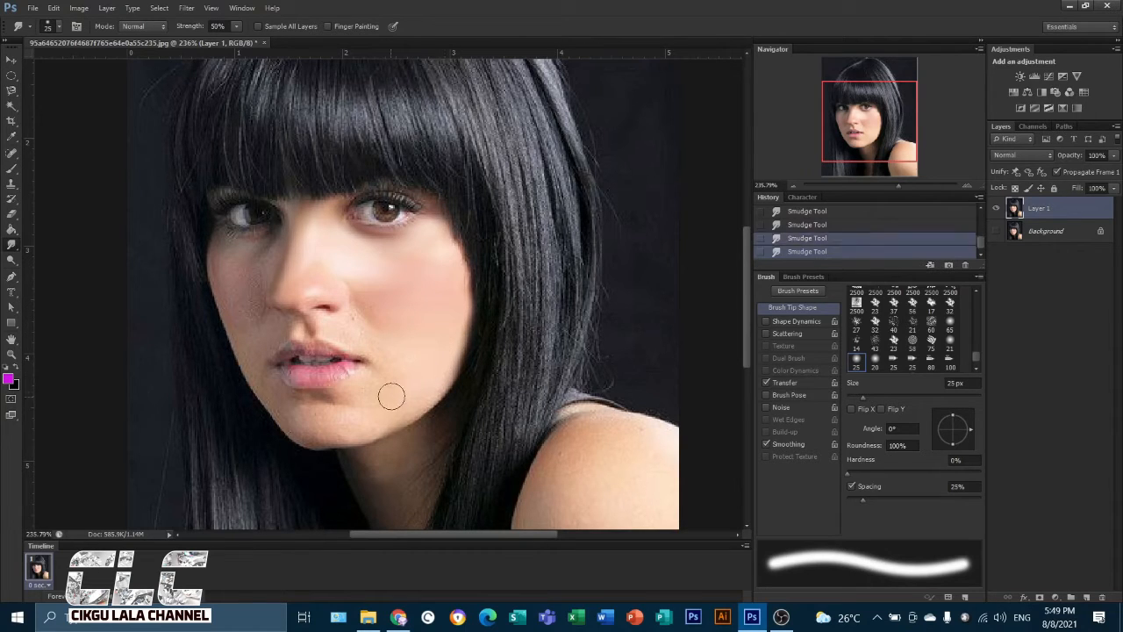
pyautogui.moveTo(408, 362); pyautogui.dragTo(344, 397)
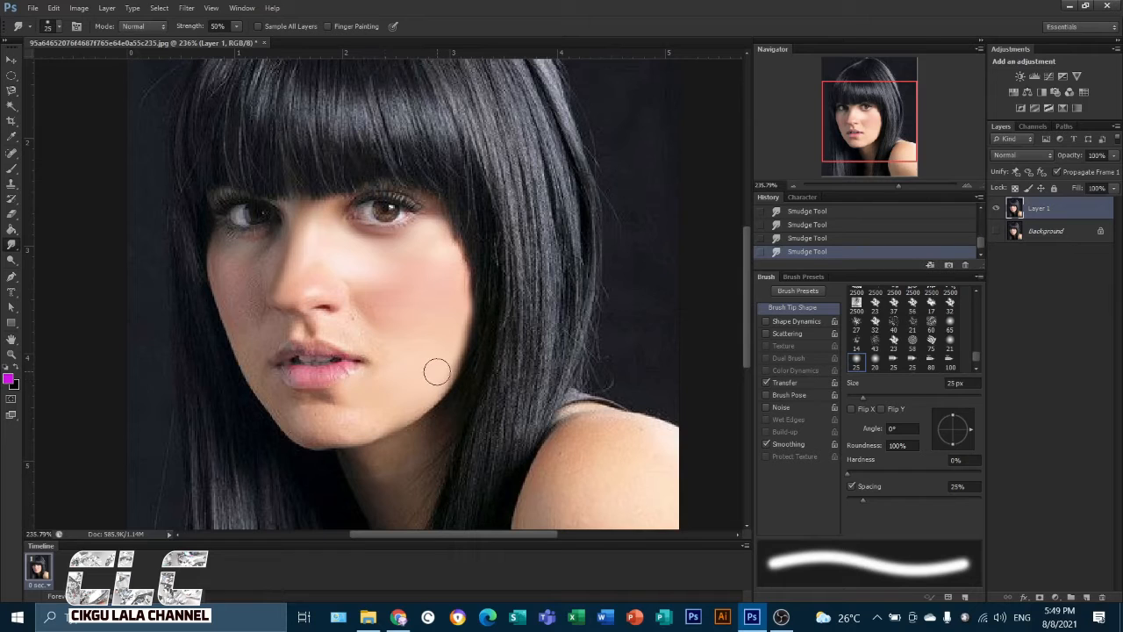
pyautogui.moveTo(439, 372)
pyautogui.mouseDown()
pyautogui.moveTo(364, 423)
pyautogui.moveTo(303, 422)
pyautogui.moveTo(338, 412)
pyautogui.moveTo(324, 415)
pyautogui.moveTo(339, 431)
pyautogui.moveTo(275, 410)
pyautogui.mouseUp()
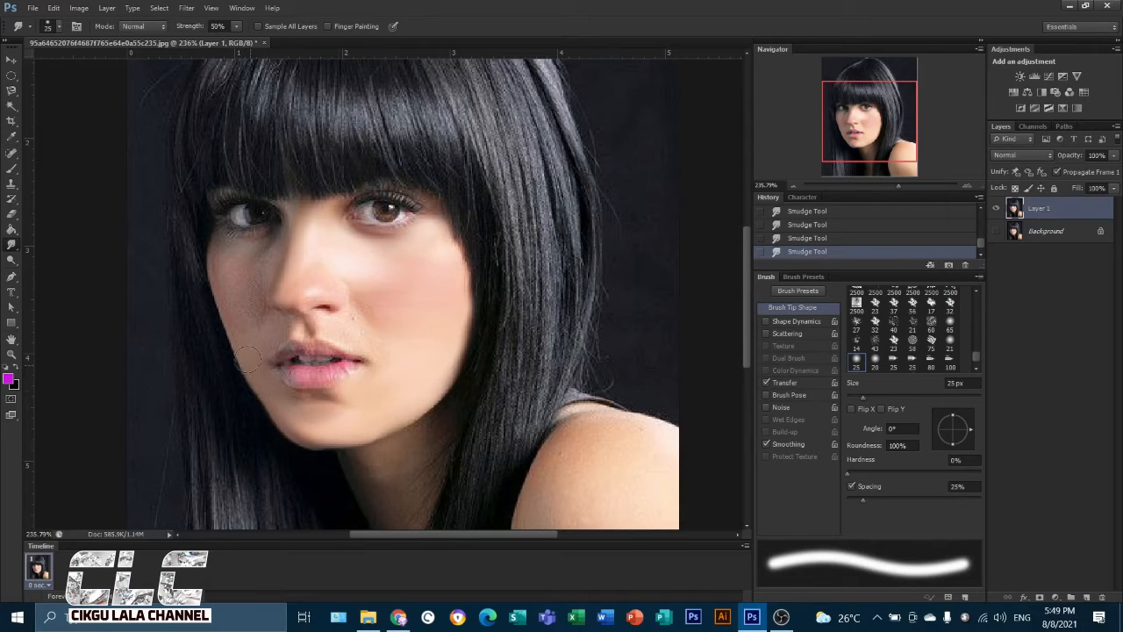
pyautogui.moveTo(250, 216)
pyautogui.mouseDown()
pyautogui.moveTo(268, 244)
pyautogui.moveTo(226, 238)
pyautogui.mouseUp()
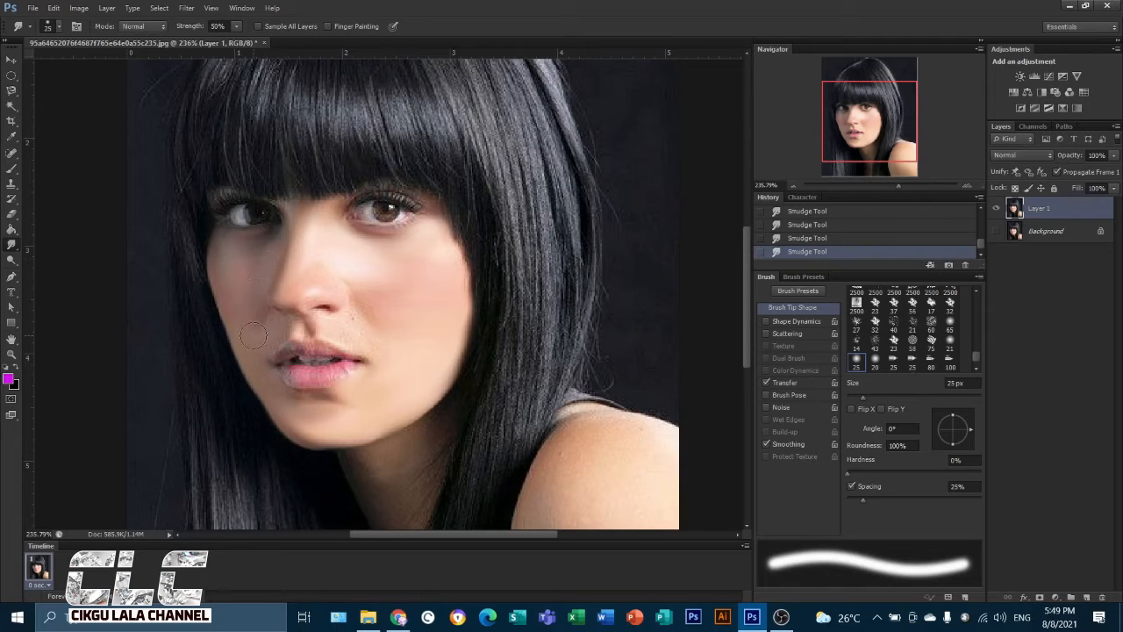
pyautogui.moveTo(223, 283); pyautogui.dragTo(216, 261)
pyautogui.moveTo(292, 207); pyautogui.dragTo(285, 200)
pyautogui.moveTo(309, 301)
pyautogui.mouseDown()
pyautogui.moveTo(359, 313)
pyautogui.moveTo(357, 325)
pyautogui.mouseUp()
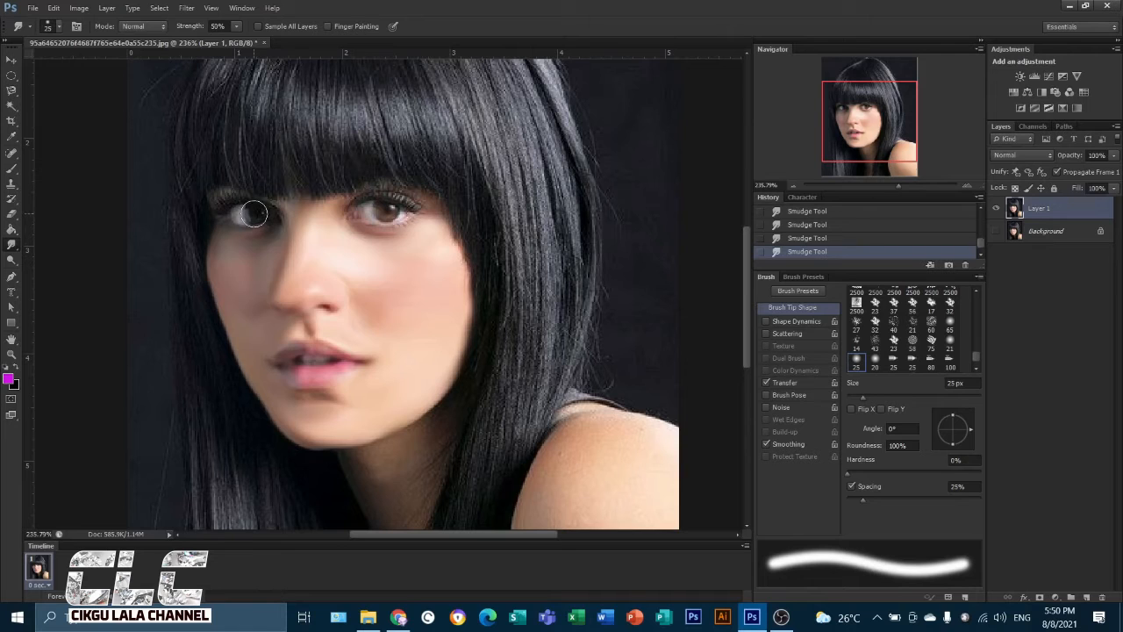
# Enlarge the Smudge brush to 50 px and smooth the long hair on the shoulder side along its strands
pyautogui.press(']')
pyautogui.press(']')
pyautogui.press(']')
pyautogui.press(']')
pyautogui.press(']')
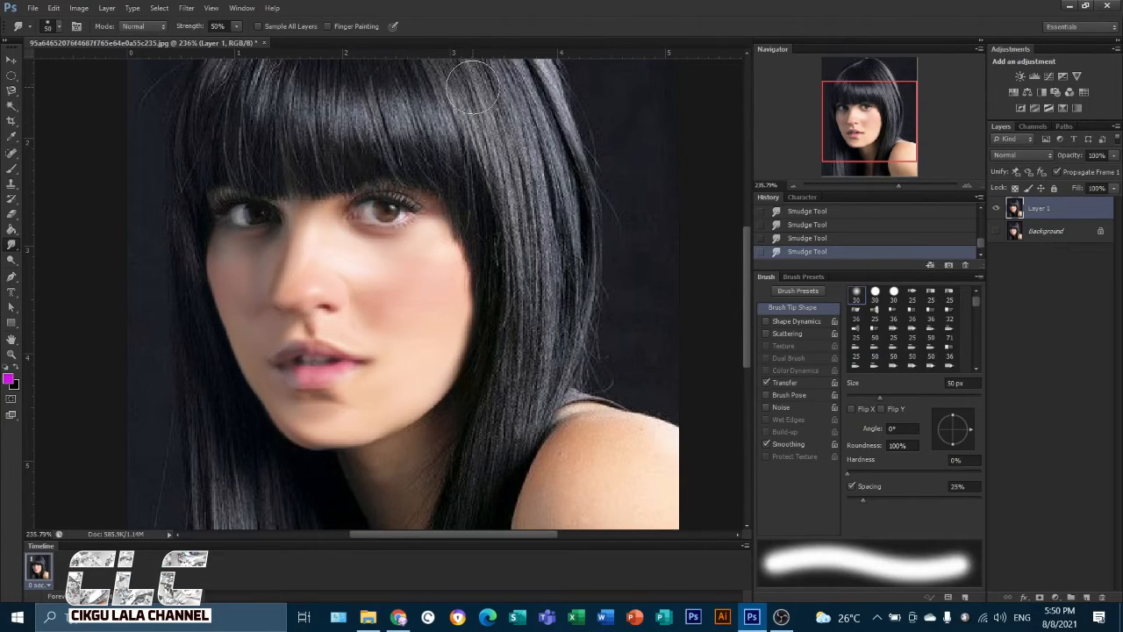
pyautogui.moveTo(467, 68); pyautogui.dragTo(508, 193)
pyautogui.moveTo(518, 98)
pyautogui.mouseDown()
pyautogui.moveTo(531, 70)
pyautogui.moveTo(549, 167)
pyautogui.moveTo(549, 88)
pyautogui.moveTo(572, 187)
pyautogui.moveTo(574, 308)
pyautogui.moveTo(555, 381)
pyautogui.mouseUp()
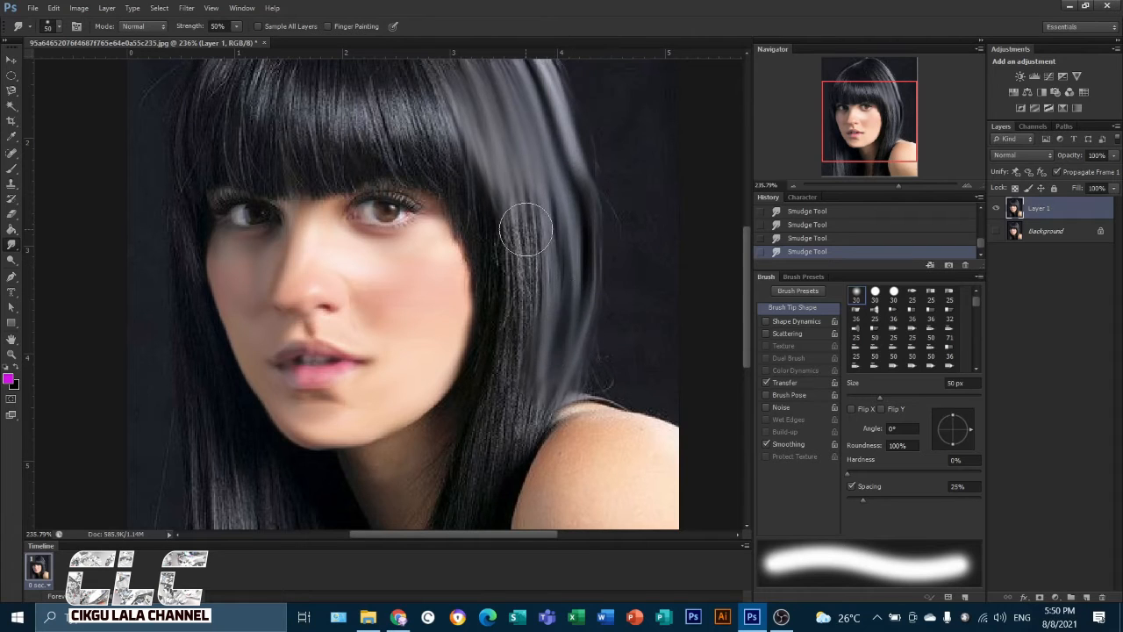
pyautogui.moveTo(525, 240)
pyautogui.mouseDown()
pyautogui.moveTo(513, 384)
pyautogui.moveTo(474, 518)
pyautogui.mouseUp()
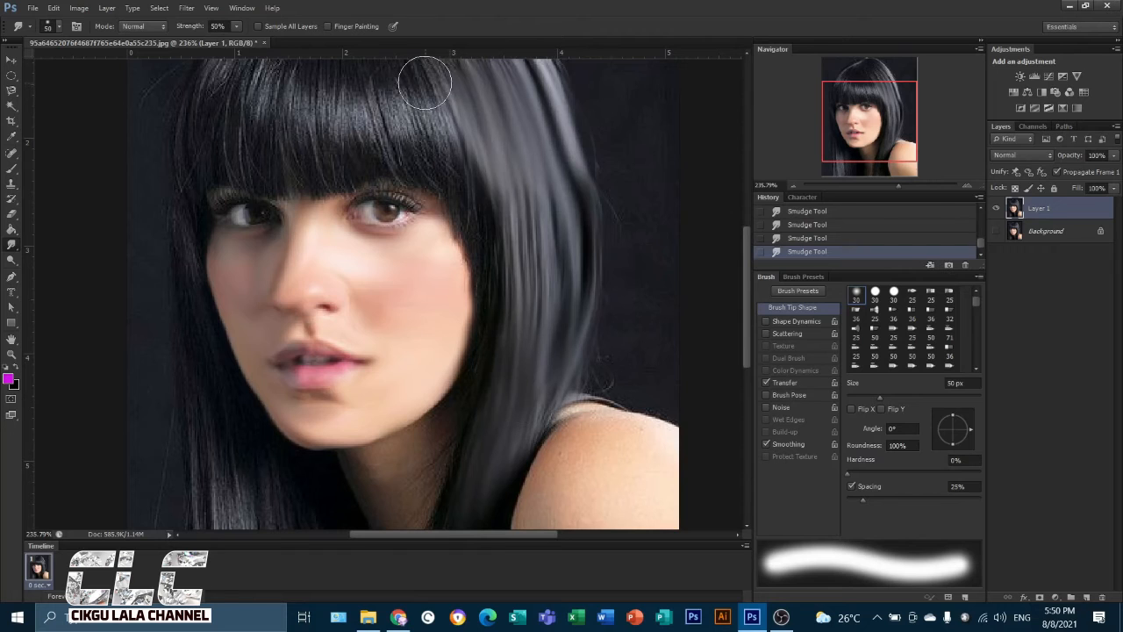
pyautogui.moveTo(424, 82); pyautogui.dragTo(476, 260)
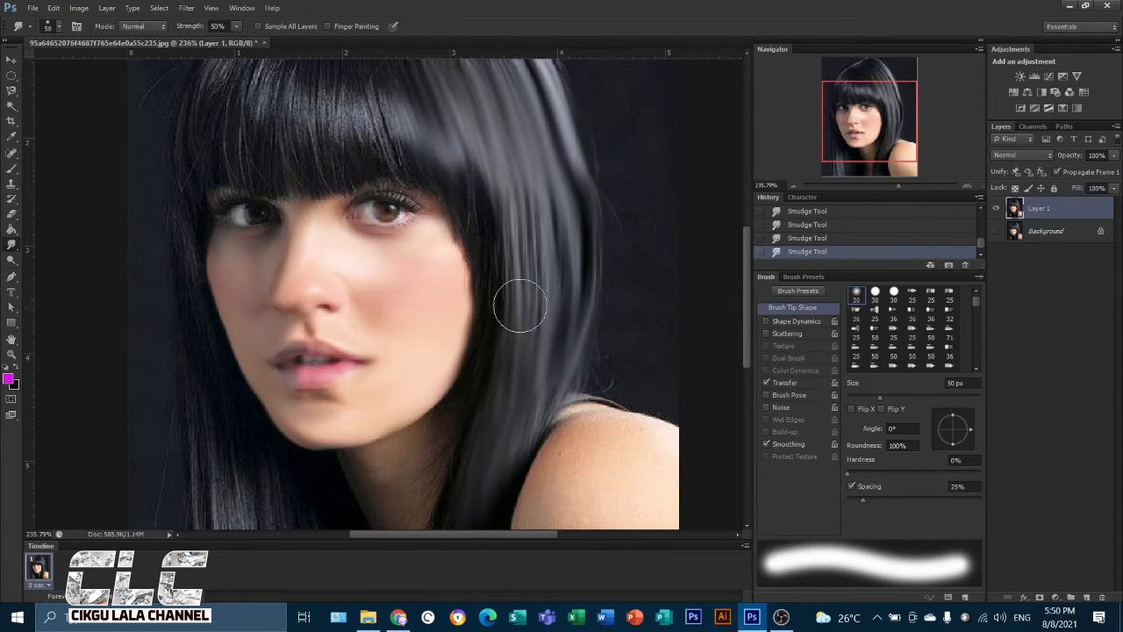
pyautogui.moveTo(520, 232); pyautogui.dragTo(514, 287)
# Smudge away the stray hairs above the shoulder and smooth the skin of the shoulder and neck
pyautogui.moveTo(627, 394)
pyautogui.mouseDown()
pyautogui.moveTo(597, 377)
pyautogui.moveTo(597, 428)
pyautogui.moveTo(581, 430)
pyautogui.moveTo(569, 413)
pyautogui.moveTo(550, 440)
pyautogui.moveTo(602, 380)
pyautogui.mouseUp()
pyautogui.moveTo(564, 489)
pyautogui.mouseDown()
pyautogui.moveTo(553, 464)
pyautogui.moveTo(524, 562)
pyautogui.mouseUp()
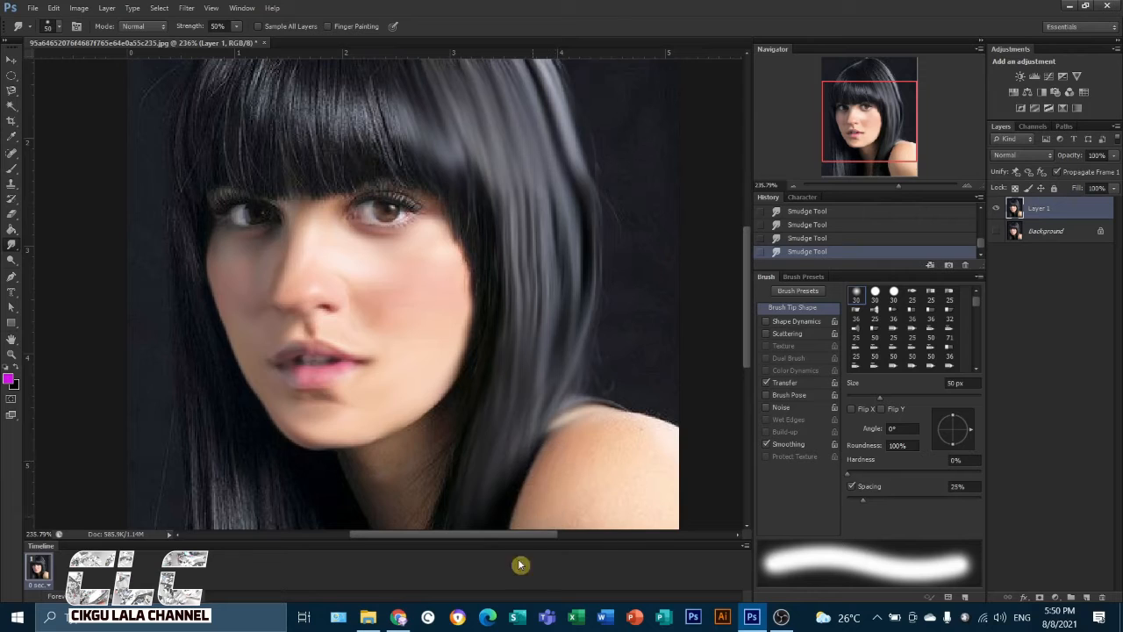
pyautogui.moveTo(581, 449)
pyautogui.mouseDown()
pyautogui.moveTo(625, 432)
pyautogui.moveTo(674, 439)
pyautogui.mouseUp()
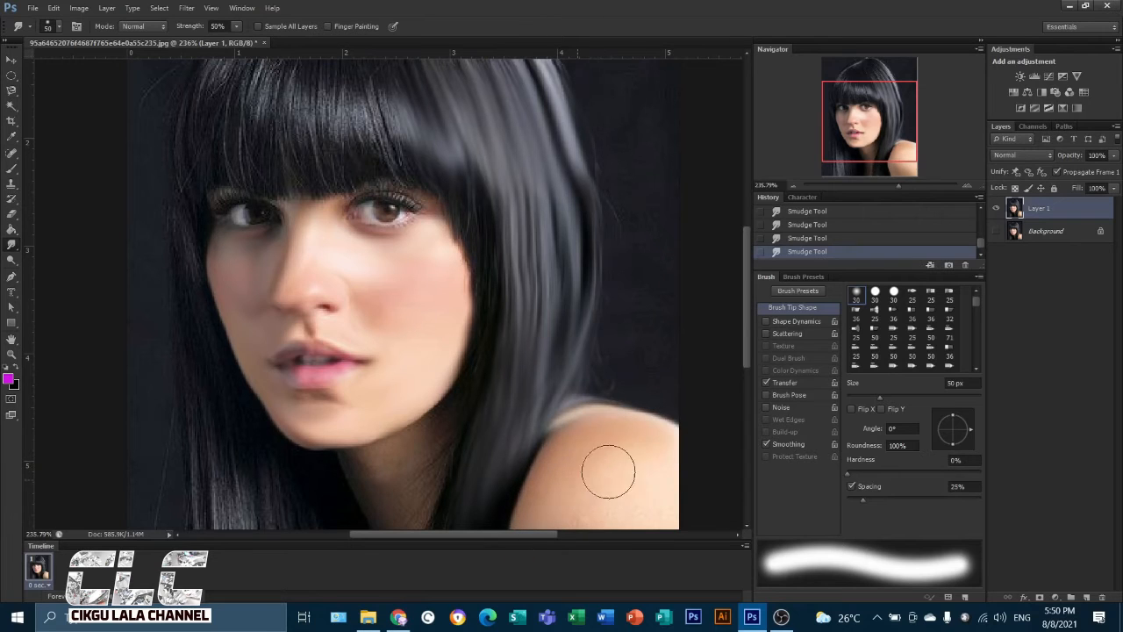
pyautogui.moveTo(594, 474); pyautogui.dragTo(683, 475)
pyautogui.moveTo(589, 512); pyautogui.dragTo(655, 506)
pyautogui.moveTo(441, 474)
pyautogui.mouseDown()
pyautogui.moveTo(446, 442)
pyautogui.moveTo(426, 498)
pyautogui.moveTo(401, 523)
pyautogui.moveTo(432, 436)
pyautogui.moveTo(368, 471)
pyautogui.mouseUp()
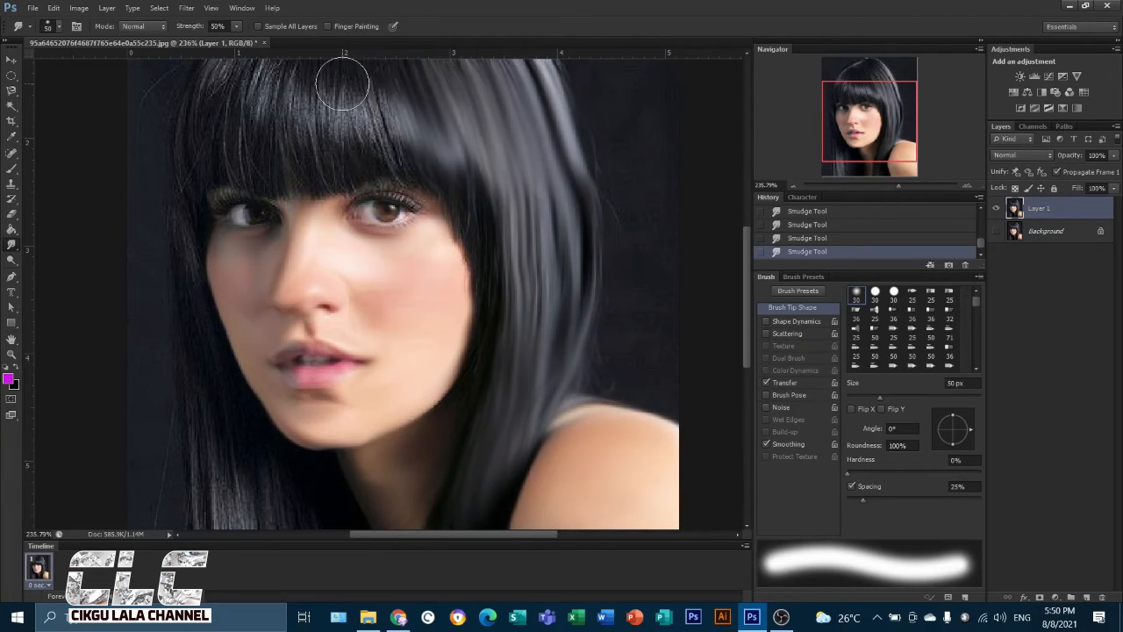
# Smudge the bangs and the long hair on the shadowed side of the face along the strands
pyautogui.moveTo(363, 70); pyautogui.dragTo(374, 138)
pyautogui.moveTo(343, 75)
pyautogui.mouseDown()
pyautogui.moveTo(326, 105)
pyautogui.moveTo(346, 138)
pyautogui.mouseUp()
pyautogui.moveTo(301, 79)
pyautogui.mouseDown()
pyautogui.moveTo(294, 165)
pyautogui.moveTo(260, 77)
pyautogui.moveTo(255, 159)
pyautogui.moveTo(228, 80)
pyautogui.moveTo(209, 151)
pyautogui.moveTo(189, 89)
pyautogui.moveTo(175, 218)
pyautogui.moveTo(180, 343)
pyautogui.moveTo(185, 316)
pyautogui.moveTo(220, 419)
pyautogui.moveTo(218, 451)
pyautogui.moveTo(206, 409)
pyautogui.moveTo(200, 534)
pyautogui.moveTo(228, 525)
pyautogui.moveTo(237, 466)
pyautogui.moveTo(235, 558)
pyautogui.moveTo(266, 465)
pyautogui.moveTo(290, 559)
pyautogui.mouseUp()
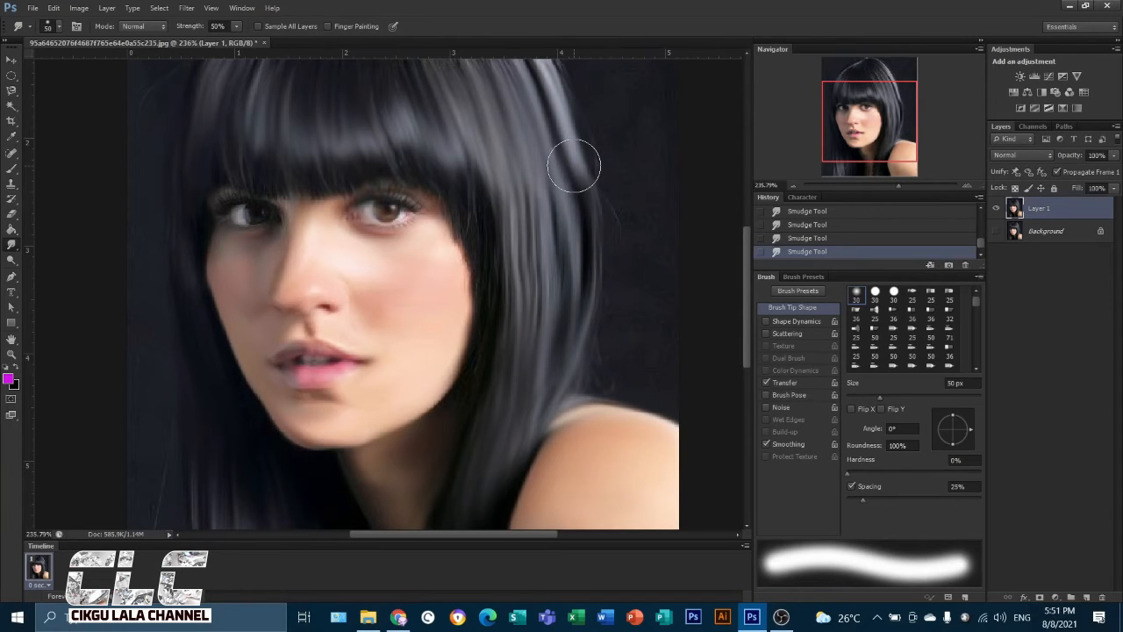
# Smudge the hair on the crown of the head, following the strands down from the parting
pyautogui.scroll(-1, 575, 165)
pyautogui.scroll(-1, 575, 165)
pyautogui.moveTo(848, 106); pyautogui.dragTo(848, 87)
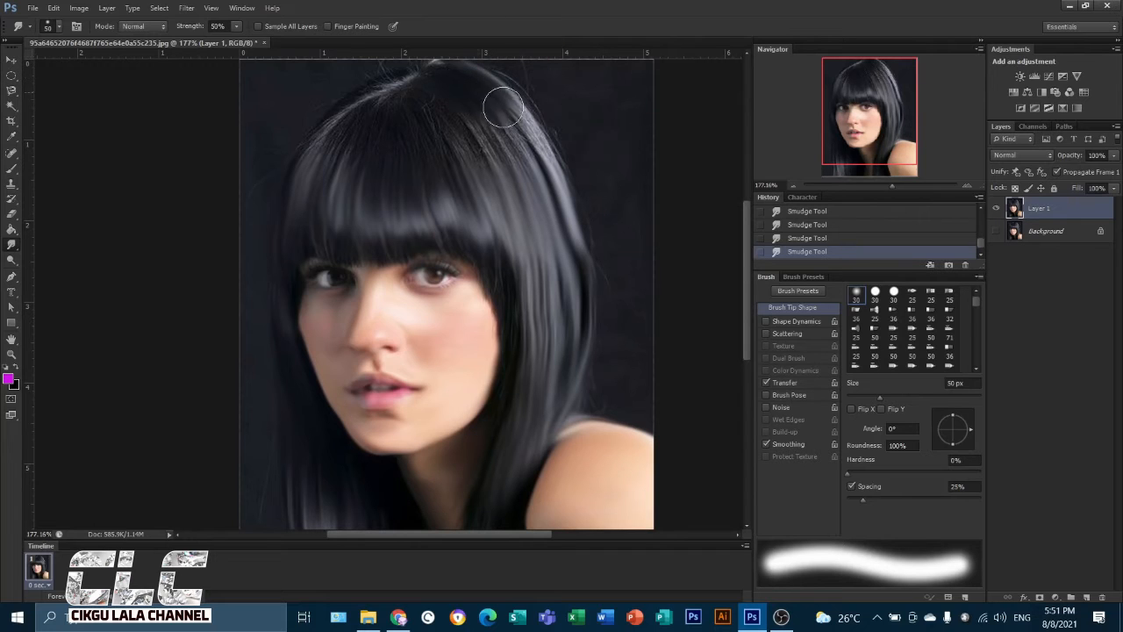
pyautogui.moveTo(448, 102)
pyautogui.mouseDown()
pyautogui.moveTo(484, 129)
pyautogui.moveTo(471, 170)
pyautogui.mouseUp()
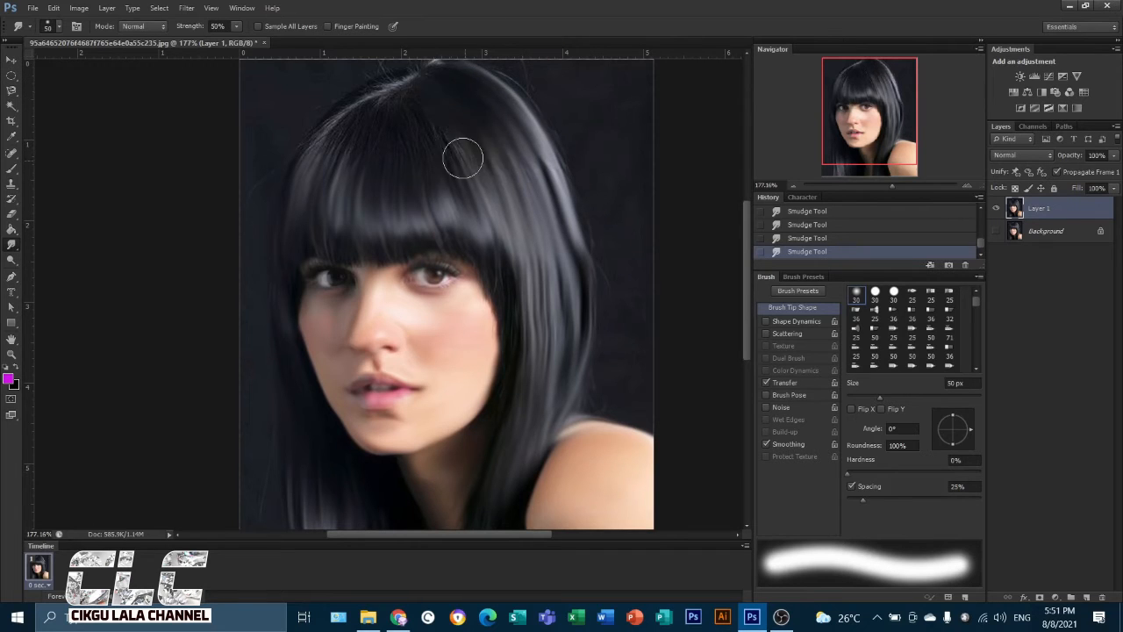
pyautogui.moveTo(382, 114)
pyautogui.mouseDown()
pyautogui.moveTo(346, 166)
pyautogui.moveTo(351, 119)
pyautogui.moveTo(325, 141)
pyautogui.mouseUp()
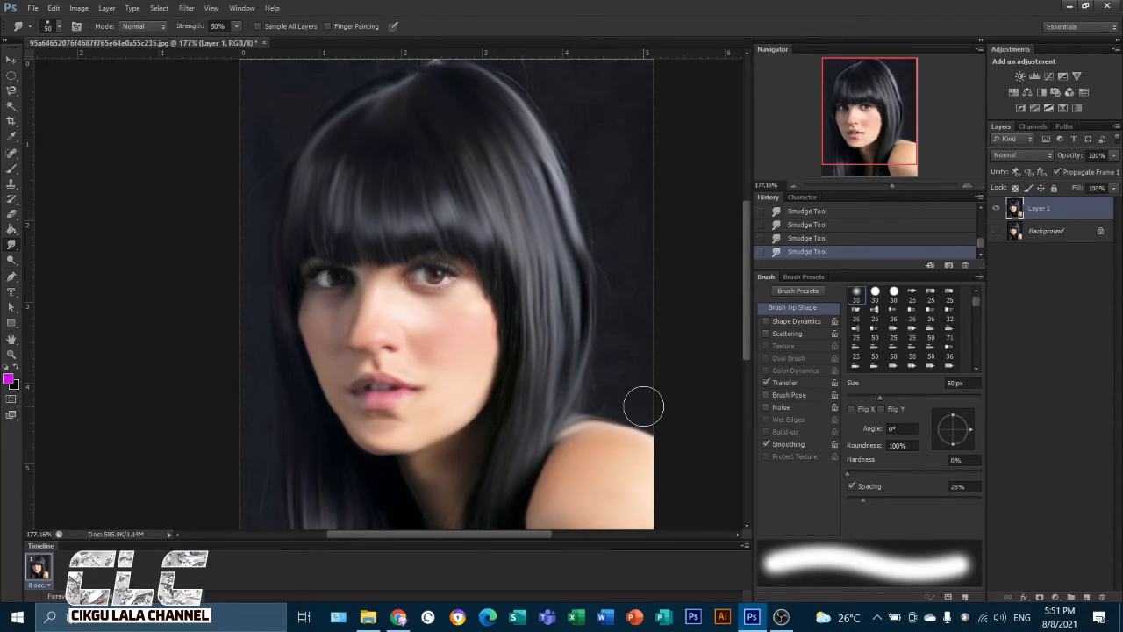
pyautogui.scroll(3, 495, 394)
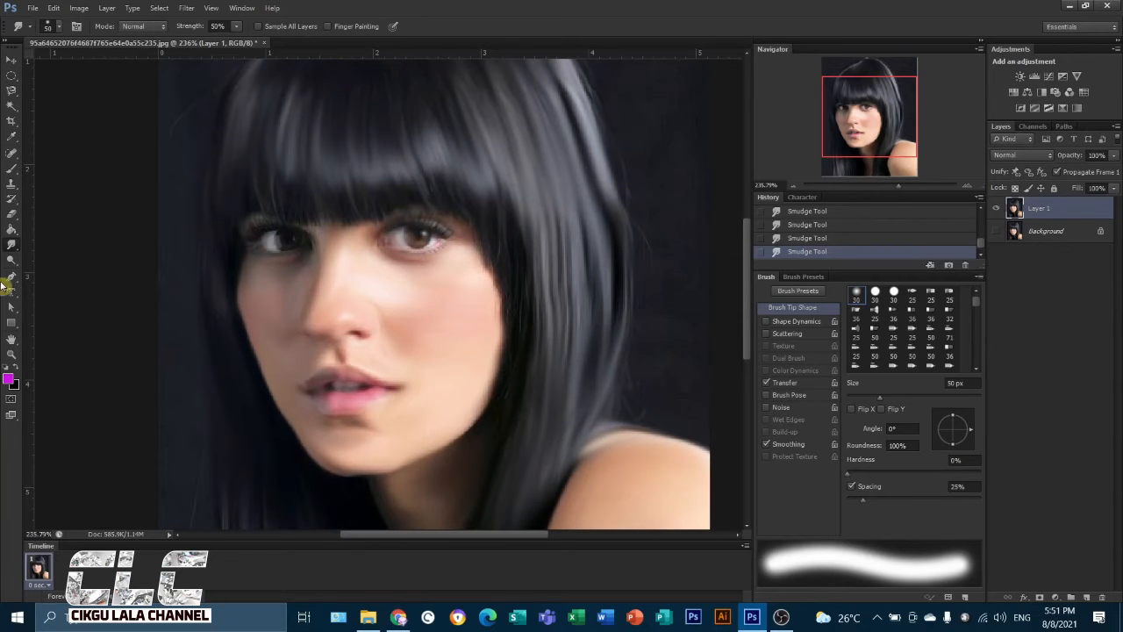
# Choose the Dodge tool and close the smudged portrait without saving
pyautogui.rightClick(11, 245)
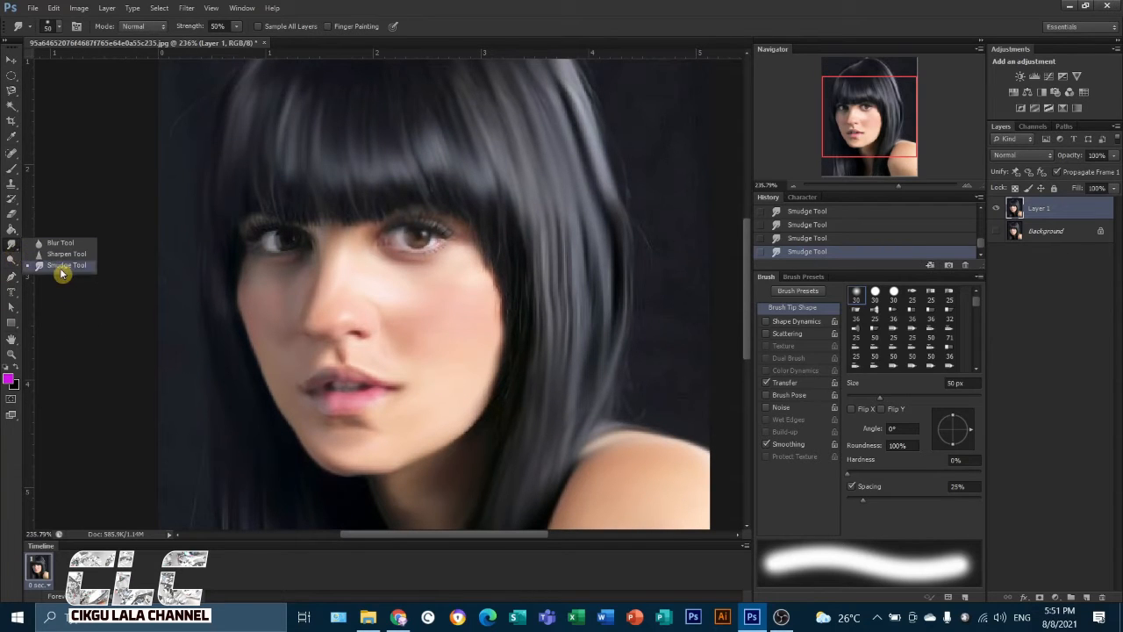
pyautogui.click(13, 248)
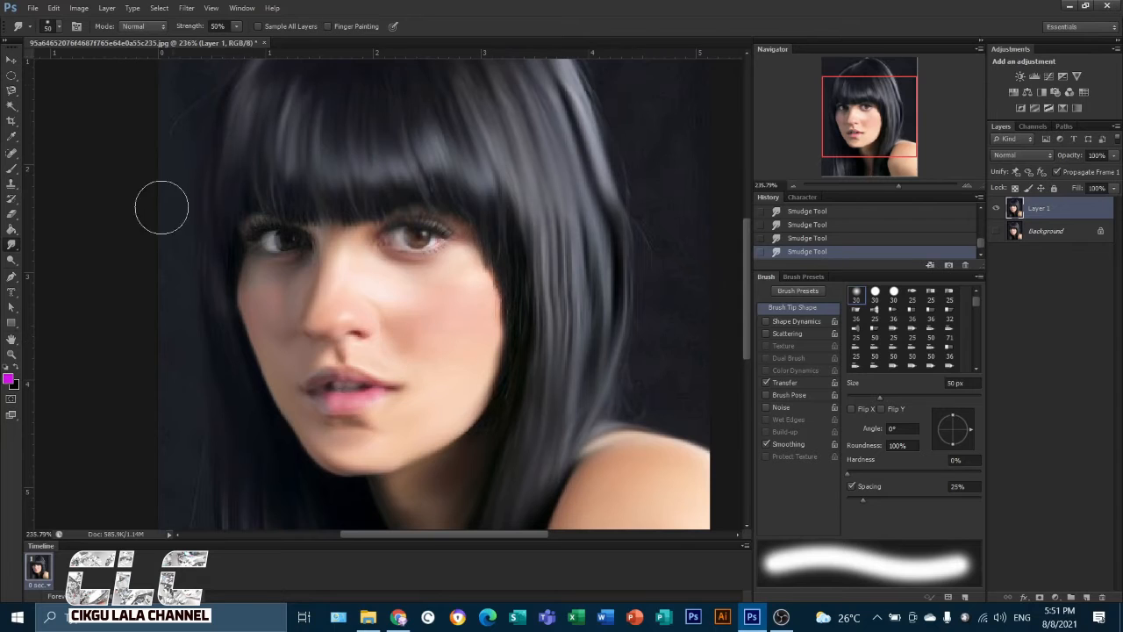
pyautogui.click(10, 251)
pyautogui.click(11, 263)
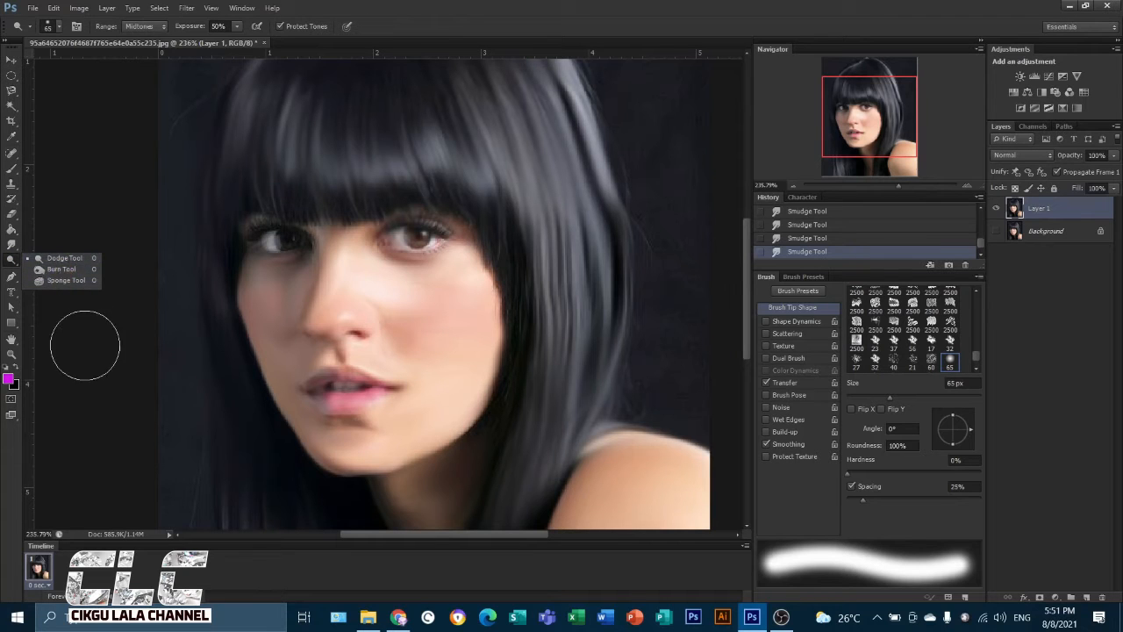
pyautogui.click(264, 42)
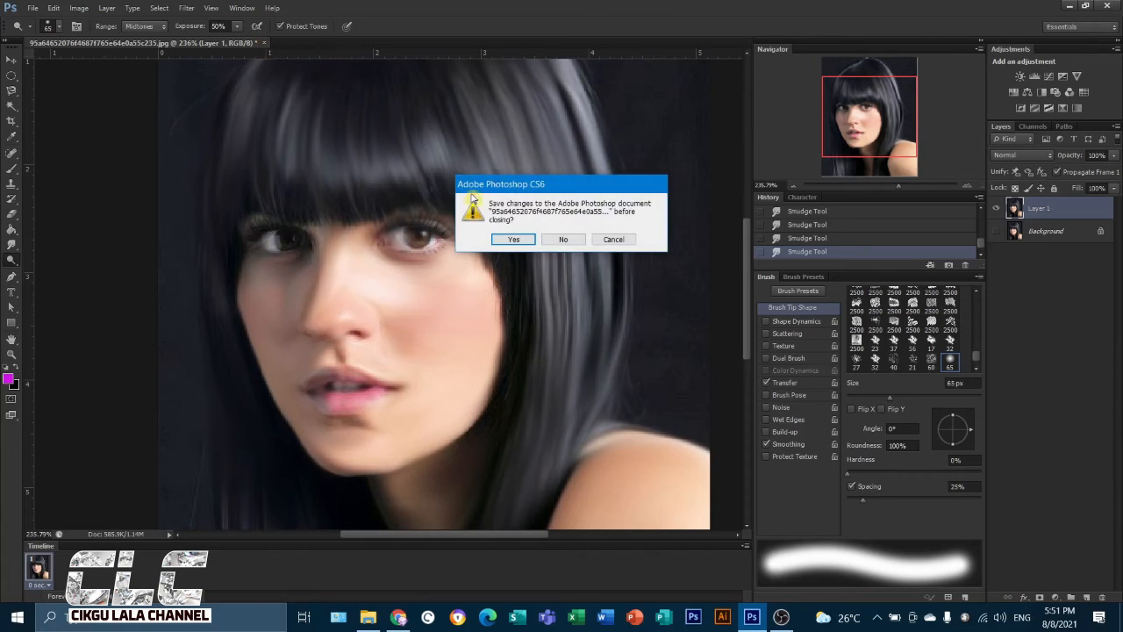
pyautogui.click(564, 240)
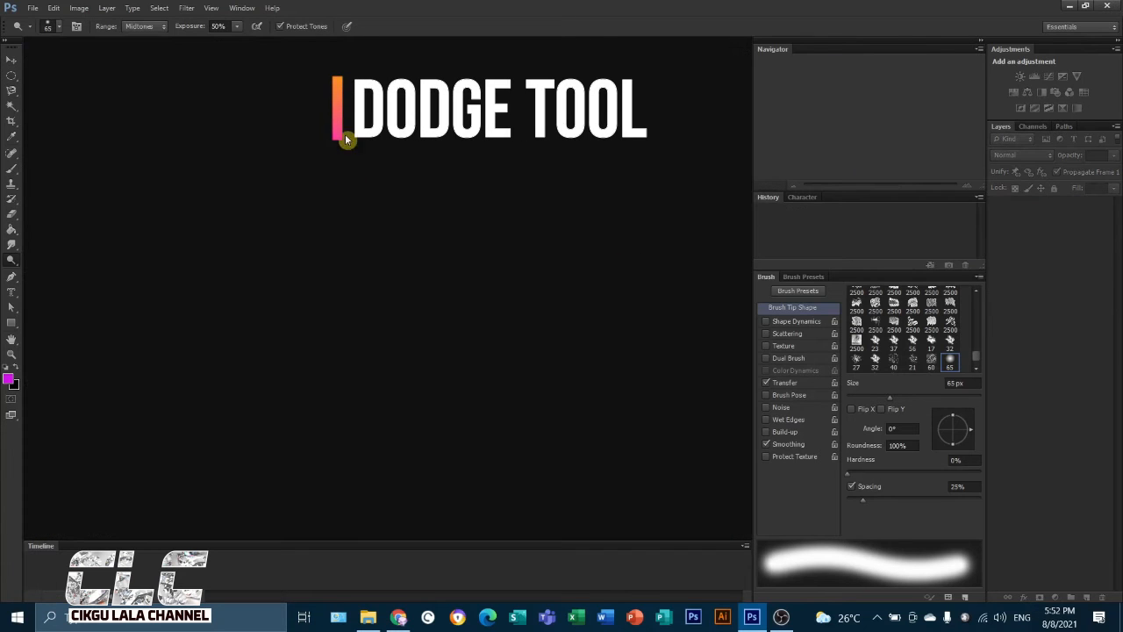
# Open the portrait c583162cd4db29da10c0a975ad5bc134 from the Dodge folder
pyautogui.click(31, 7)
pyautogui.click(44, 37)
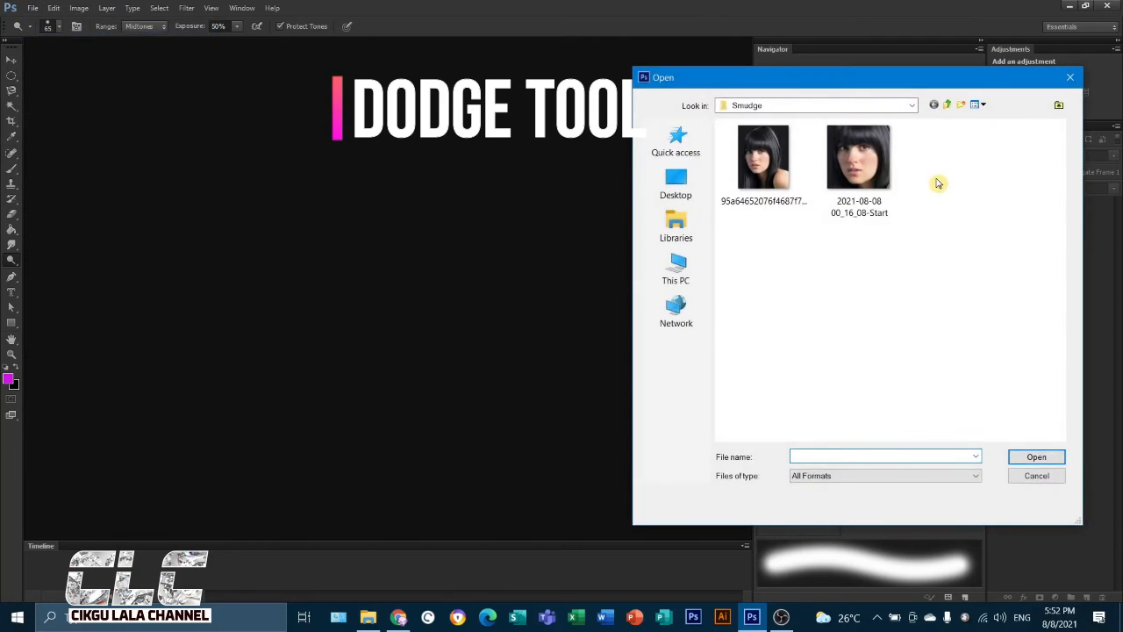
pyautogui.click(949, 105)
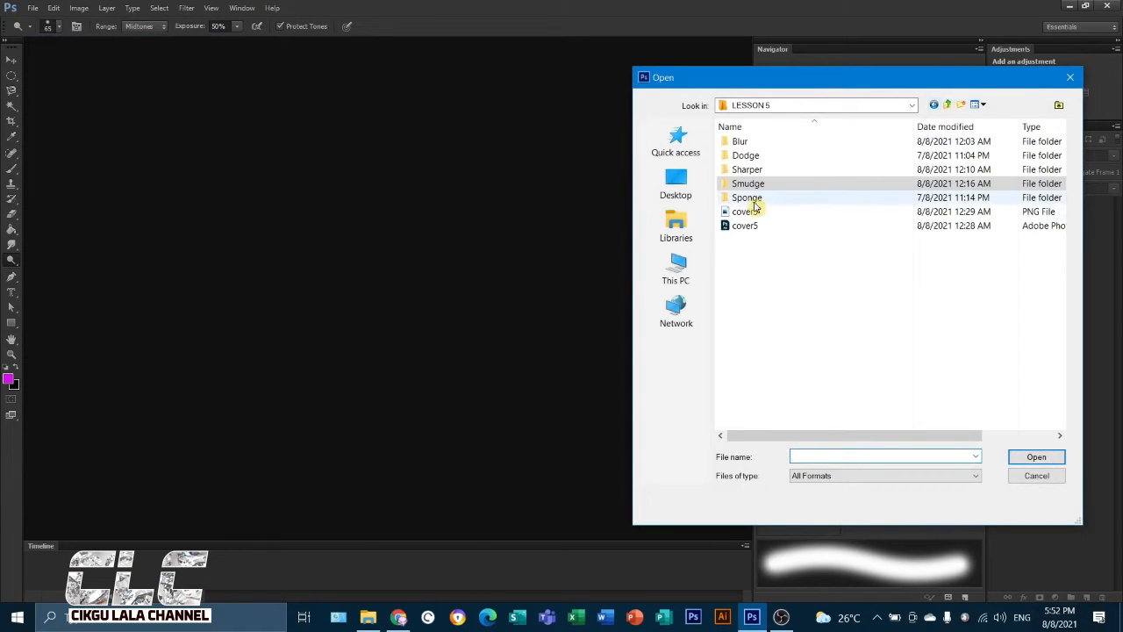
pyautogui.click(754, 157)
pyautogui.doubleClick(754, 157)
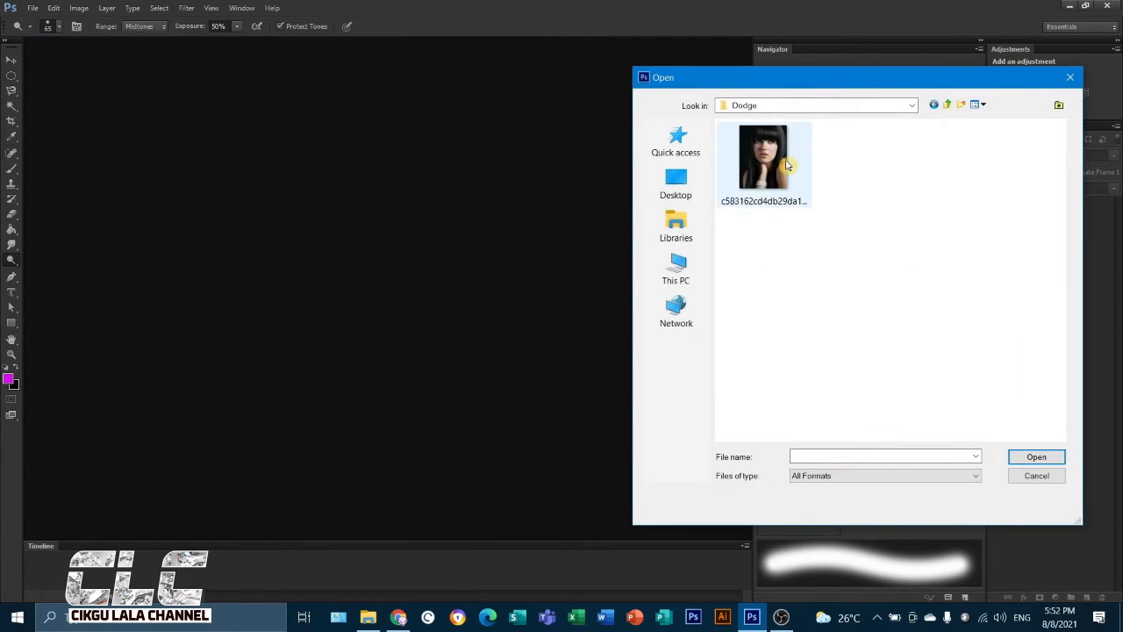
pyautogui.click(783, 164)
pyautogui.click(1054, 463)
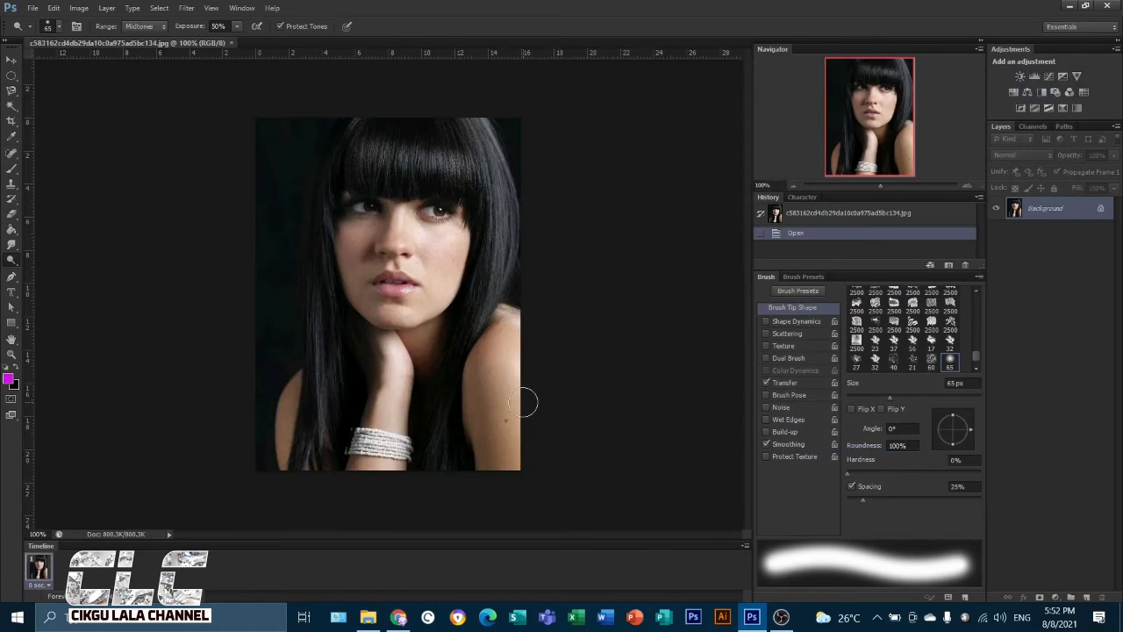
pyautogui.scroll(2, 524, 419)
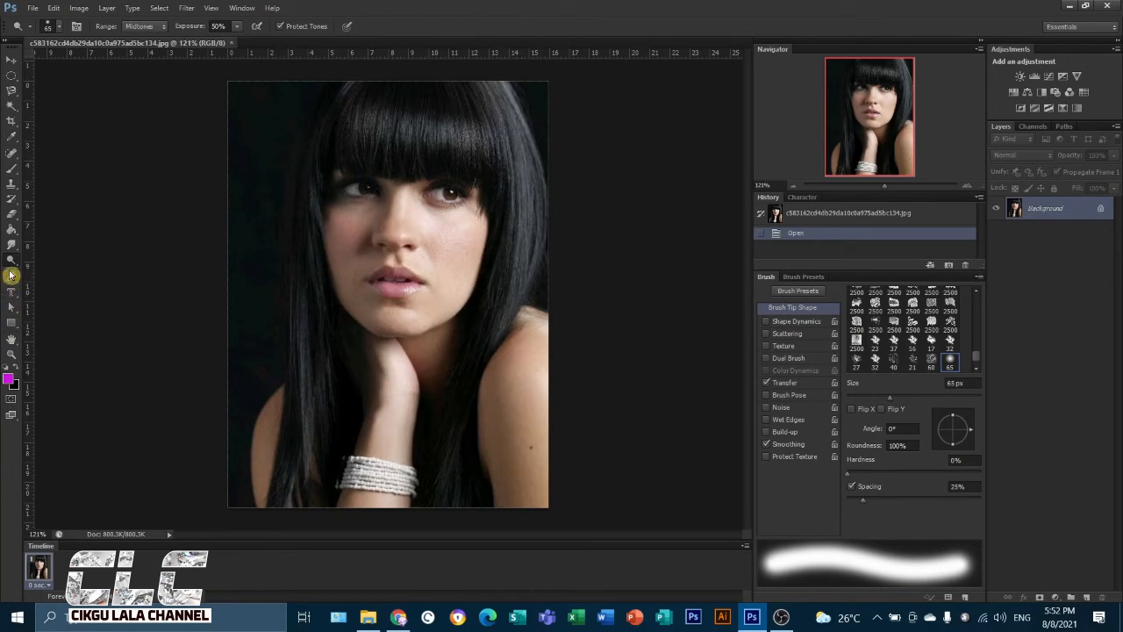
# Keep the Dodge tool selected and duplicate the portrait's Background layer
pyautogui.moveTo(12, 261); pyautogui.dragTo(53, 278)
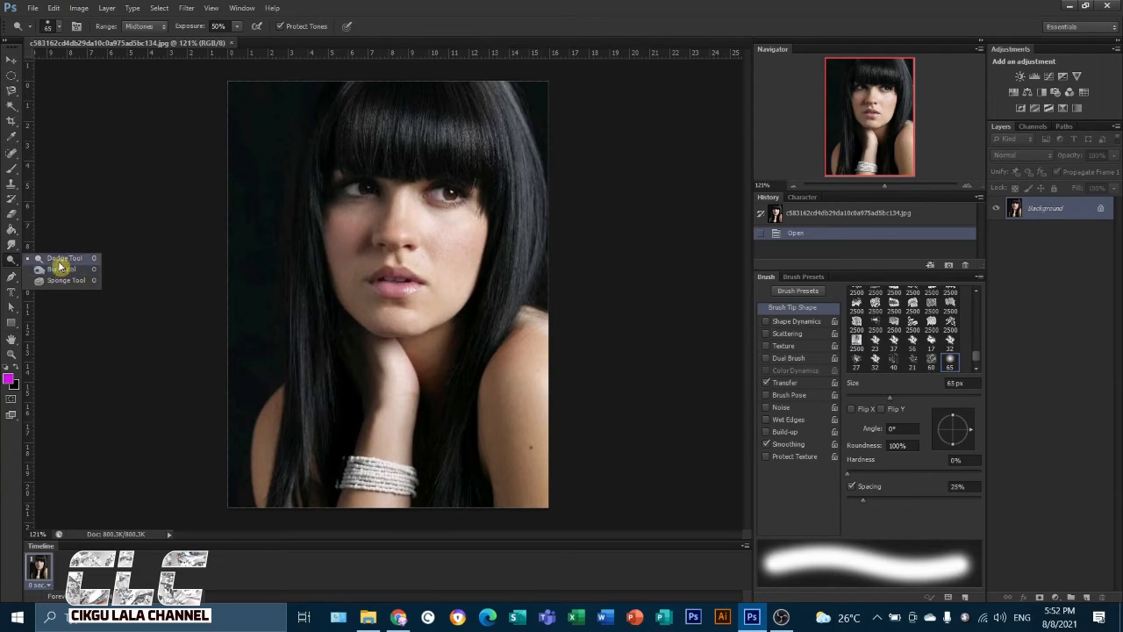
pyautogui.click(1042, 208)
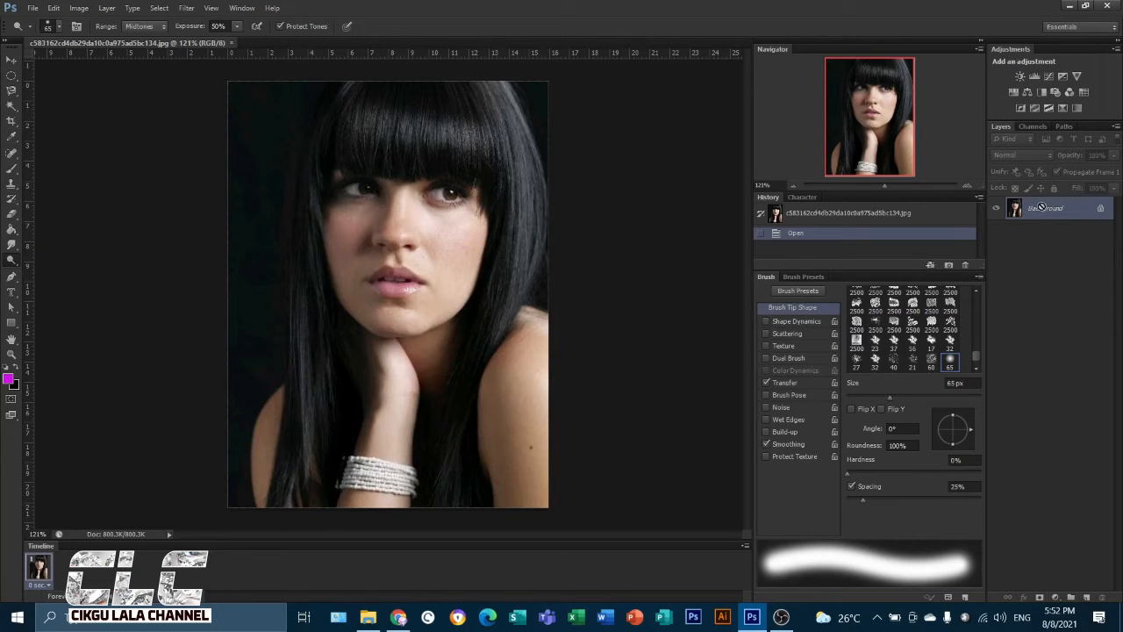
pyautogui.hotkey('ctrl', 'j')
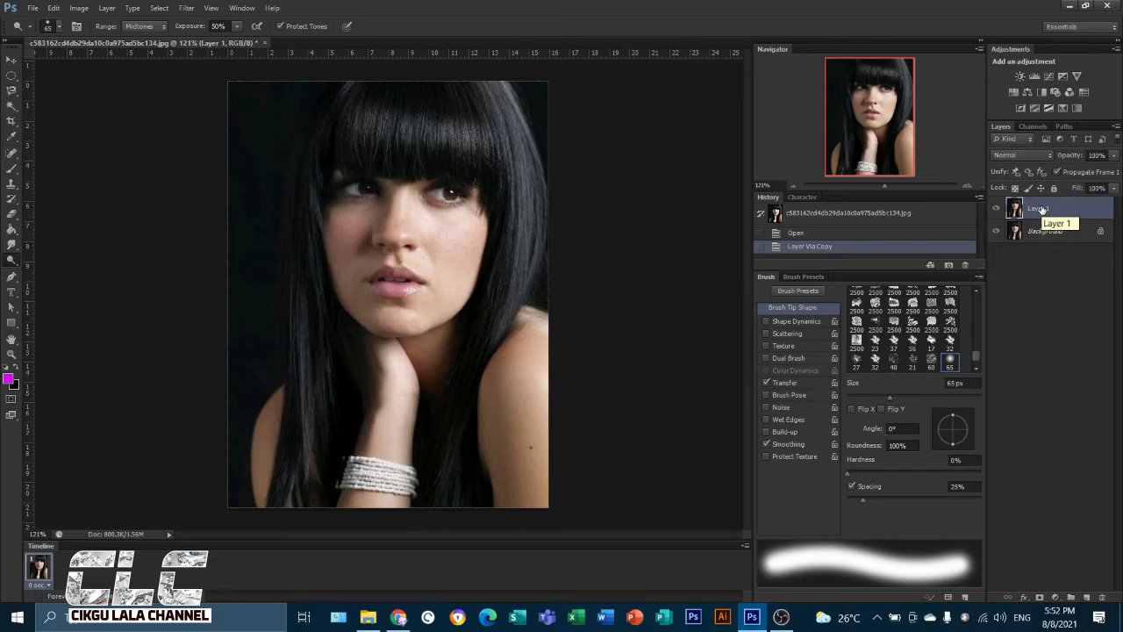
# Duplicate Layer 1, name the lower copy dodge and the upper copy burn, and make the dodge layer active
pyautogui.hotkey('ctrl', 'j')
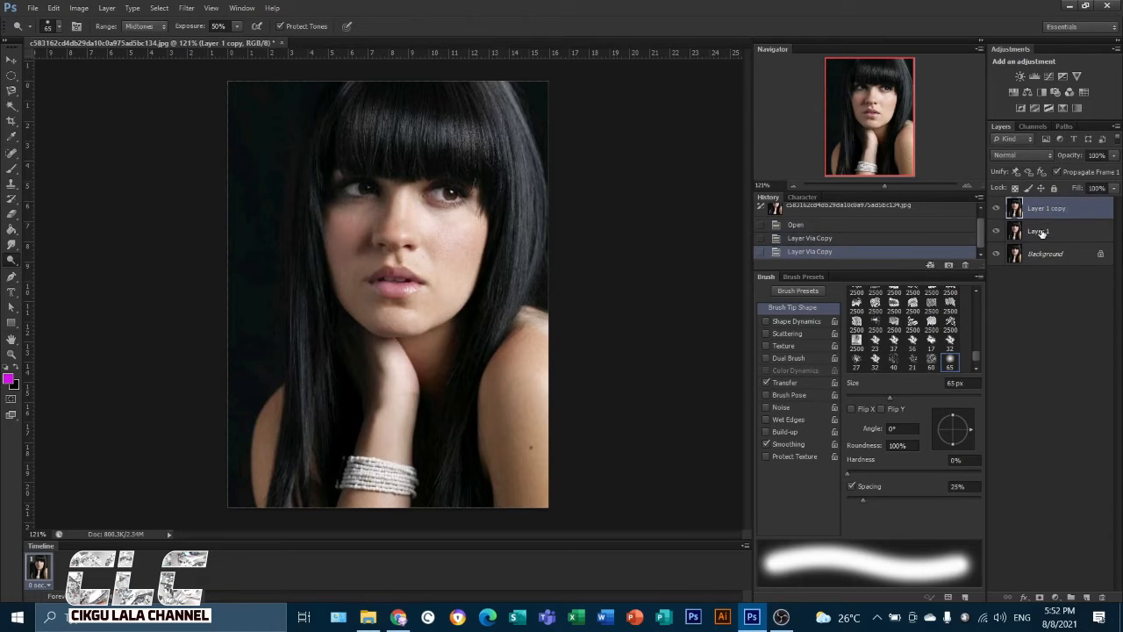
pyautogui.doubleClick(1039, 232)
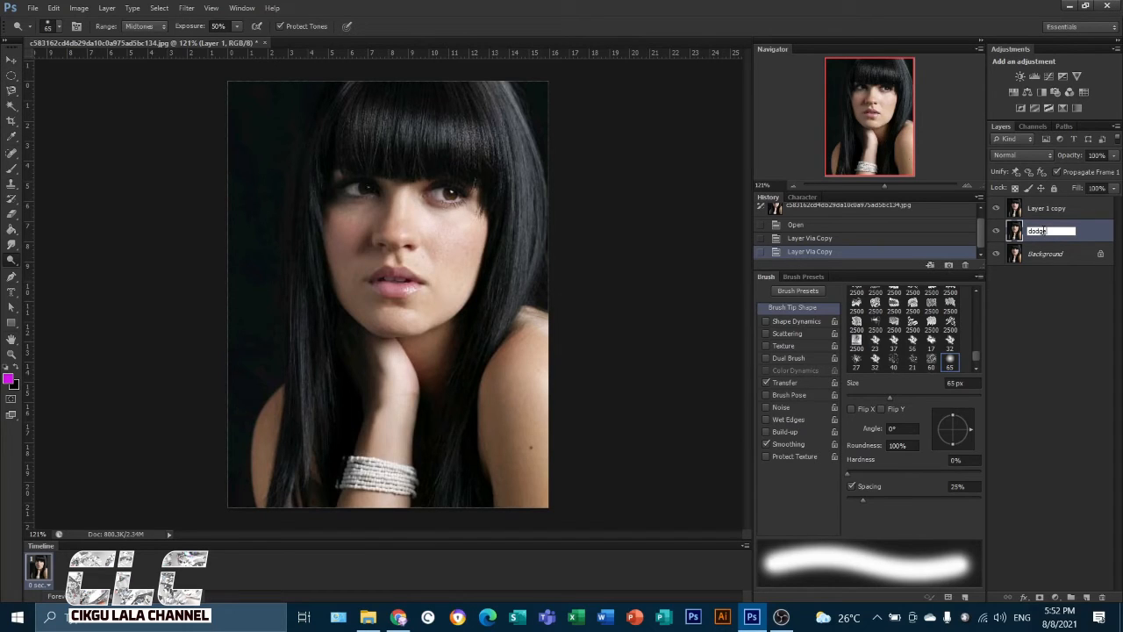
pyautogui.doubleClick(1048, 209)
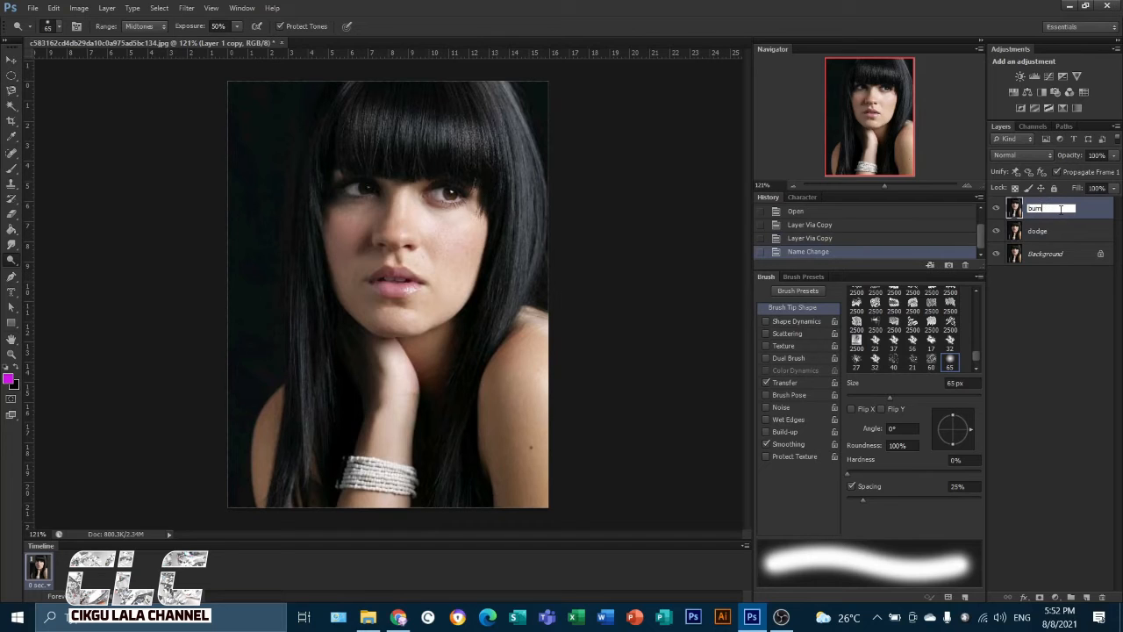
pyautogui.press('Return')
pyautogui.click(1055, 233)
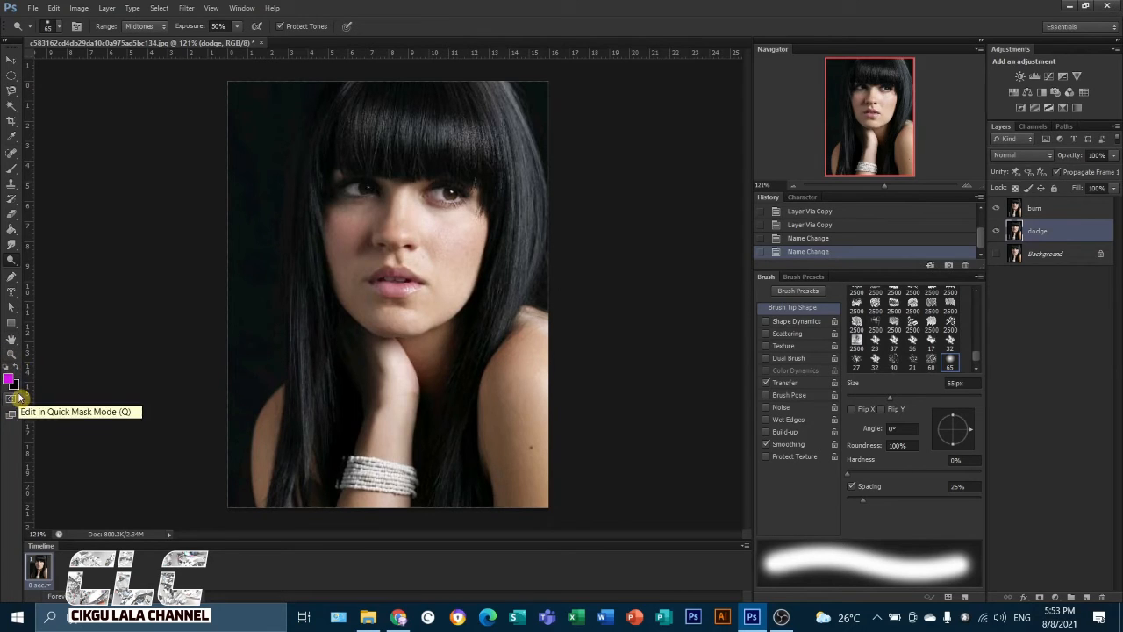
# Set the foreground colour to white with black as background and set the Dodge brush size to 45 px
pyautogui.press('d')
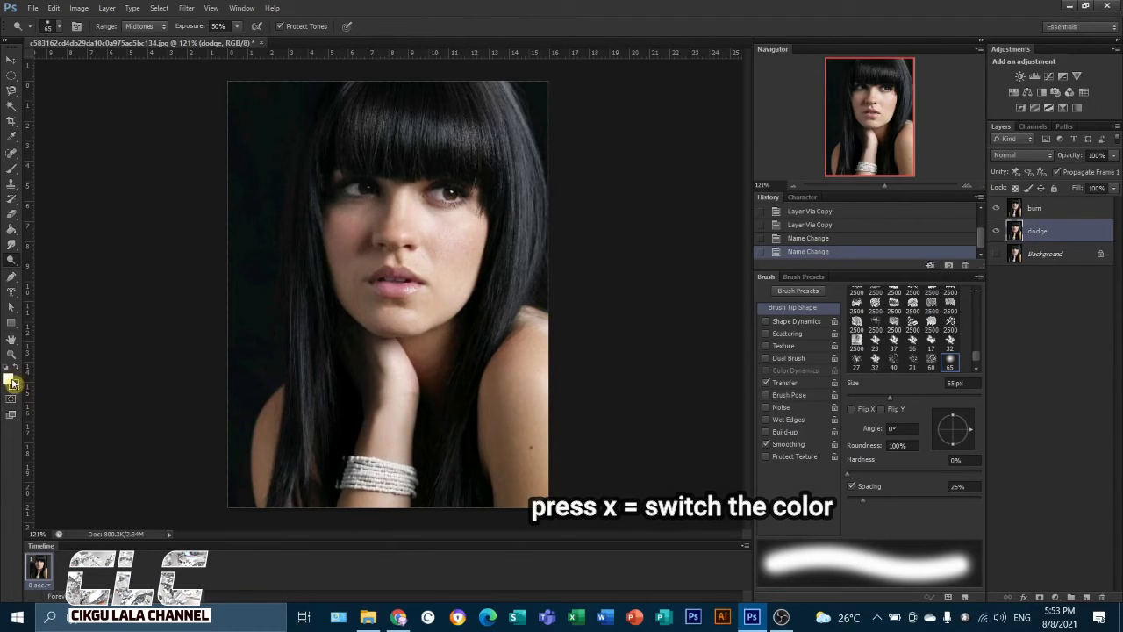
pyautogui.press('x')
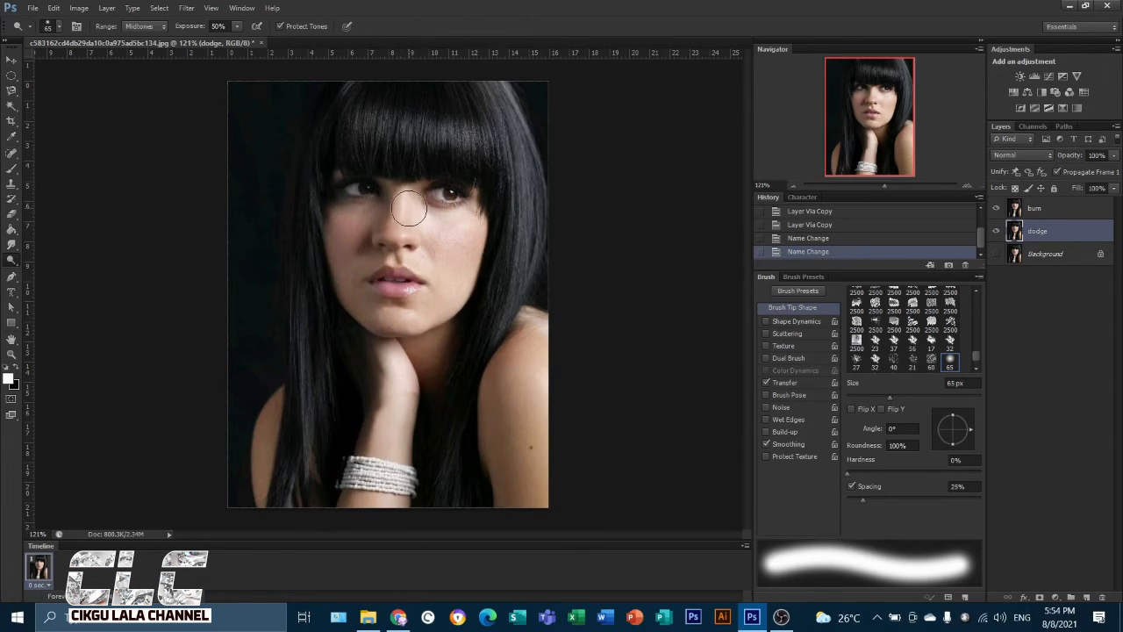
pyautogui.scroll(5, 401, 210)
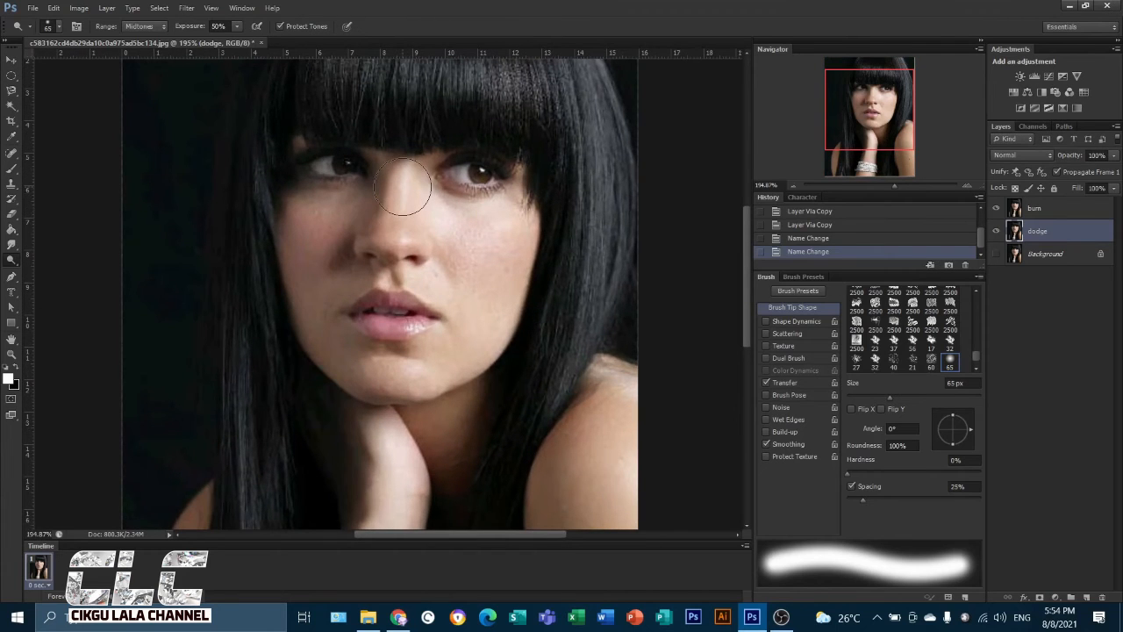
pyautogui.press('[')
pyautogui.press('[')
pyautogui.press('[')
pyautogui.press('[')
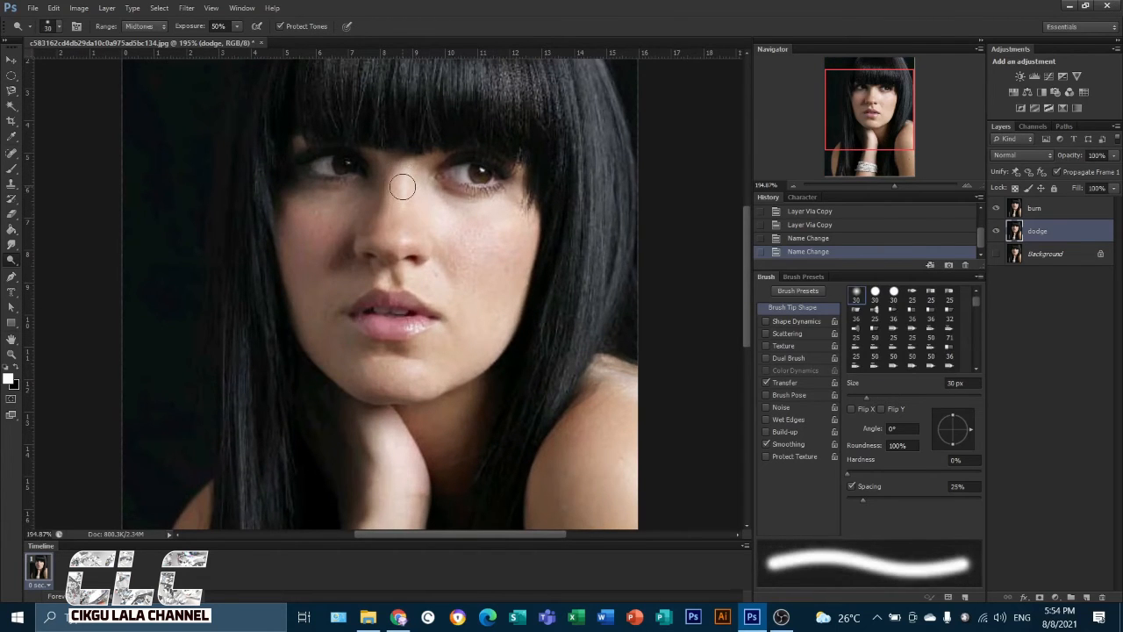
pyautogui.press(']')
pyautogui.press(']')
pyautogui.press(']')
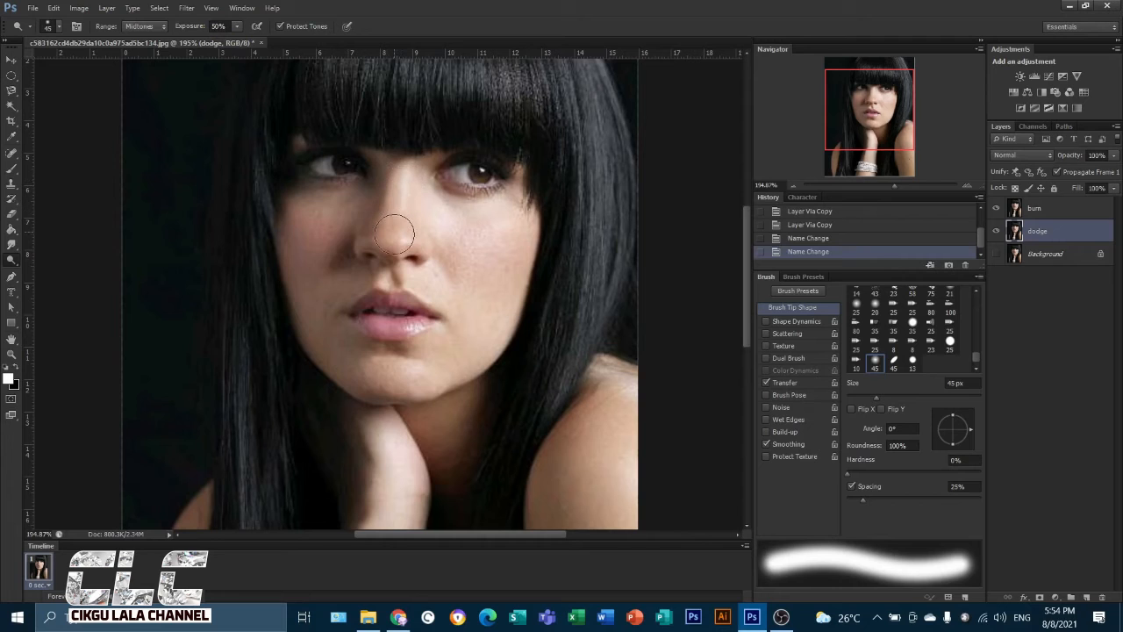
# Dodge along the bridge of the nose on the dodge layer and hide the burn layer
pyautogui.moveTo(399, 189); pyautogui.dragTo(395, 244)
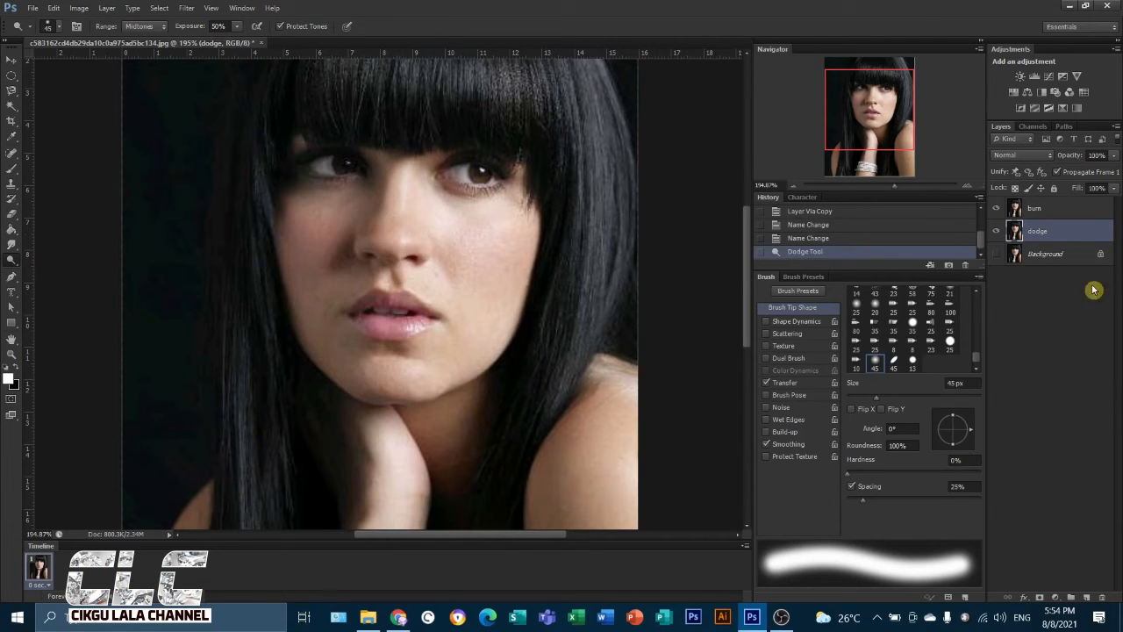
pyautogui.click(996, 210)
pyautogui.moveTo(393, 202); pyautogui.dragTo(389, 238)
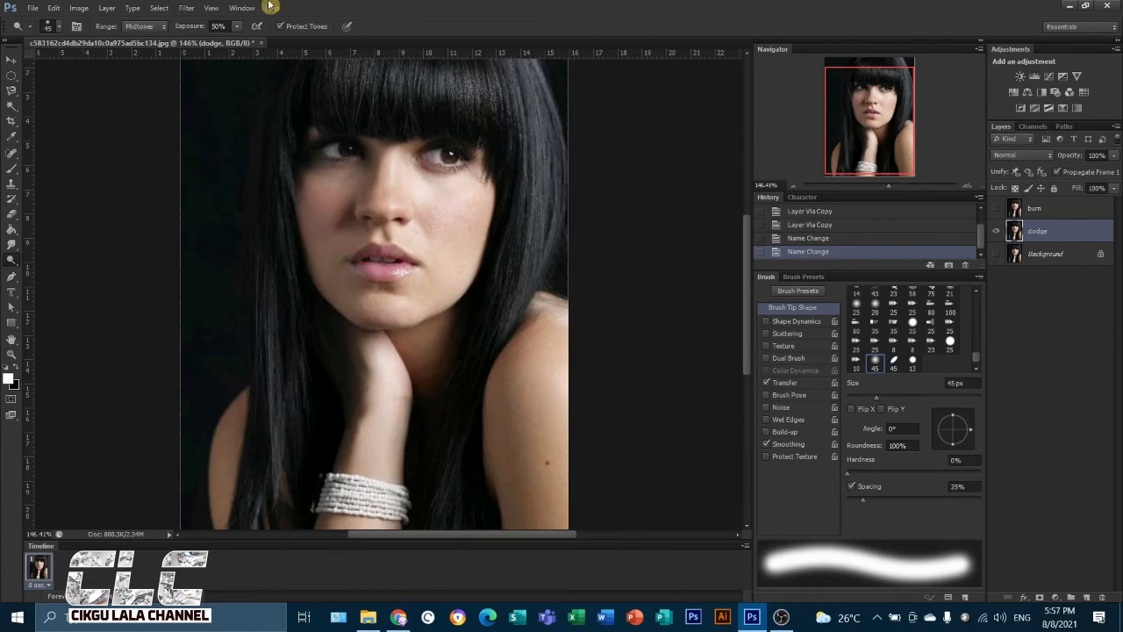
# Dodge down the nose with the range set to Midtones and compare the face before and after the stroke
pyautogui.click(161, 26)
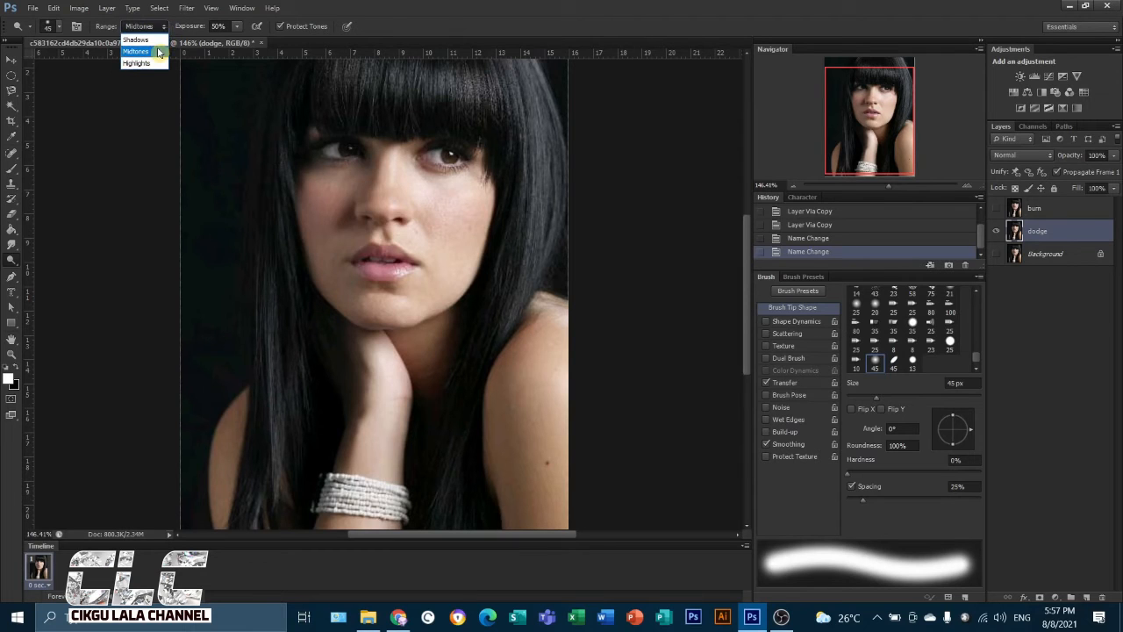
pyautogui.click(136, 51)
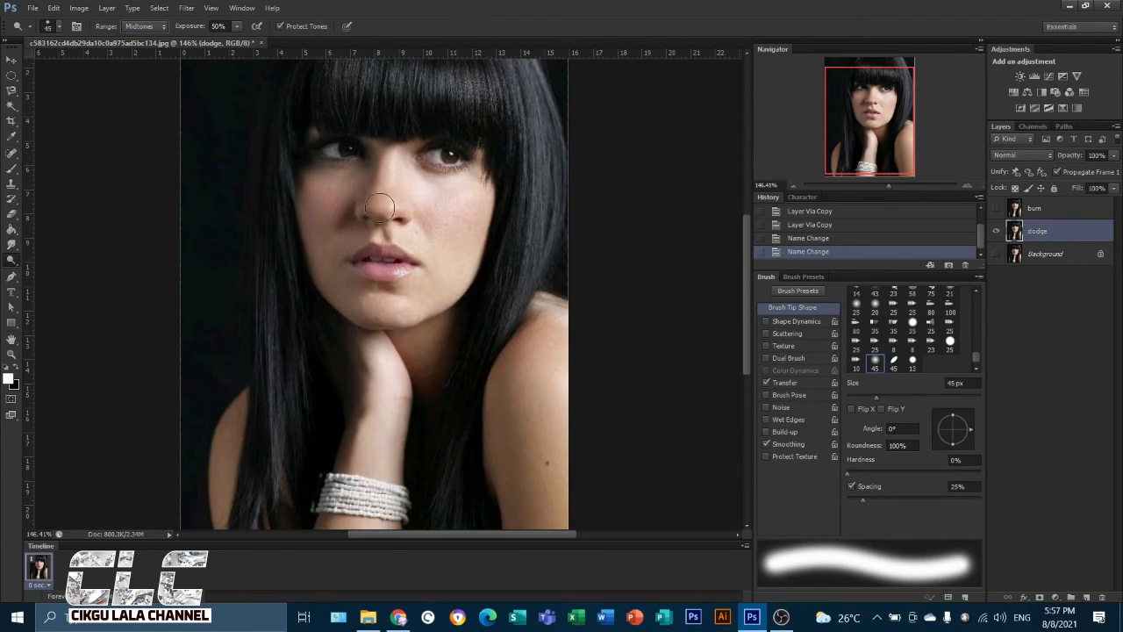
pyautogui.moveTo(392, 159); pyautogui.dragTo(372, 229)
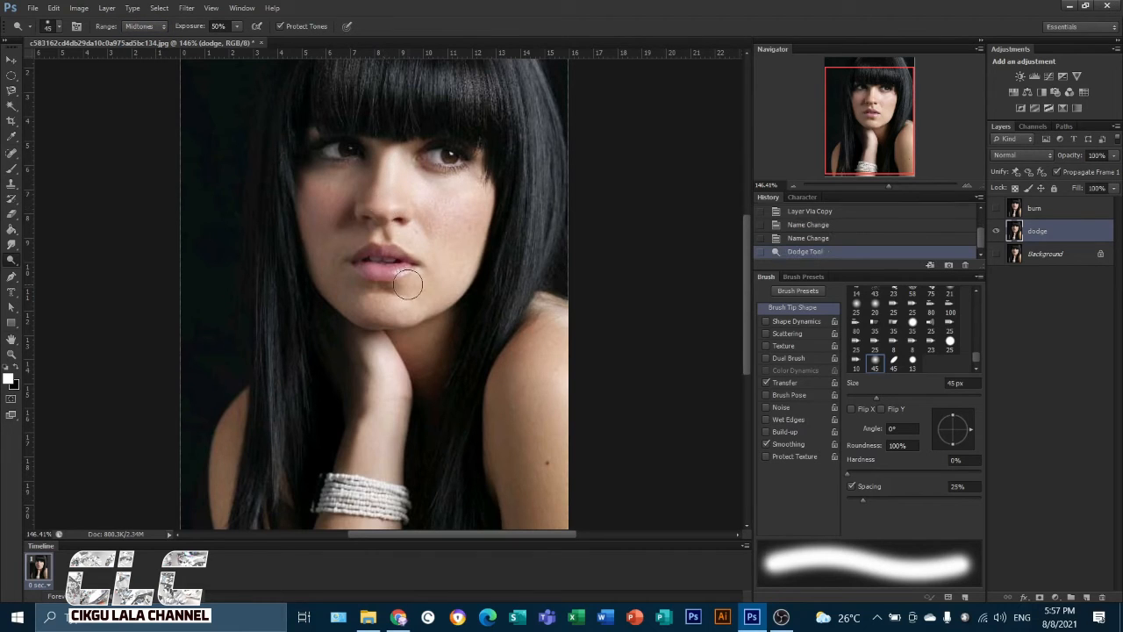
pyautogui.click(796, 240)
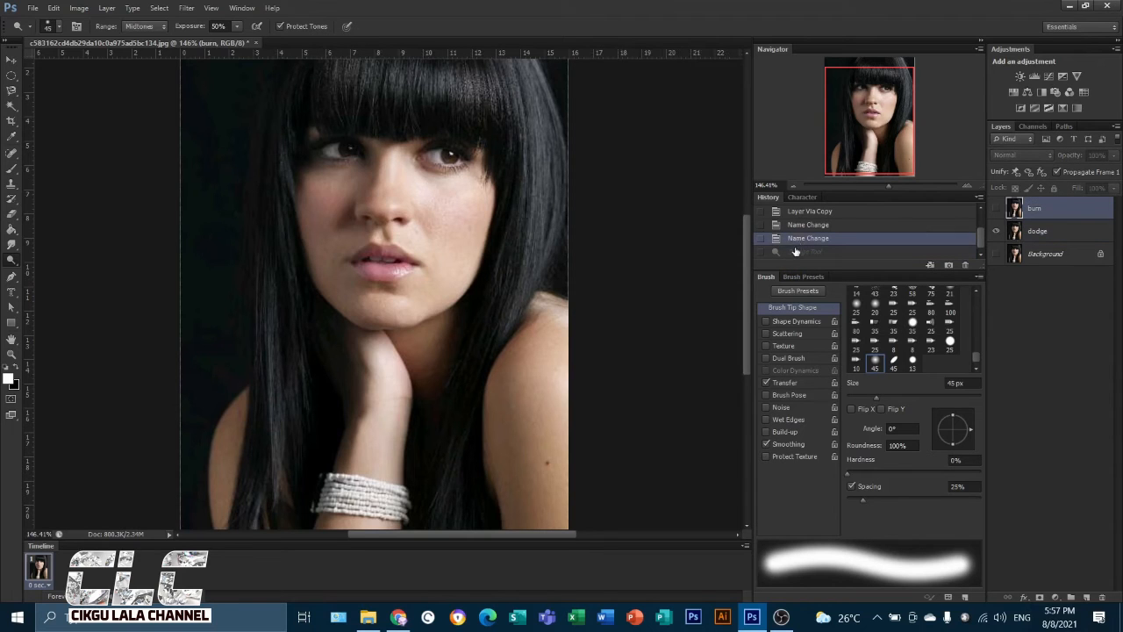
pyautogui.click(796, 253)
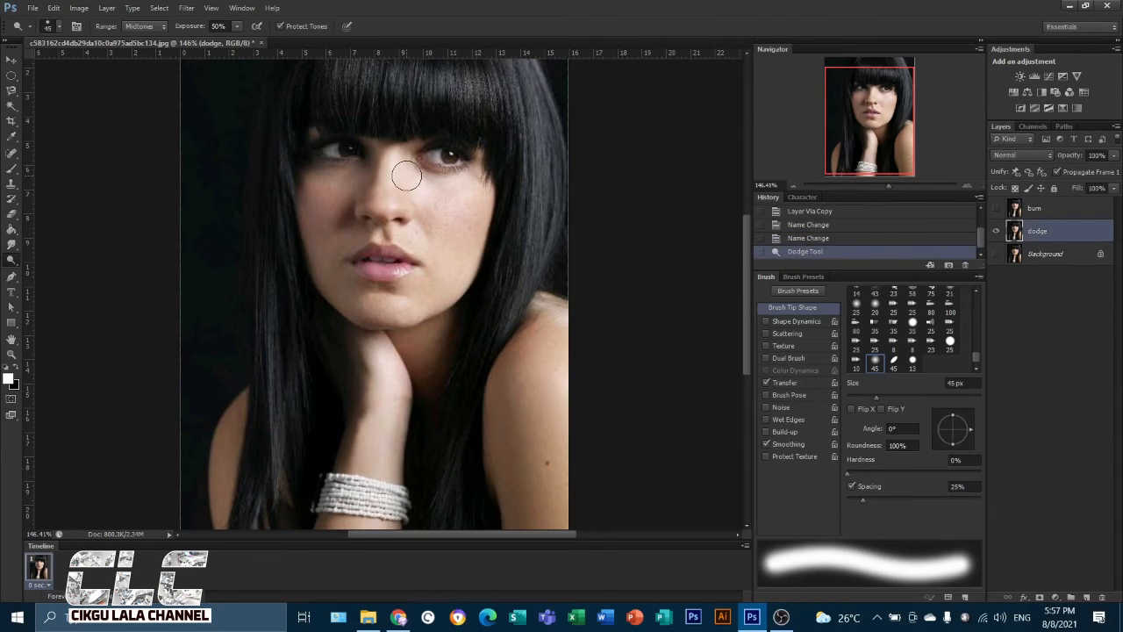
# Dodge the bright cheek down to the chin, the side of the nose, and the raised hand and forearm
pyautogui.moveTo(411, 178); pyautogui.dragTo(468, 185)
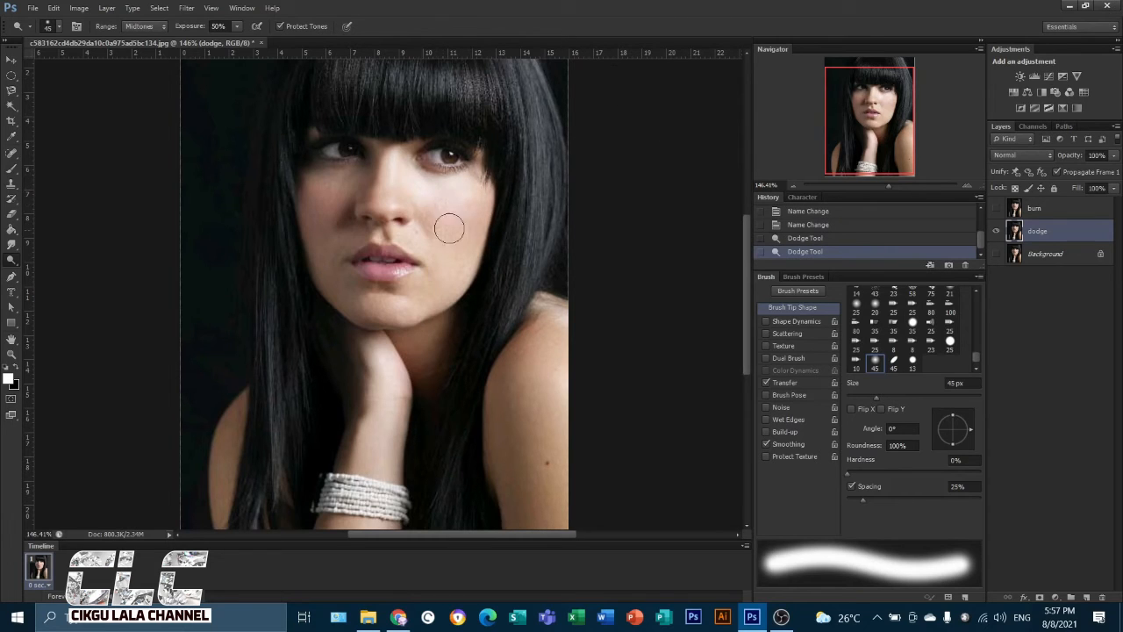
pyautogui.moveTo(423, 196)
pyautogui.mouseDown()
pyautogui.moveTo(473, 202)
pyautogui.moveTo(458, 239)
pyautogui.moveTo(442, 225)
pyautogui.moveTo(470, 226)
pyautogui.moveTo(426, 297)
pyautogui.moveTo(452, 282)
pyautogui.moveTo(403, 305)
pyautogui.moveTo(439, 279)
pyautogui.moveTo(405, 292)
pyautogui.moveTo(417, 287)
pyautogui.moveTo(385, 314)
pyautogui.moveTo(421, 308)
pyautogui.mouseUp()
pyautogui.moveTo(409, 234)
pyautogui.mouseDown()
pyautogui.moveTo(439, 237)
pyautogui.moveTo(431, 222)
pyautogui.moveTo(450, 214)
pyautogui.moveTo(393, 209)
pyautogui.mouseUp()
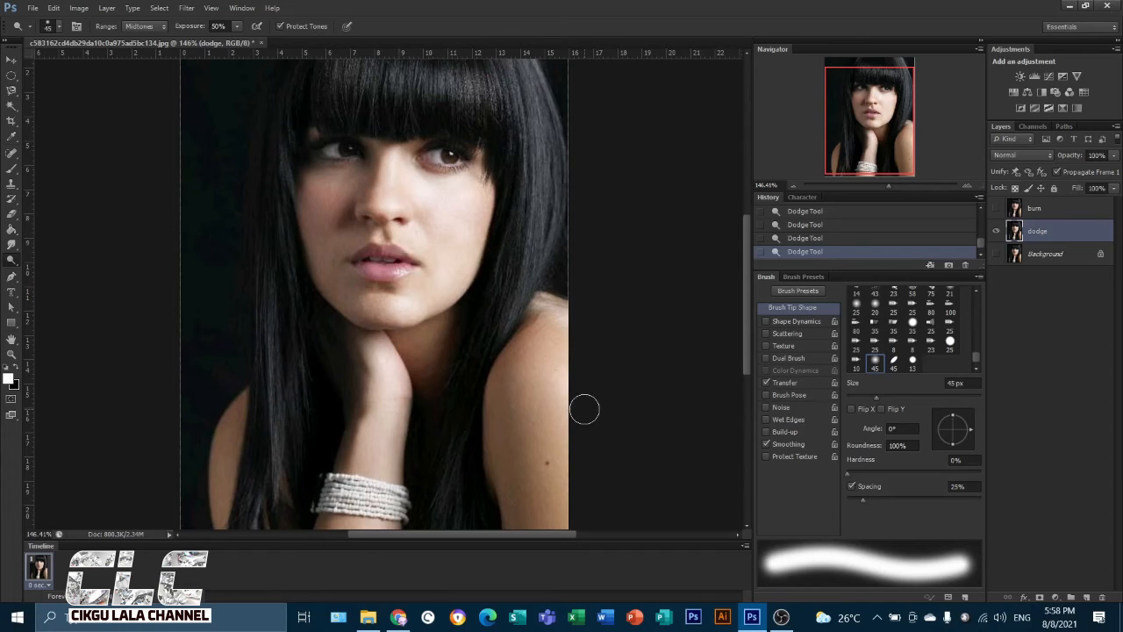
pyautogui.moveTo(381, 351)
pyautogui.mouseDown()
pyautogui.moveTo(389, 430)
pyautogui.moveTo(377, 474)
pyautogui.moveTo(381, 439)
pyautogui.mouseUp()
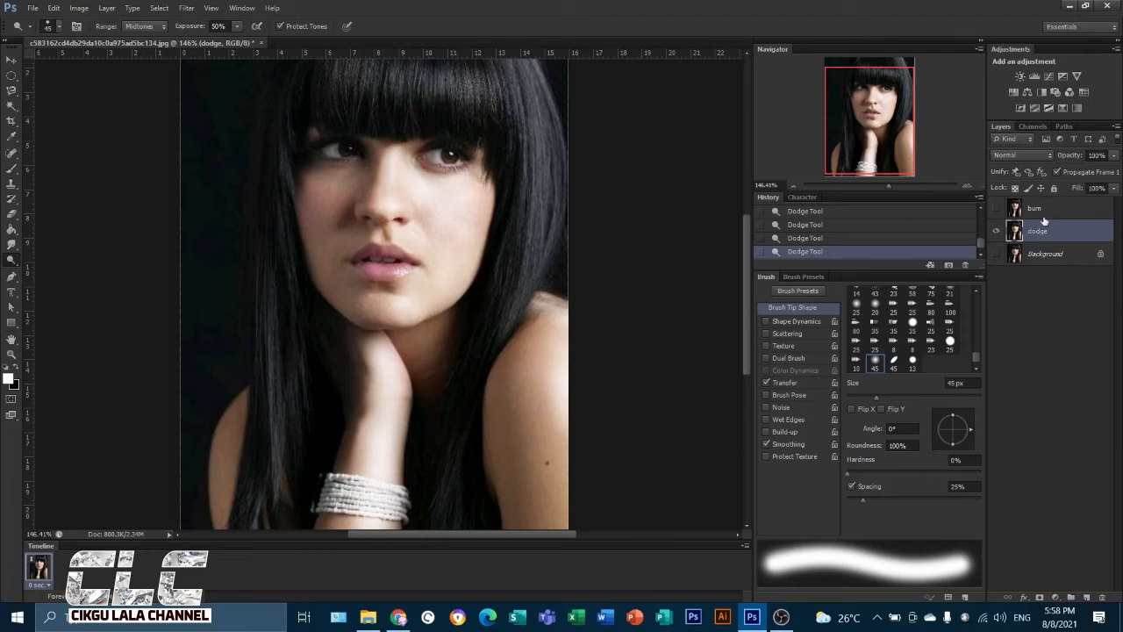
# Hide the dodge layer, show the burn layer in its place, and choose the Burn tool
pyautogui.click(997, 233)
pyautogui.click(997, 210)
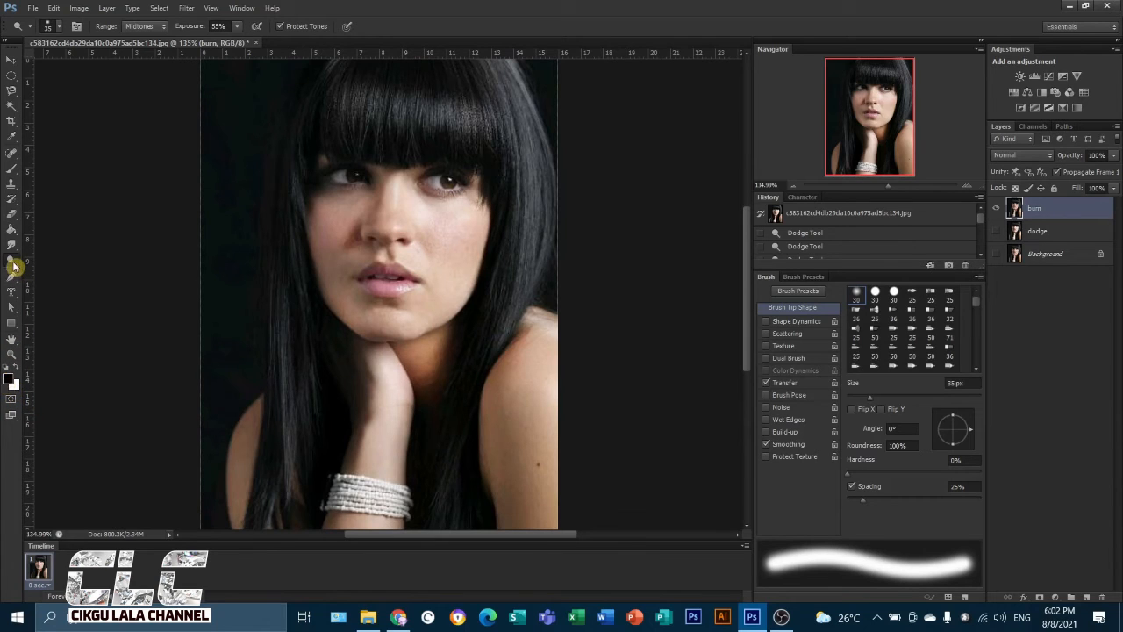
pyautogui.moveTo(13, 262); pyautogui.dragTo(17, 269)
pyautogui.click(53, 271)
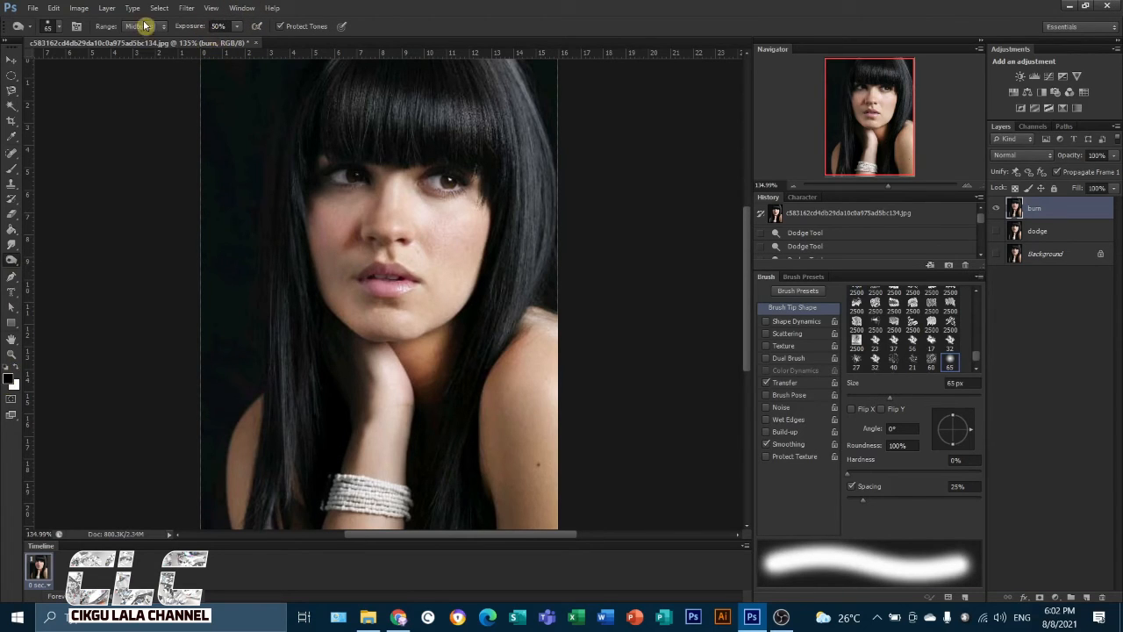
# Burn the shadowed cheek below the eye and beside the nose, stepping back one stroke and darkening down the face edge
pyautogui.click(349, 208)
pyautogui.click(351, 204)
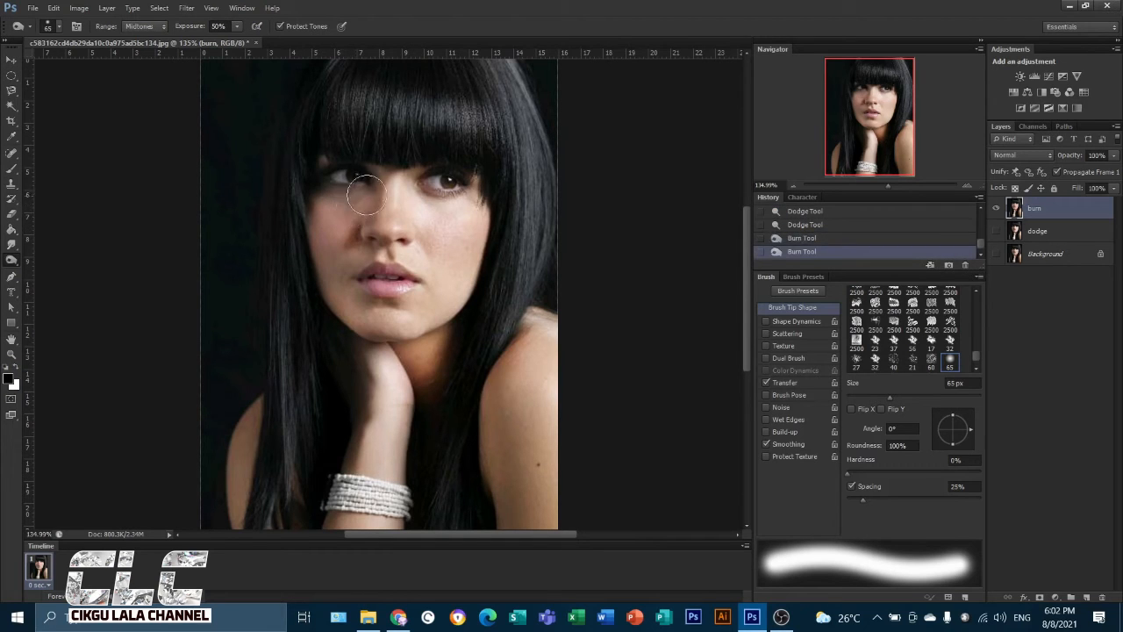
pyautogui.click(332, 205)
pyautogui.click(336, 208)
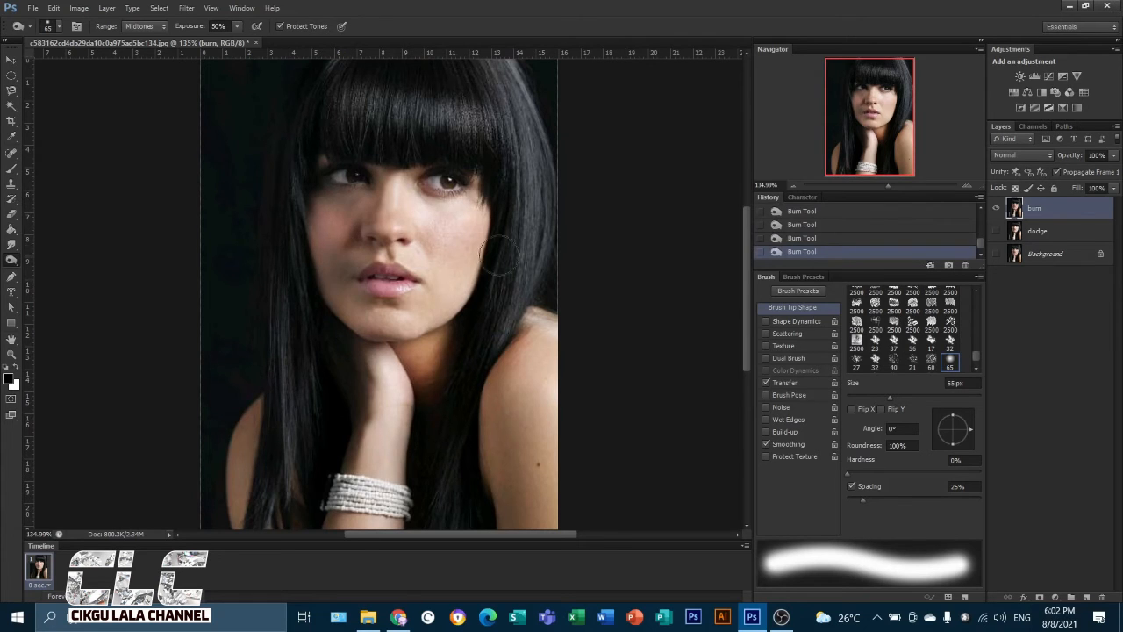
pyautogui.click(793, 240)
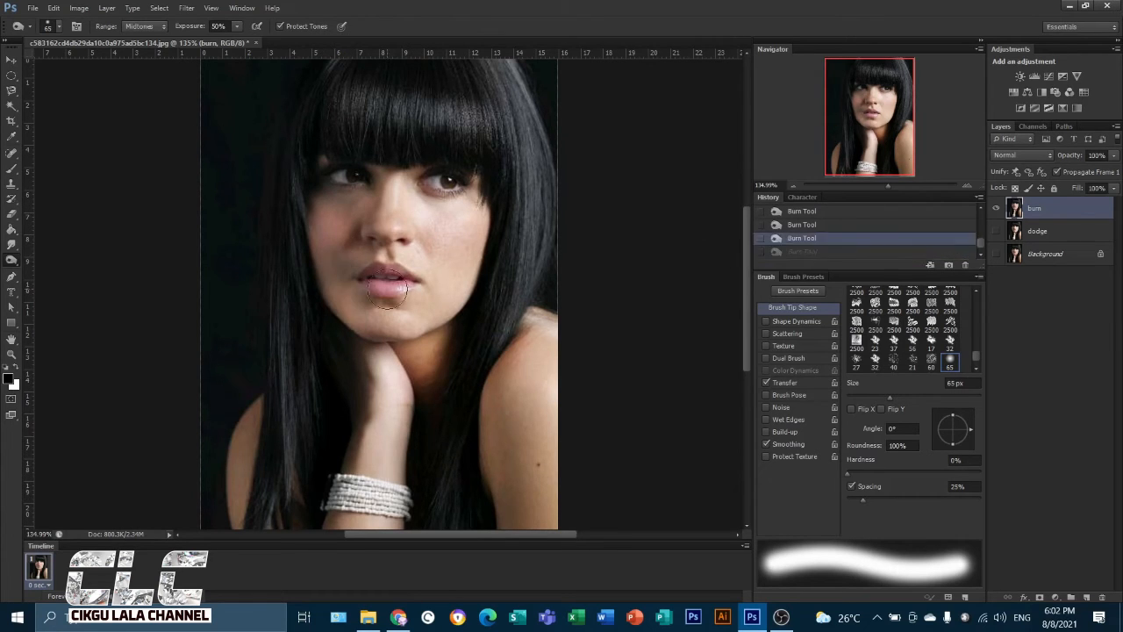
pyautogui.click(348, 248)
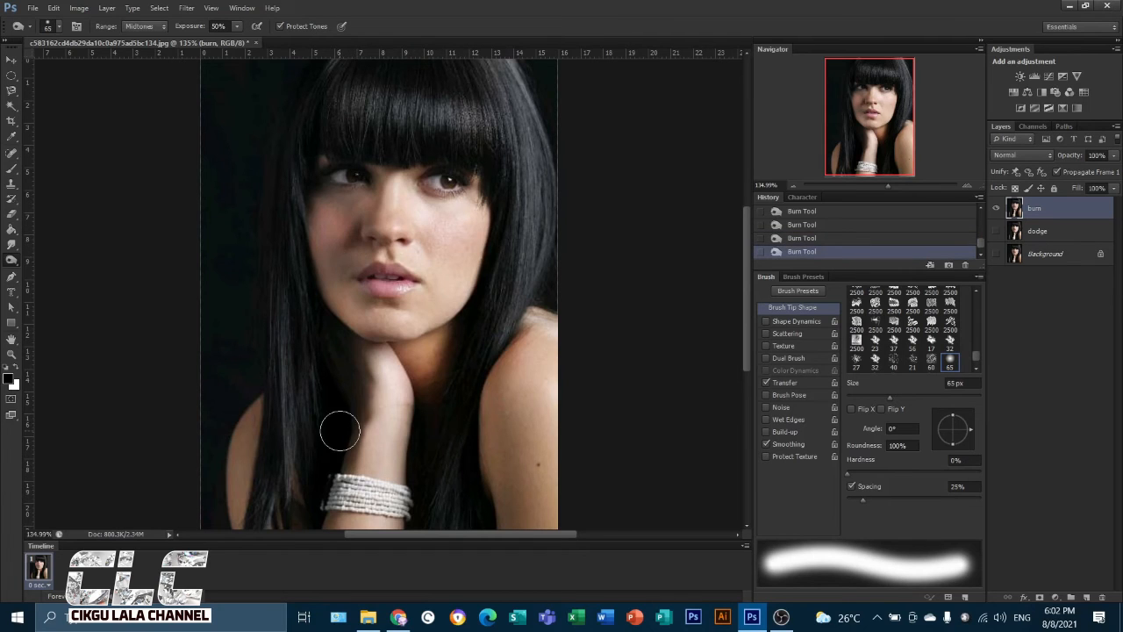
pyautogui.moveTo(343, 213); pyautogui.dragTo(322, 265)
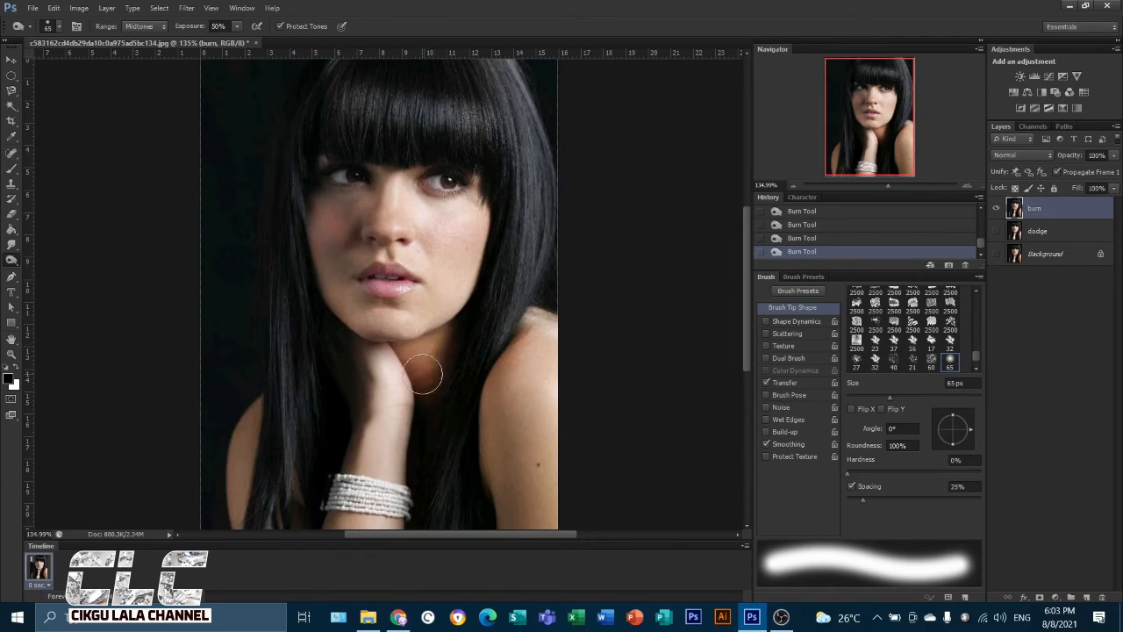
# Burn the inner edges of the shoulder and both upper arms, stepping back one stroke along the way
pyautogui.moveTo(508, 356)
pyautogui.mouseDown()
pyautogui.moveTo(488, 423)
pyautogui.moveTo(506, 540)
pyautogui.mouseUp()
pyautogui.moveTo(532, 340); pyautogui.dragTo(520, 353)
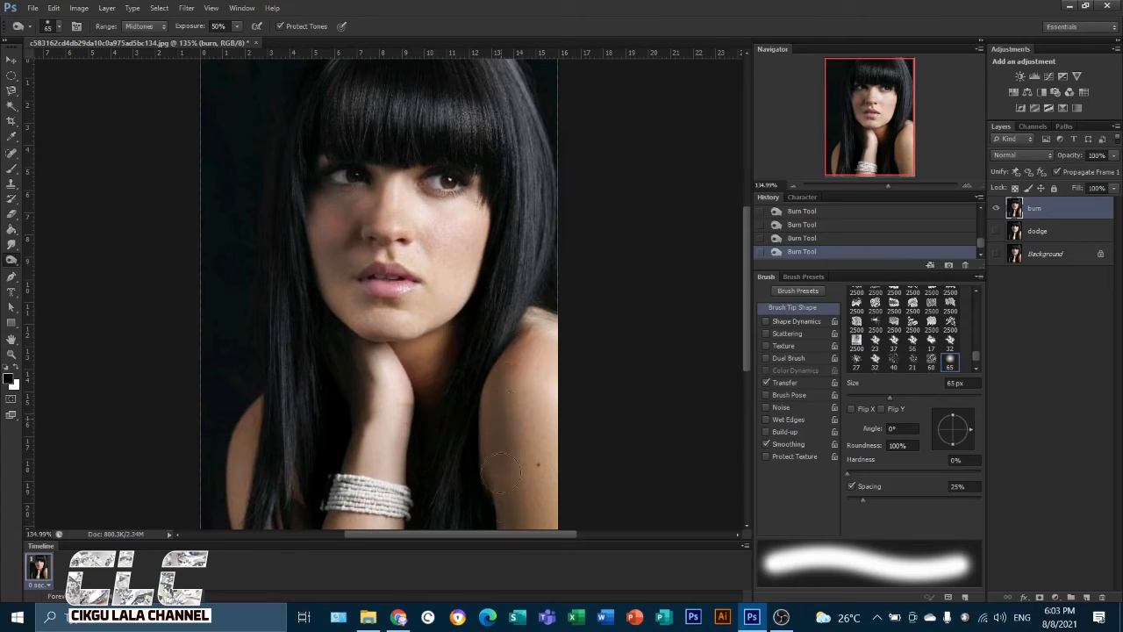
pyautogui.click(798, 239)
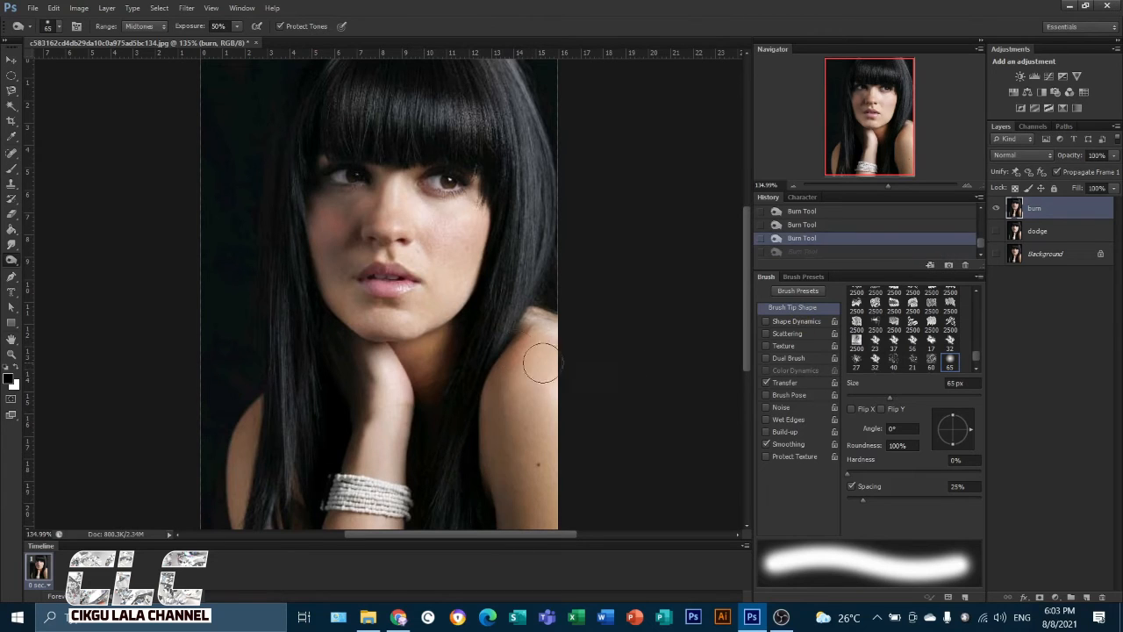
pyautogui.moveTo(509, 340); pyautogui.dragTo(480, 438)
pyautogui.moveTo(251, 444)
pyautogui.mouseDown()
pyautogui.moveTo(243, 517)
pyautogui.moveTo(245, 444)
pyautogui.mouseUp()
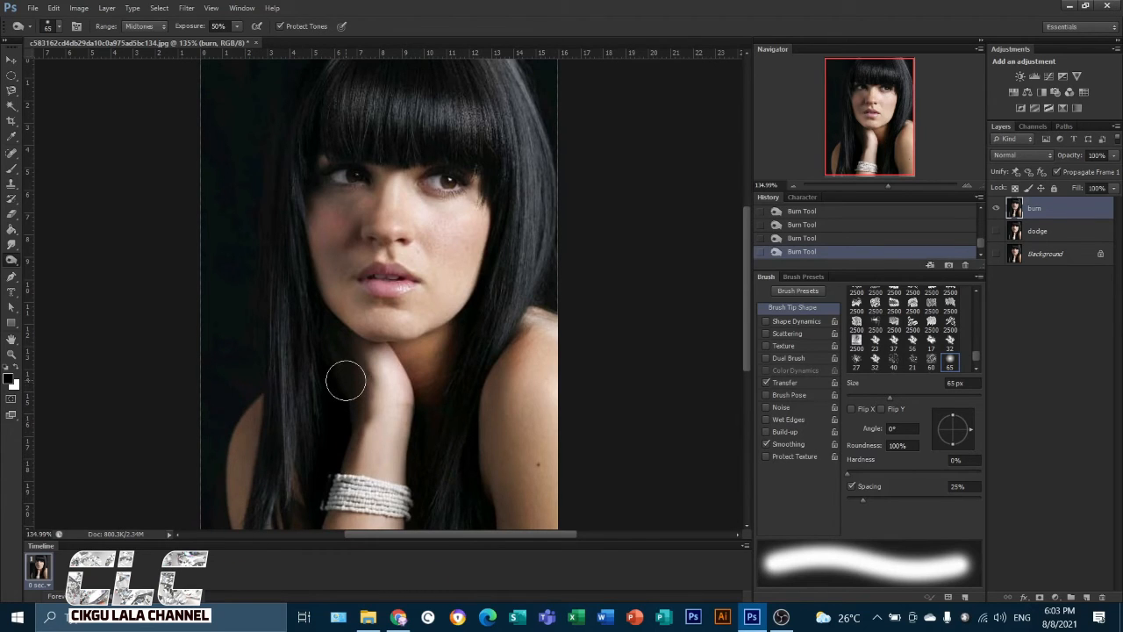
# Reduce the Burn brush to 30 px and sample the lower lip's pink cd8f98 as the foreground colour
pyautogui.press(']')
pyautogui.press('[')
pyautogui.press('[')
pyautogui.press('[')
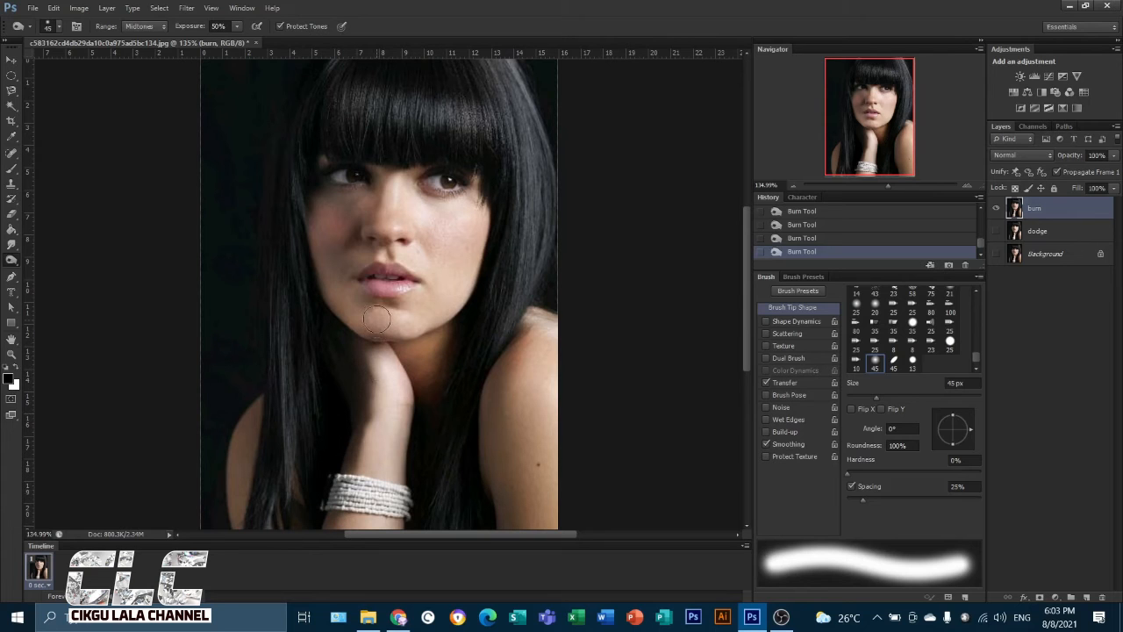
pyautogui.press('[')
pyautogui.press('[')
pyautogui.press('[')
pyautogui.scroll(3, 390, 255)
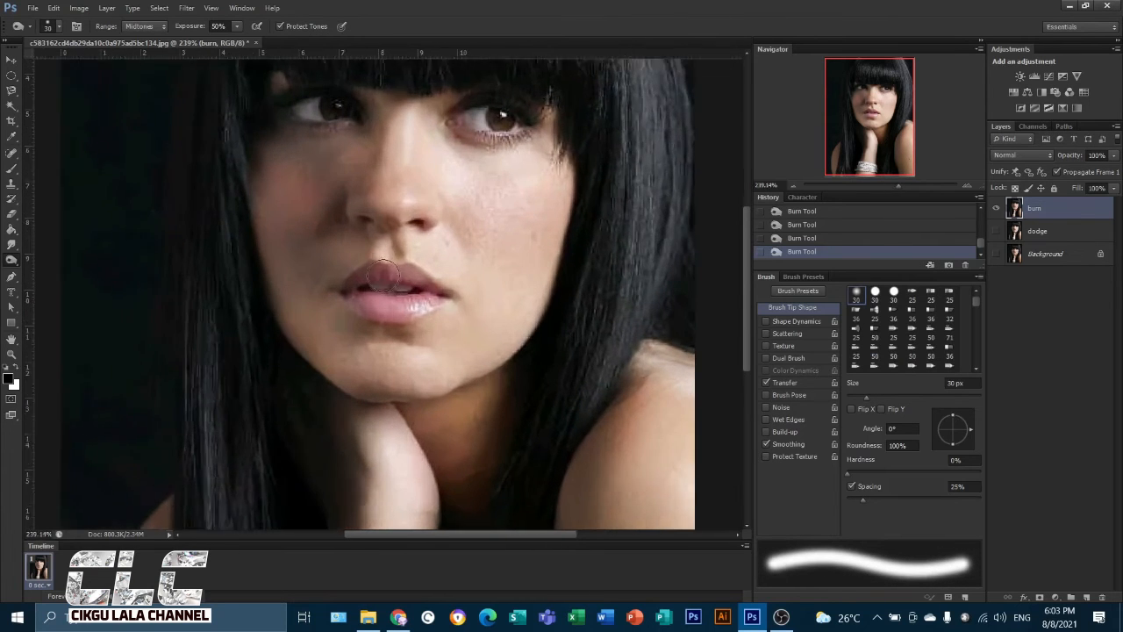
pyautogui.click(11, 379)
pyautogui.click(393, 306)
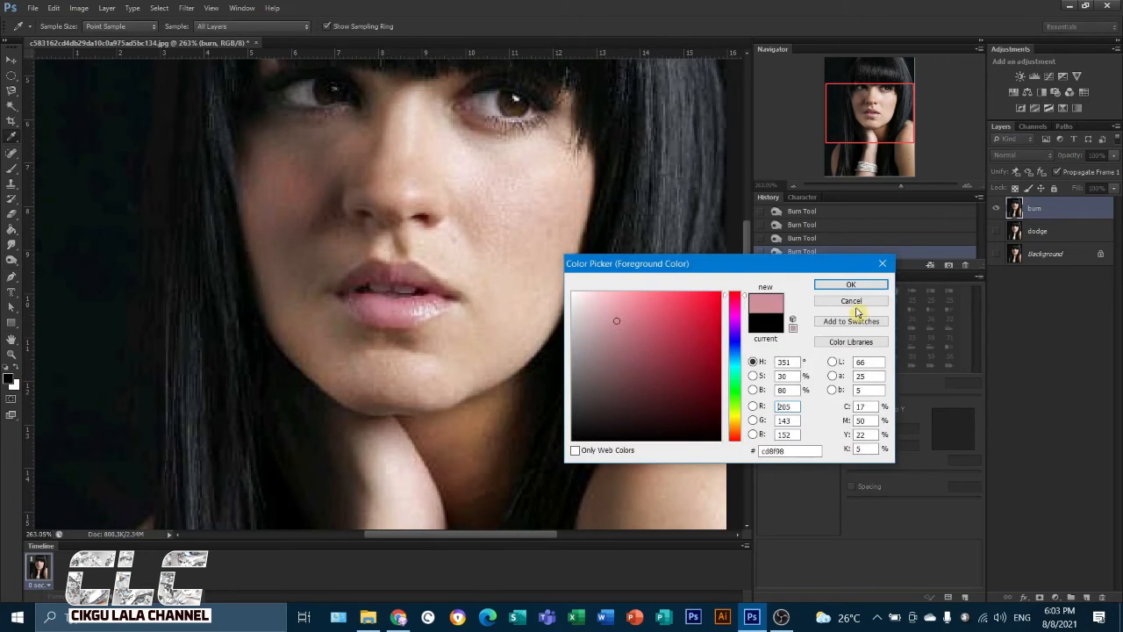
pyautogui.click(850, 285)
# Burn the lower and upper lips with a smaller brush of 20 to 25 px
pyautogui.press('[')
pyautogui.press('[')
pyautogui.press('[')
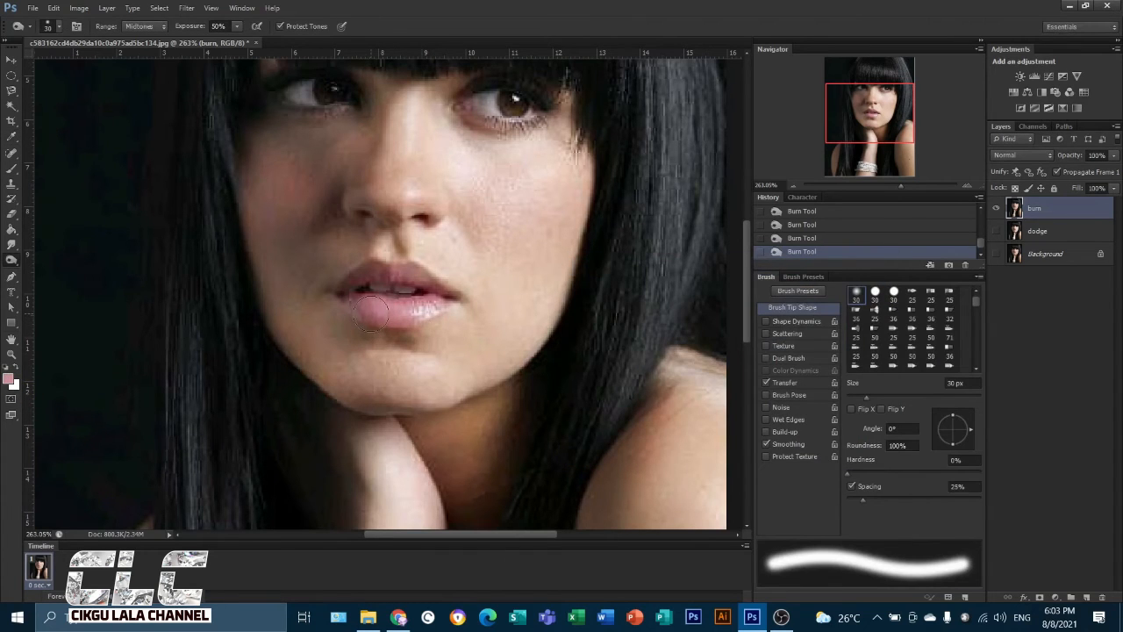
pyautogui.moveTo(351, 301); pyautogui.dragTo(376, 315)
pyautogui.press(']')
pyautogui.press(']')
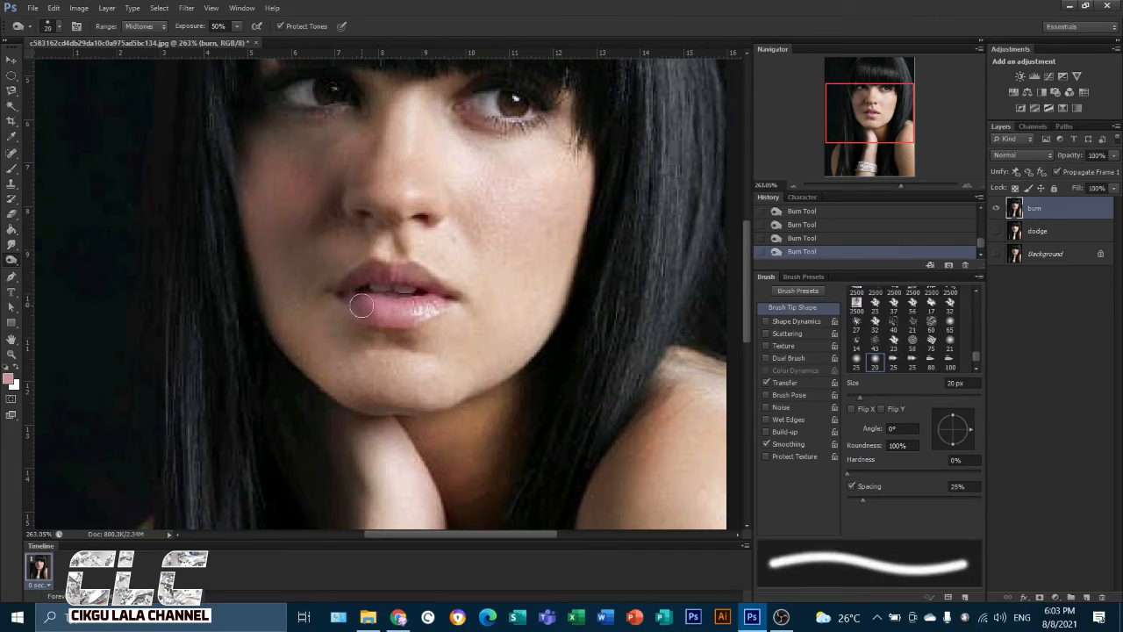
pyautogui.moveTo(372, 309)
pyautogui.mouseDown()
pyautogui.moveTo(367, 317)
pyautogui.moveTo(393, 314)
pyautogui.moveTo(364, 275)
pyautogui.moveTo(415, 271)
pyautogui.mouseUp()
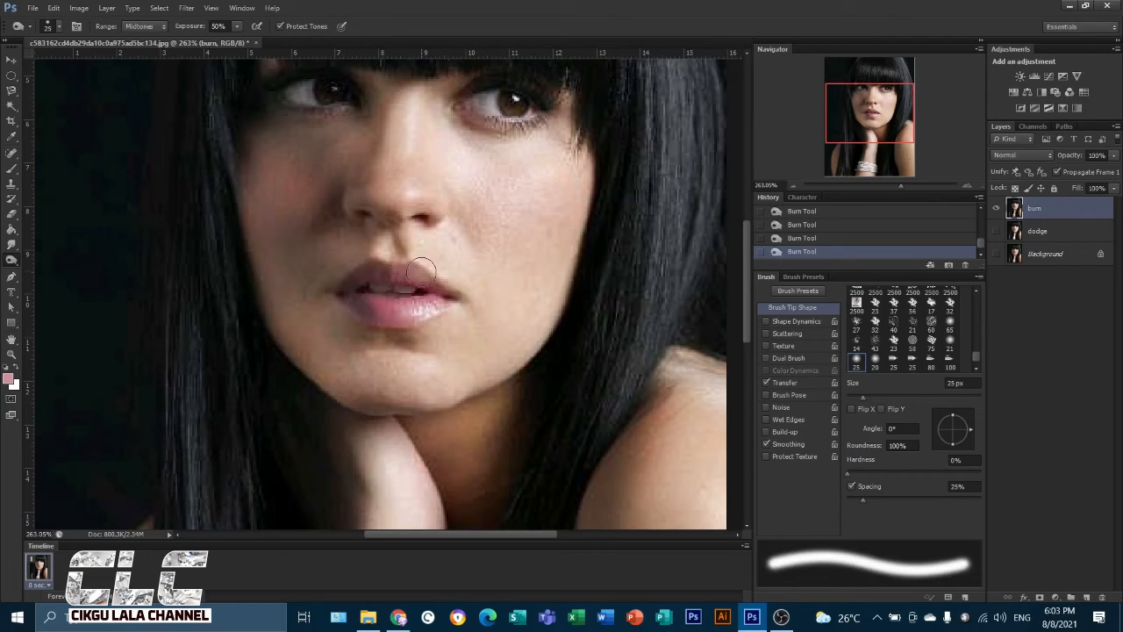
# Burn along the lower lip with the 25 px brush
pyautogui.moveTo(370, 302)
pyautogui.mouseDown()
pyautogui.moveTo(396, 320)
pyautogui.moveTo(373, 318)
pyautogui.moveTo(439, 319)
pyautogui.mouseUp()
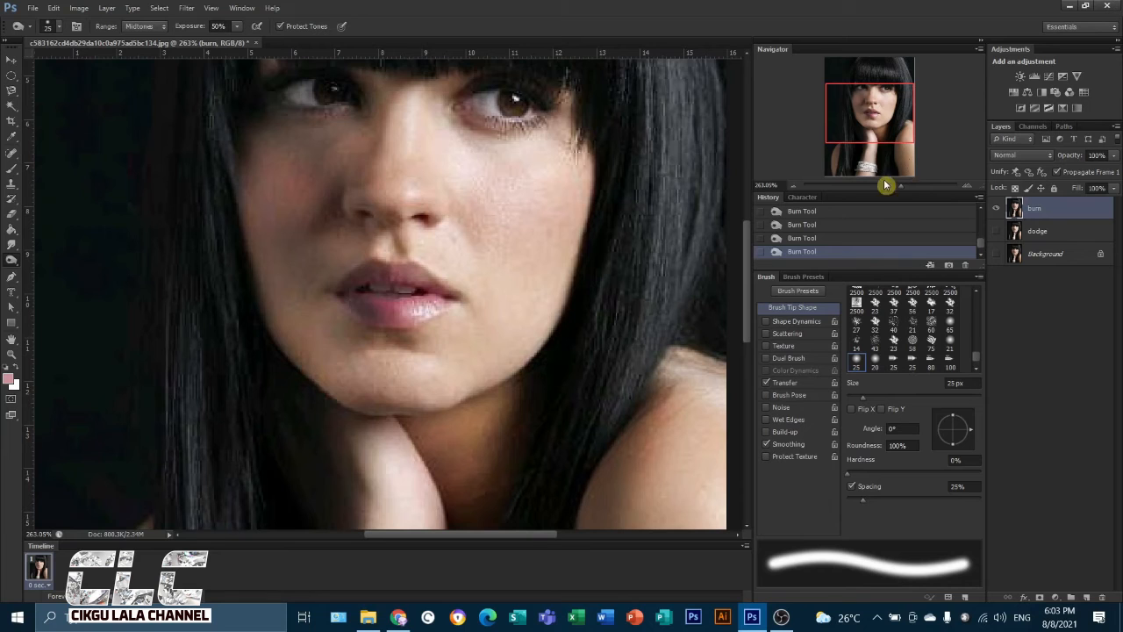
pyautogui.moveTo(899, 186); pyautogui.dragTo(885, 195)
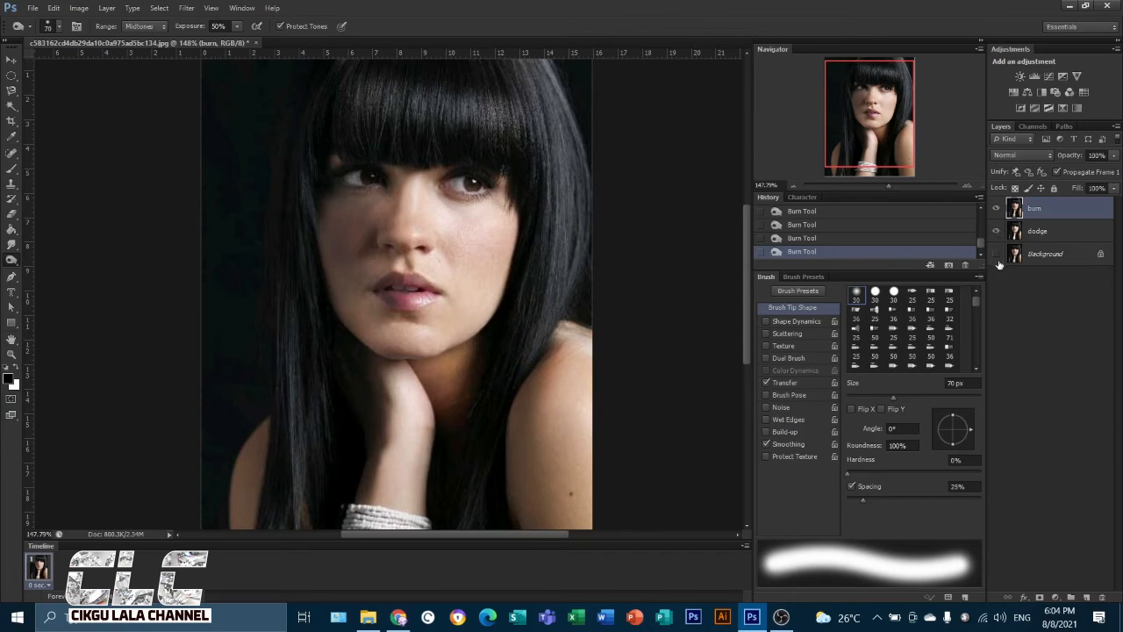
pyautogui.moveTo(888, 187)
pyautogui.mouseDown()
pyautogui.moveTo(877, 184)
pyautogui.moveTo(888, 182)
pyautogui.mouseUp()
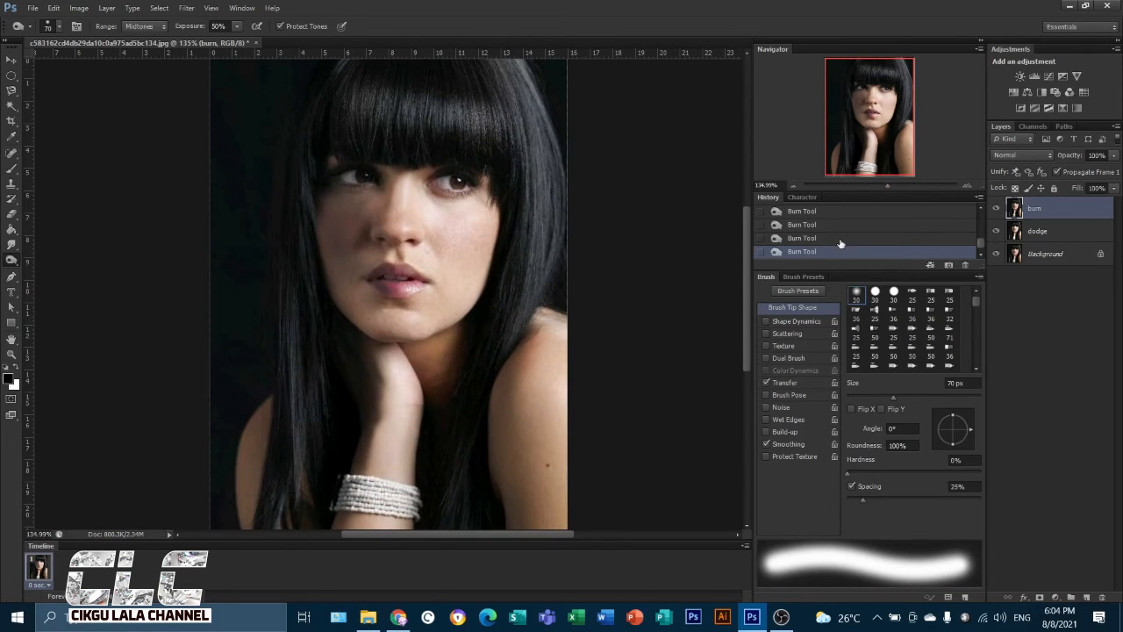
# Step back through the latest Burn strokes in the history and revert the burn layer to an earlier stroke
pyautogui.click(801, 224)
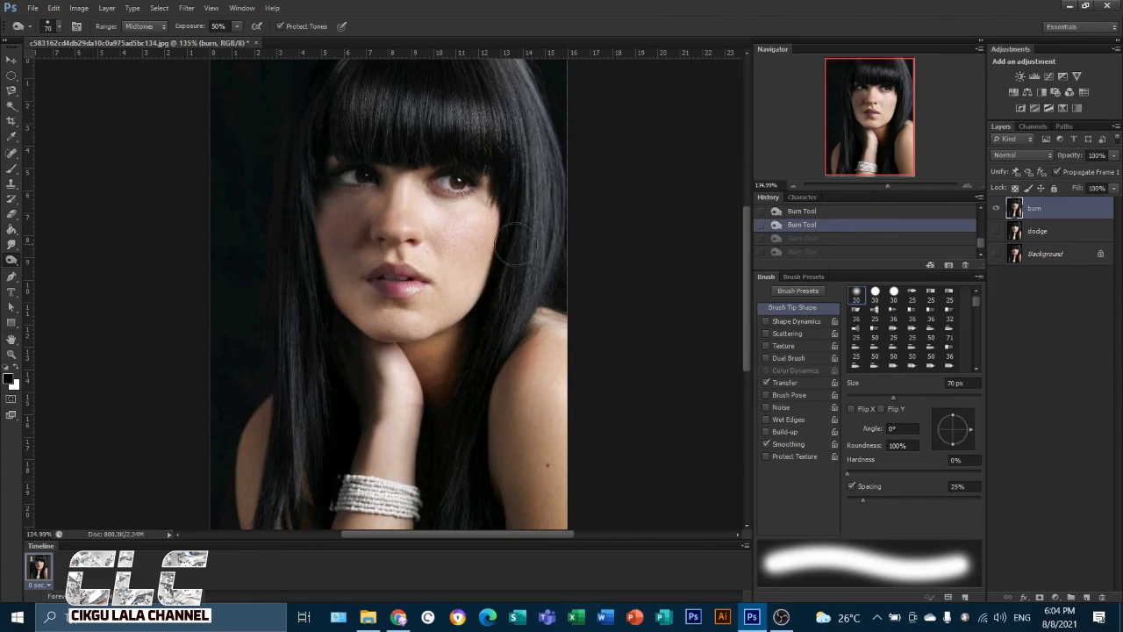
pyautogui.scroll(3, 807, 226)
pyautogui.click(799, 228)
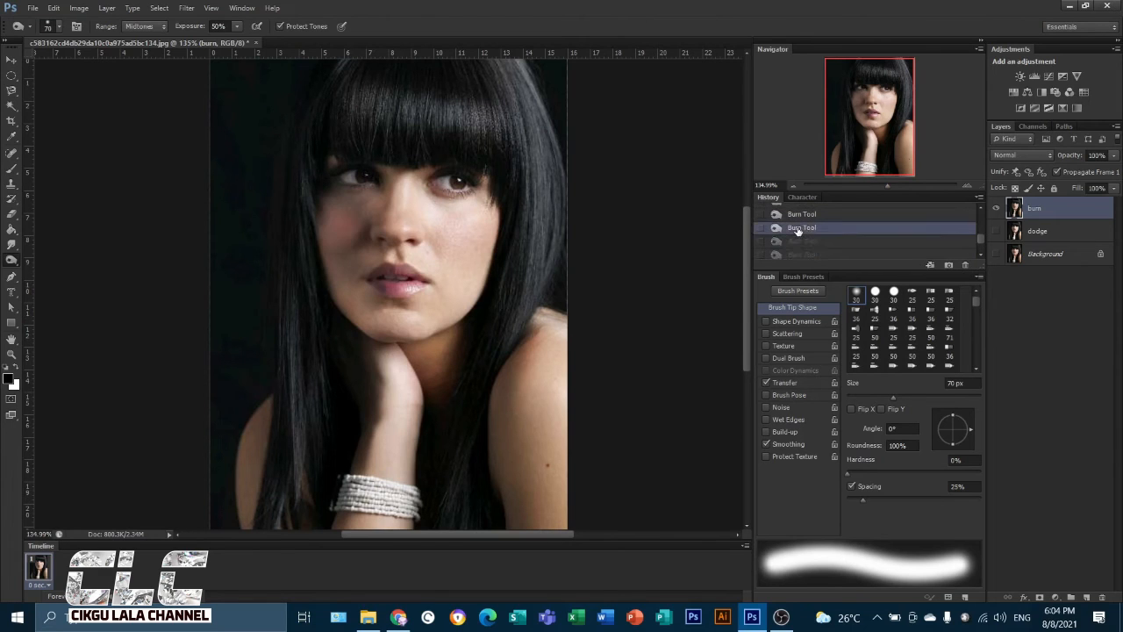
pyautogui.click(798, 242)
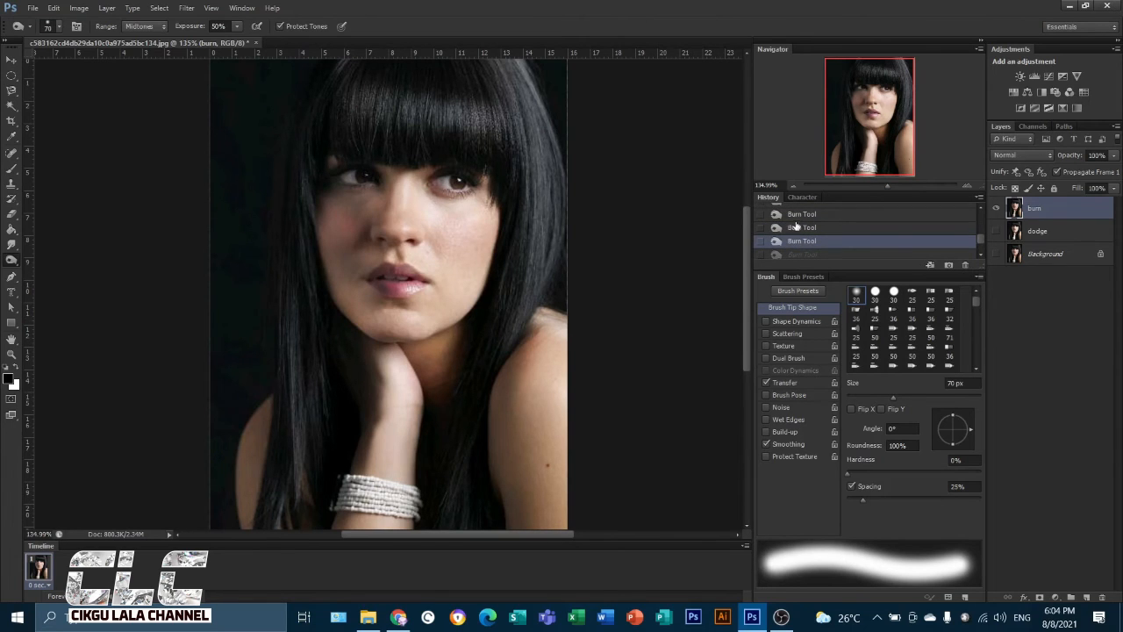
pyautogui.click(796, 218)
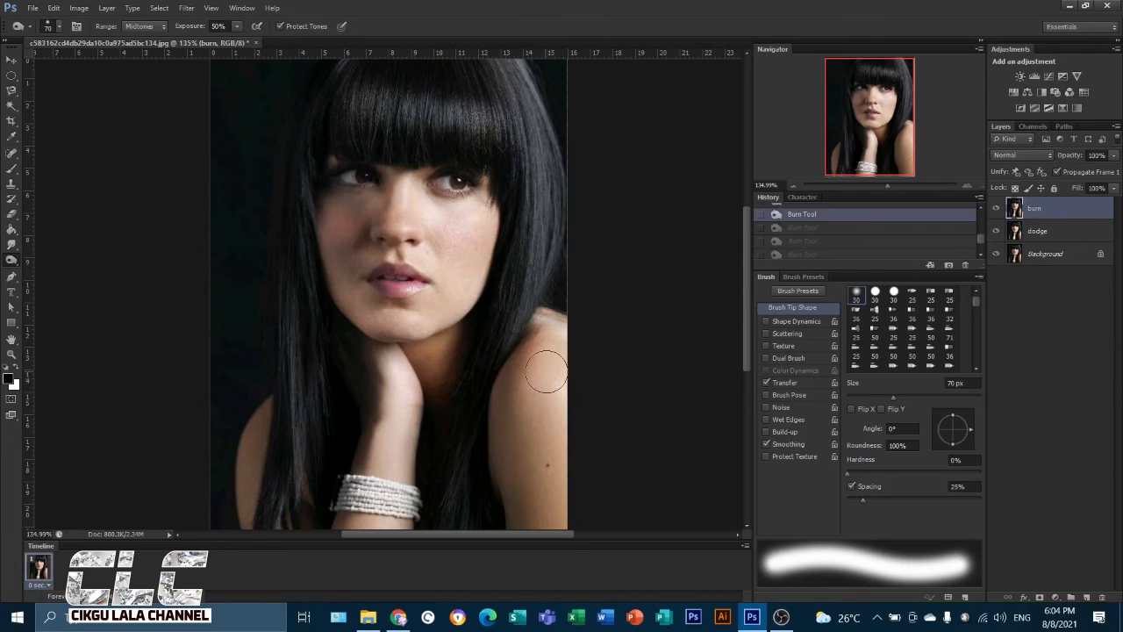
pyautogui.scroll(-3, 546, 373)
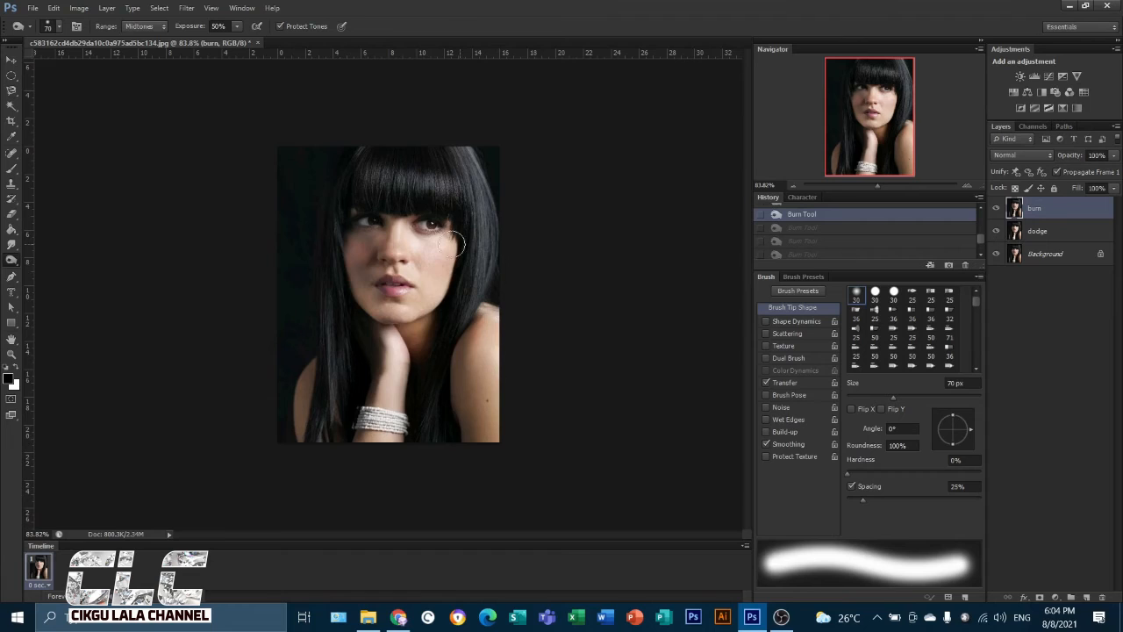
# Toggle the burn layer's visibility several times to compare the portrait before and after burning
pyautogui.click(997, 211)
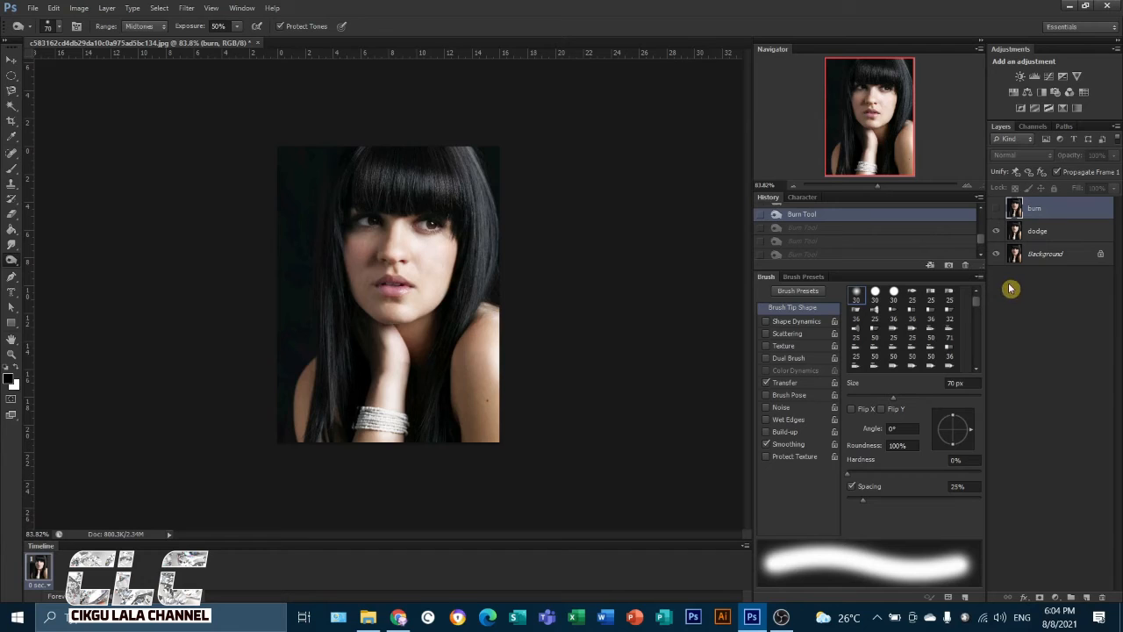
pyautogui.click(997, 211)
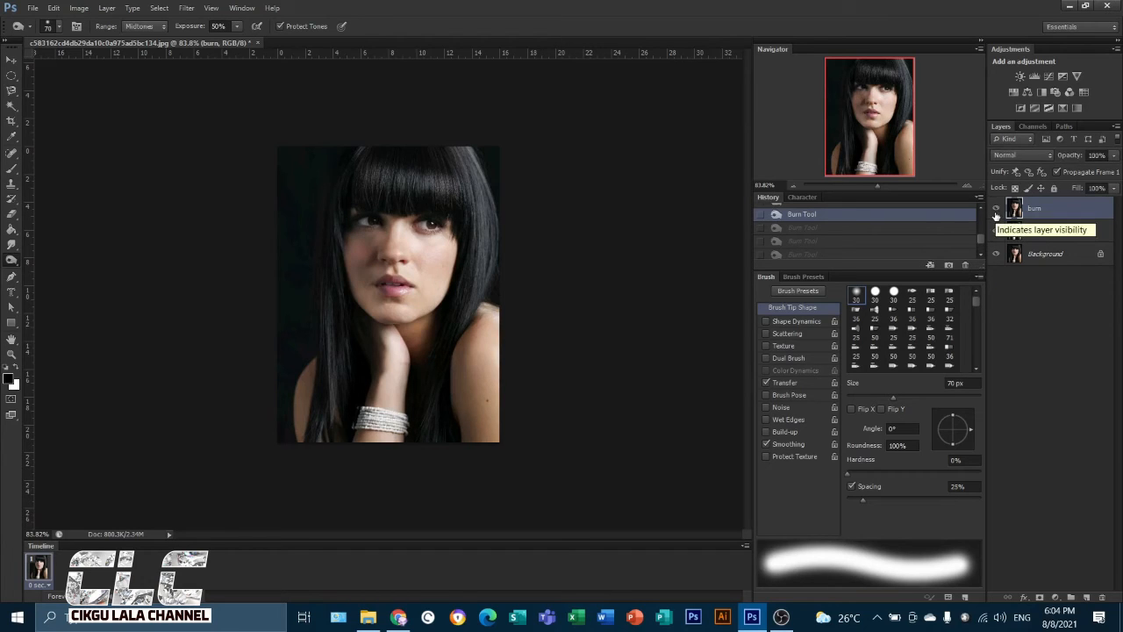
pyautogui.click(997, 210)
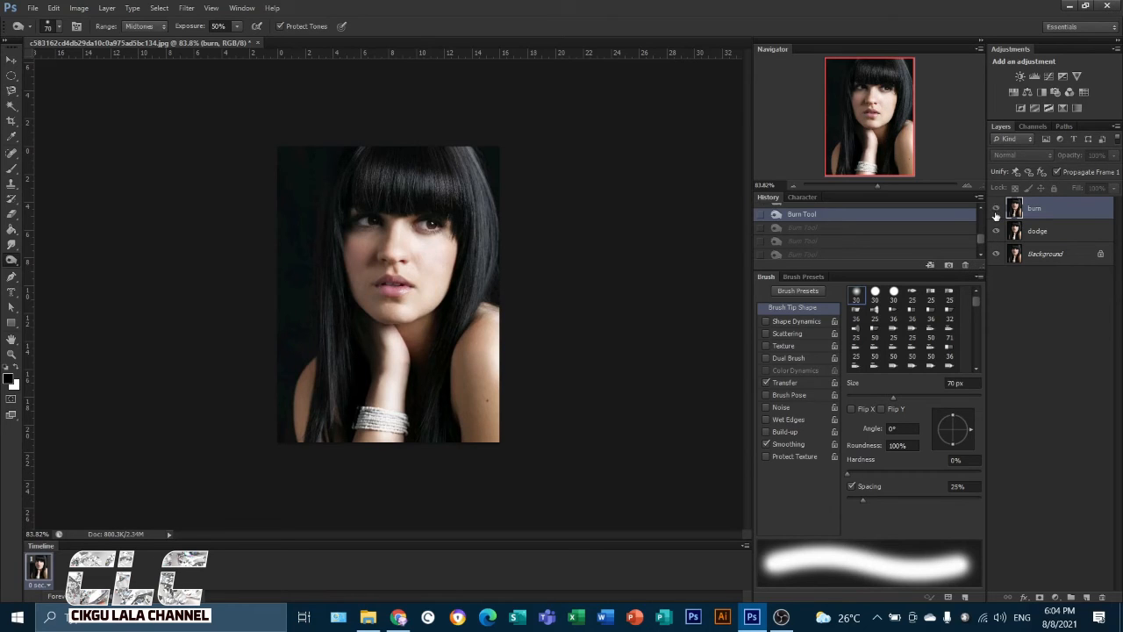
pyautogui.click(997, 211)
pyautogui.click(997, 210)
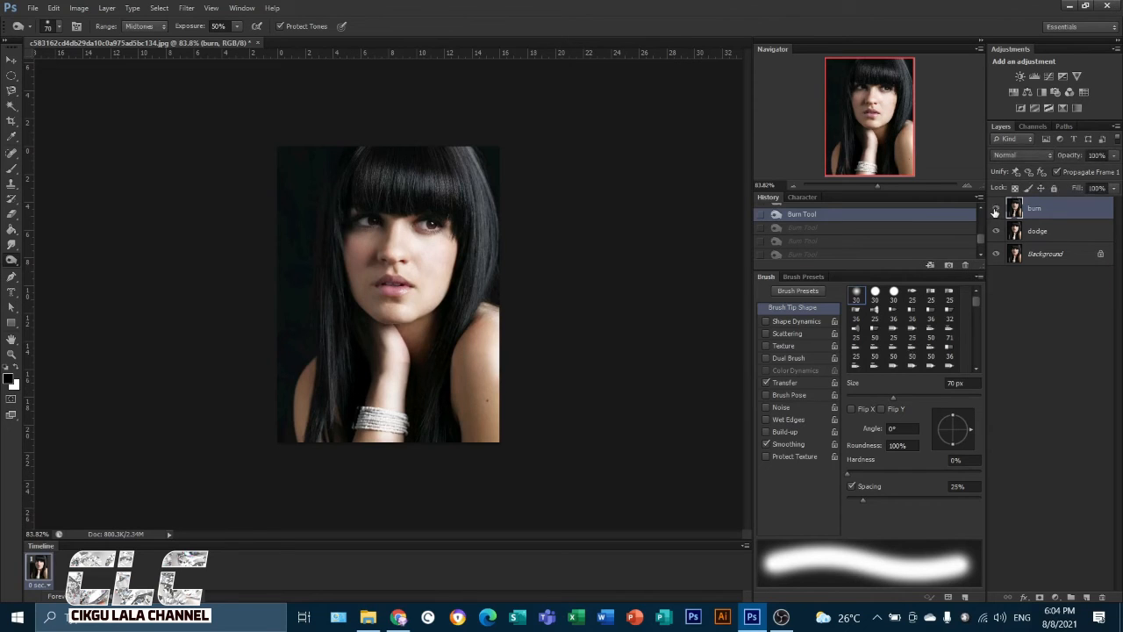
pyautogui.click(996, 211)
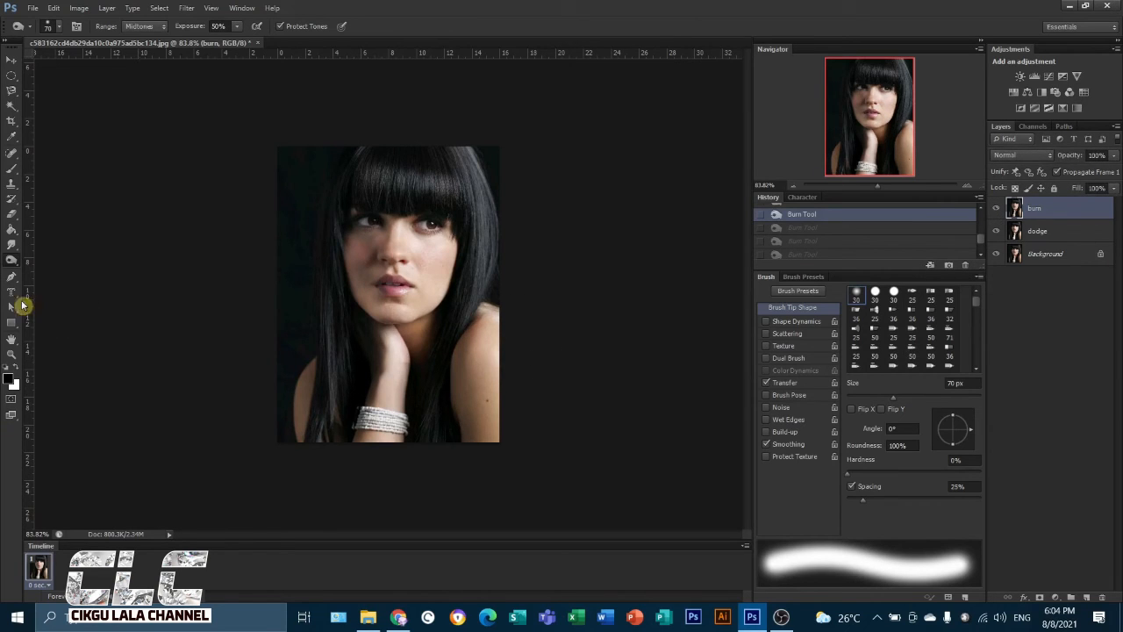
# Switch to the Sponge tool and close the portrait without saving it
pyautogui.rightClick(11, 261)
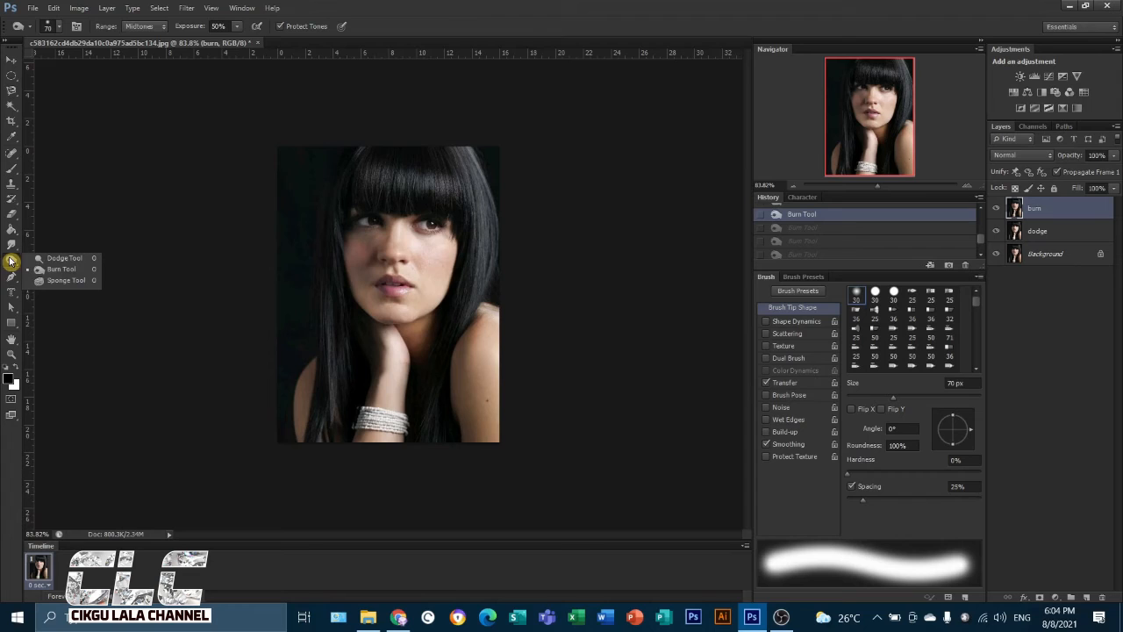
pyautogui.click(58, 282)
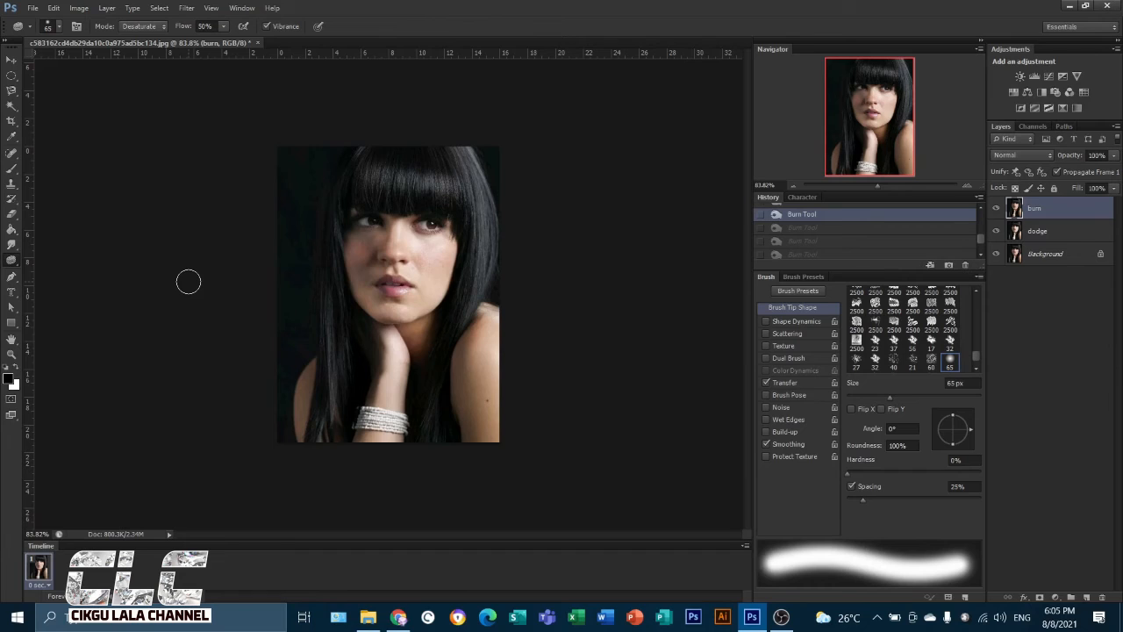
pyautogui.click(259, 42)
pyautogui.click(564, 240)
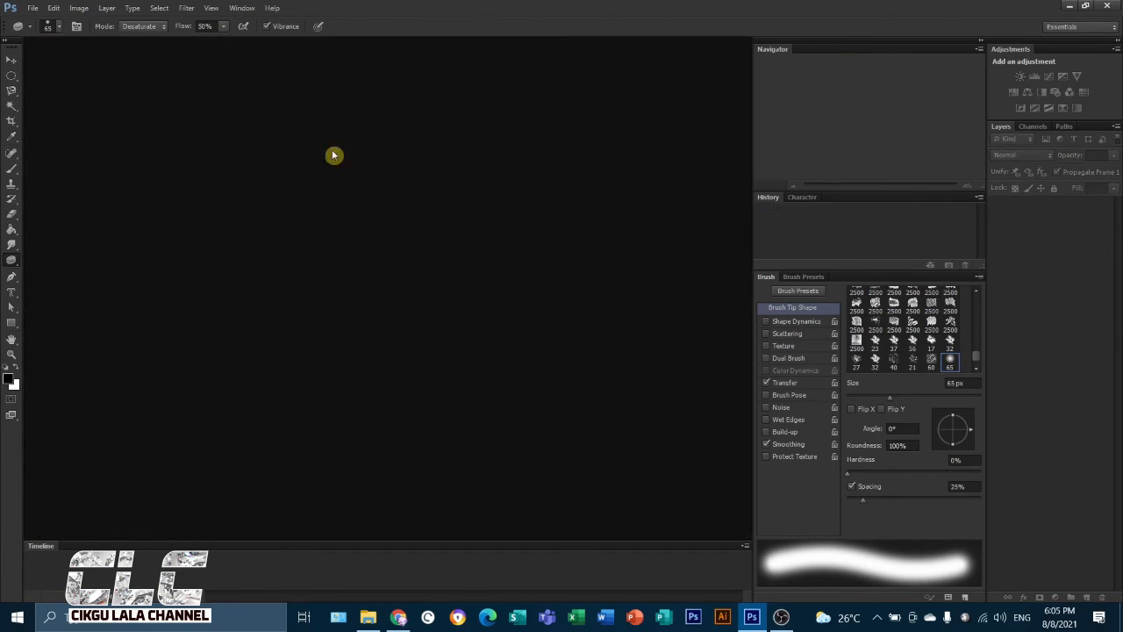
# Open the pink gerbera flower image from the Desaturate folder inside LESSON 5's Sponge folder
pyautogui.click(31, 9)
pyautogui.click(61, 35)
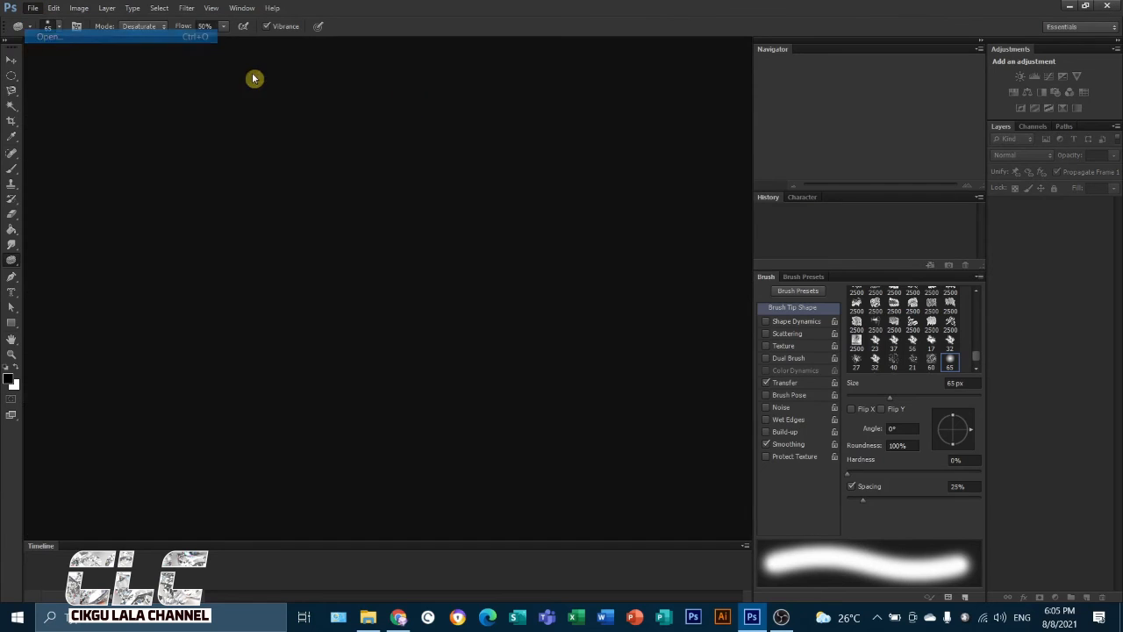
pyautogui.click(948, 106)
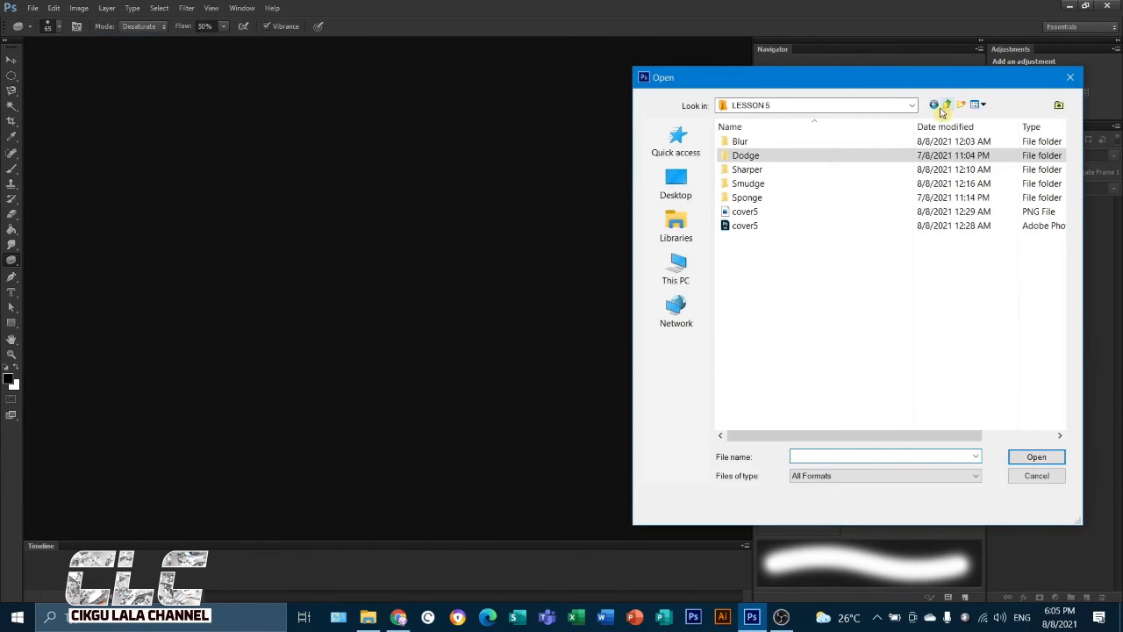
pyautogui.doubleClick(760, 199)
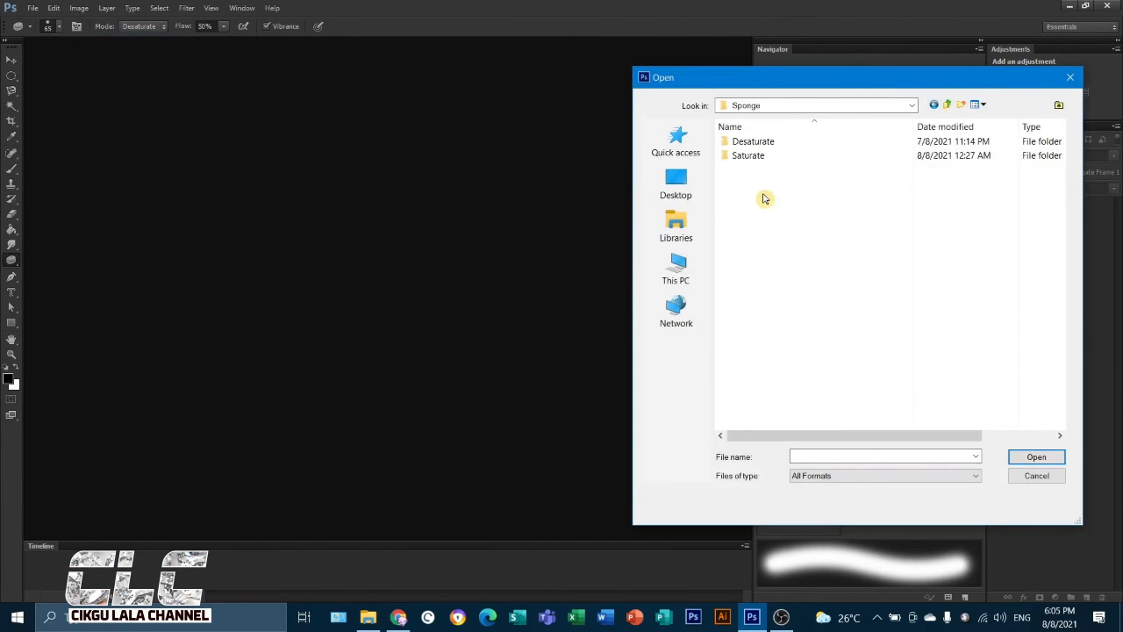
pyautogui.doubleClick(757, 143)
pyautogui.click(763, 185)
pyautogui.click(1029, 456)
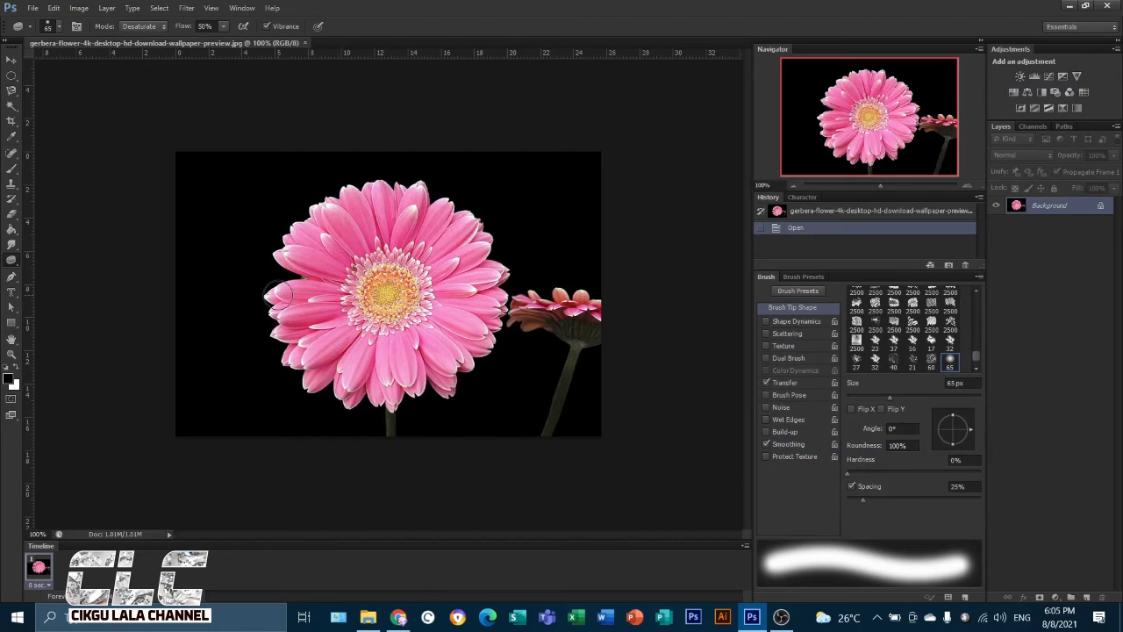
# Duplicate the Background layer of the pink gerbera and choose Desaturate as the Sponge mode
pyautogui.hotkey('ctrl', 'j')
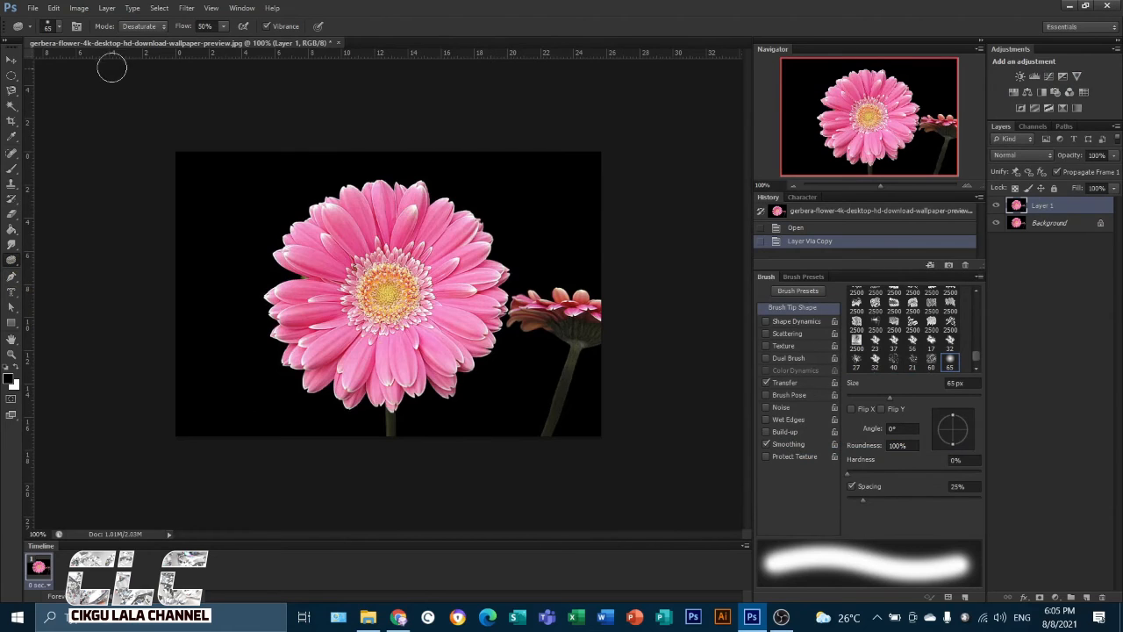
pyautogui.click(162, 27)
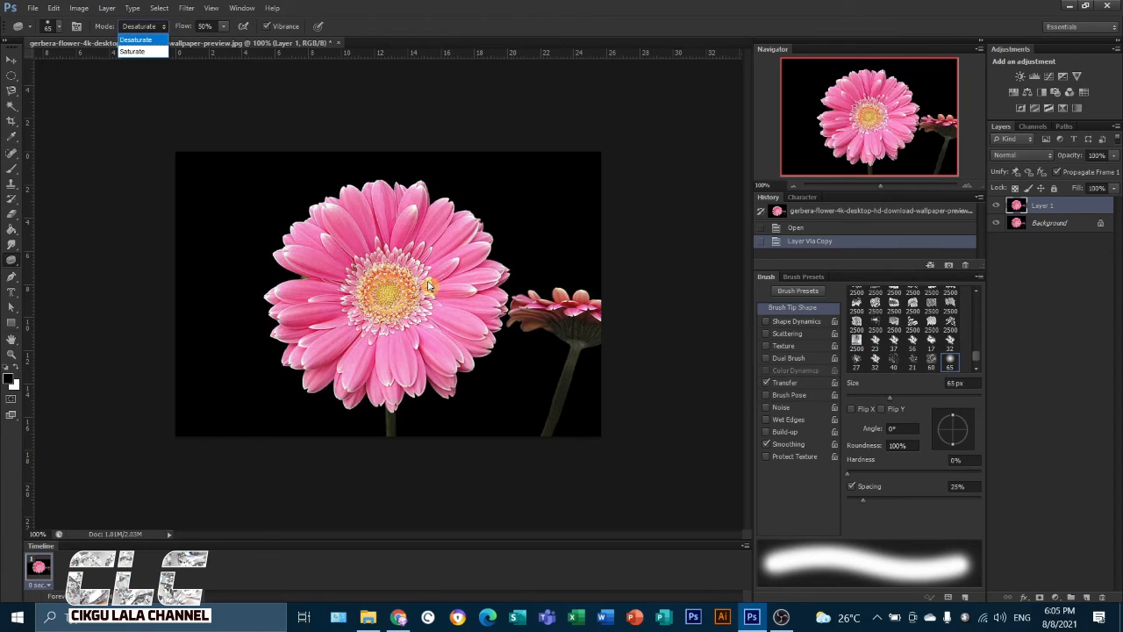
pyautogui.click(137, 40)
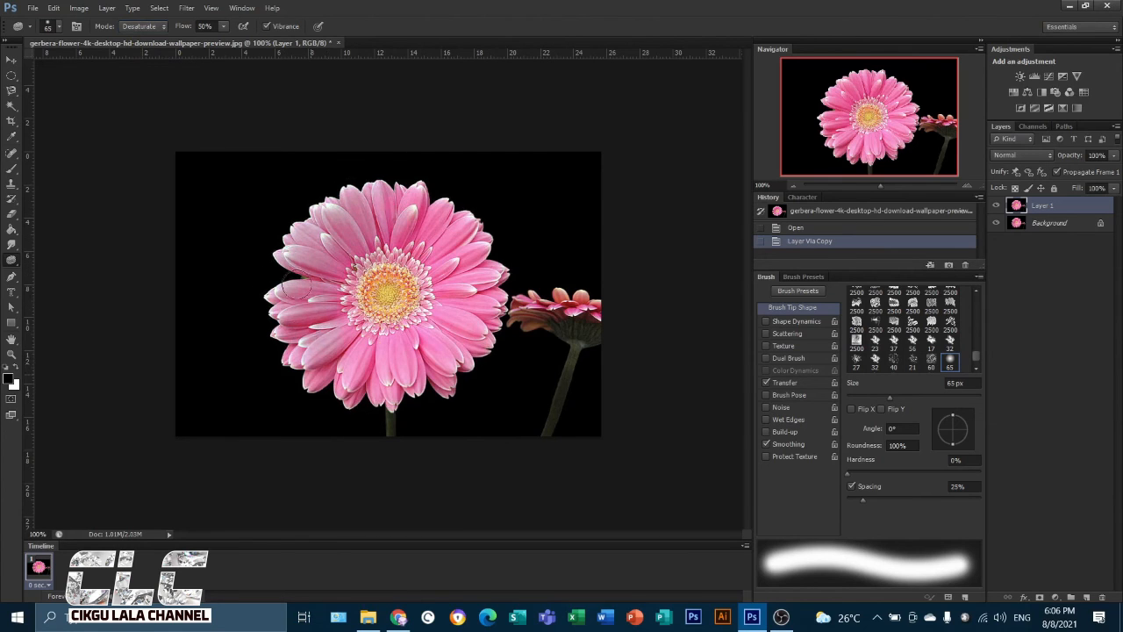
# Desaturate the pink petals and the flower's centre with the Sponge tool, enlarging the brush to 150 px after the first stroke
pyautogui.moveTo(319, 304); pyautogui.dragTo(373, 348)
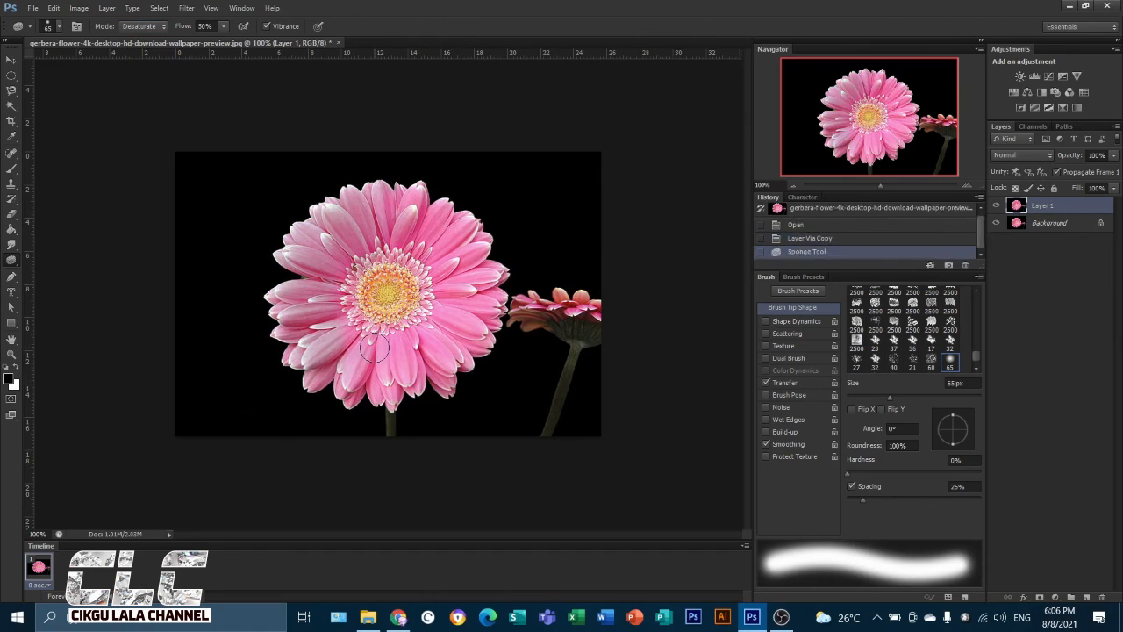
pyautogui.press(']')
pyautogui.press(']')
pyautogui.press(']')
pyautogui.press(']')
pyautogui.press(']')
pyautogui.press(']')
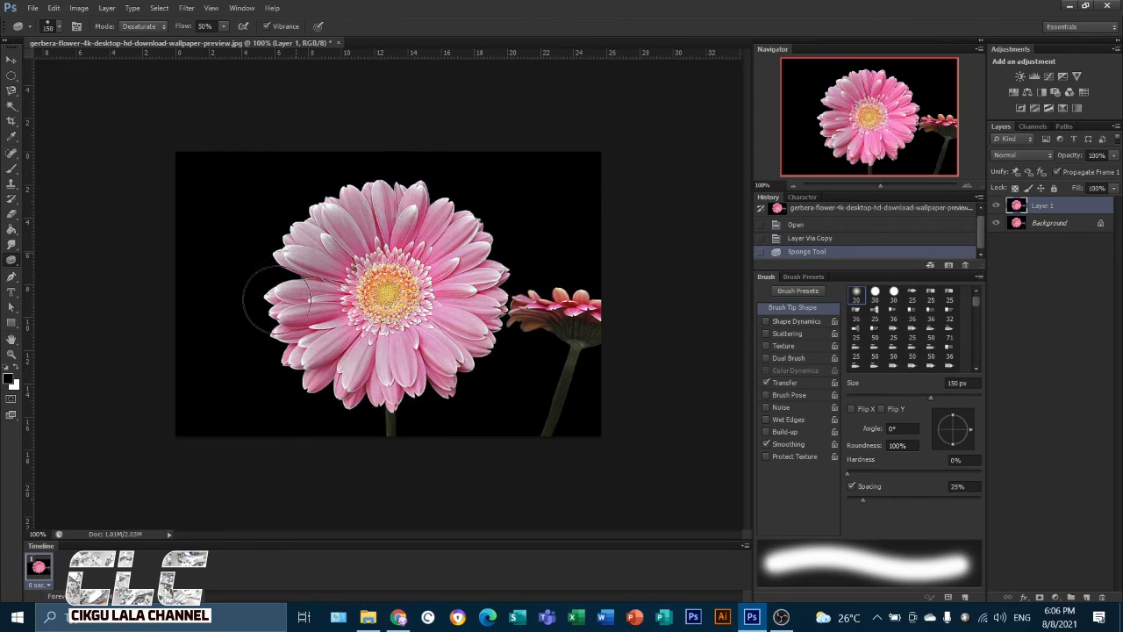
pyautogui.moveTo(369, 298)
pyautogui.mouseDown()
pyautogui.moveTo(436, 251)
pyautogui.moveTo(443, 281)
pyautogui.mouseUp()
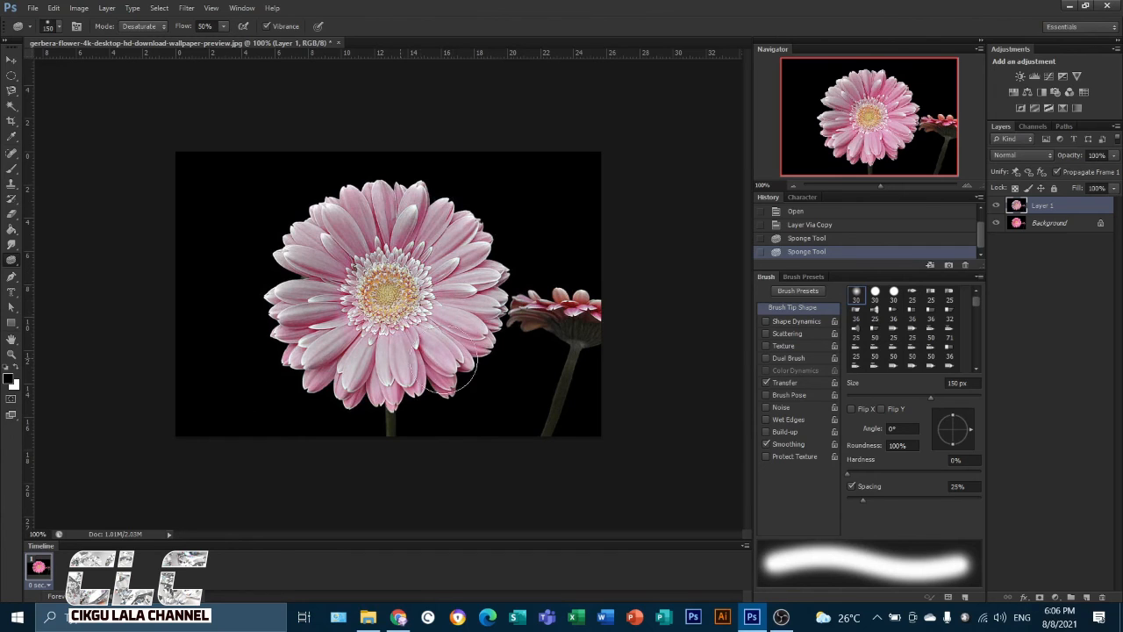
pyautogui.moveTo(373, 393); pyautogui.dragTo(412, 392)
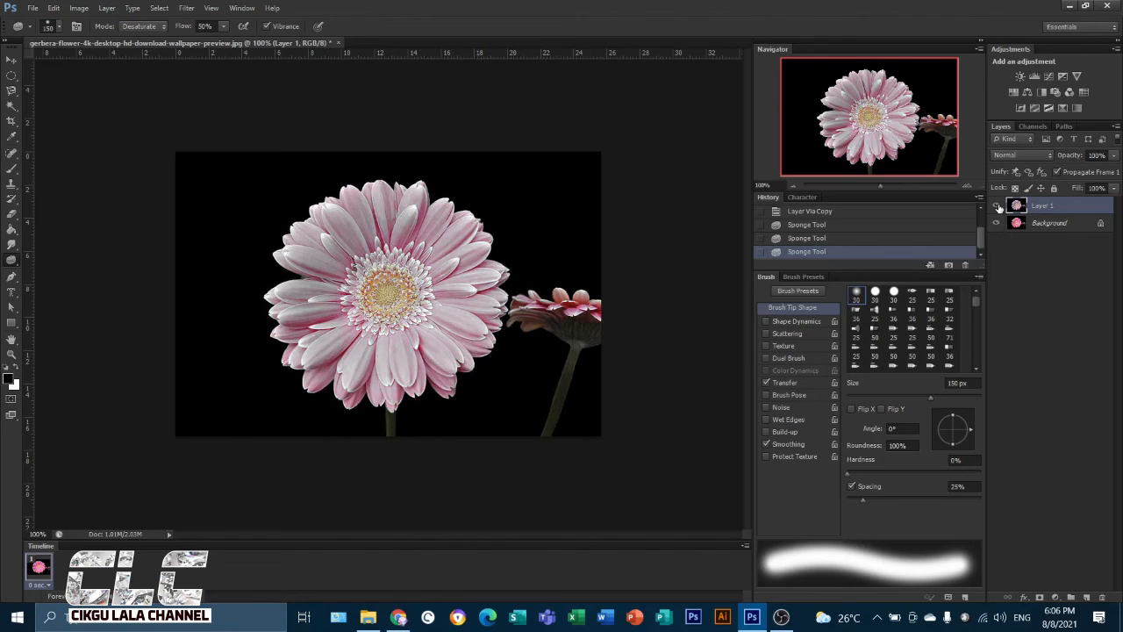
# Toggle Layer 1's visibility to compare the desaturated gerbera with the original
pyautogui.click(997, 206)
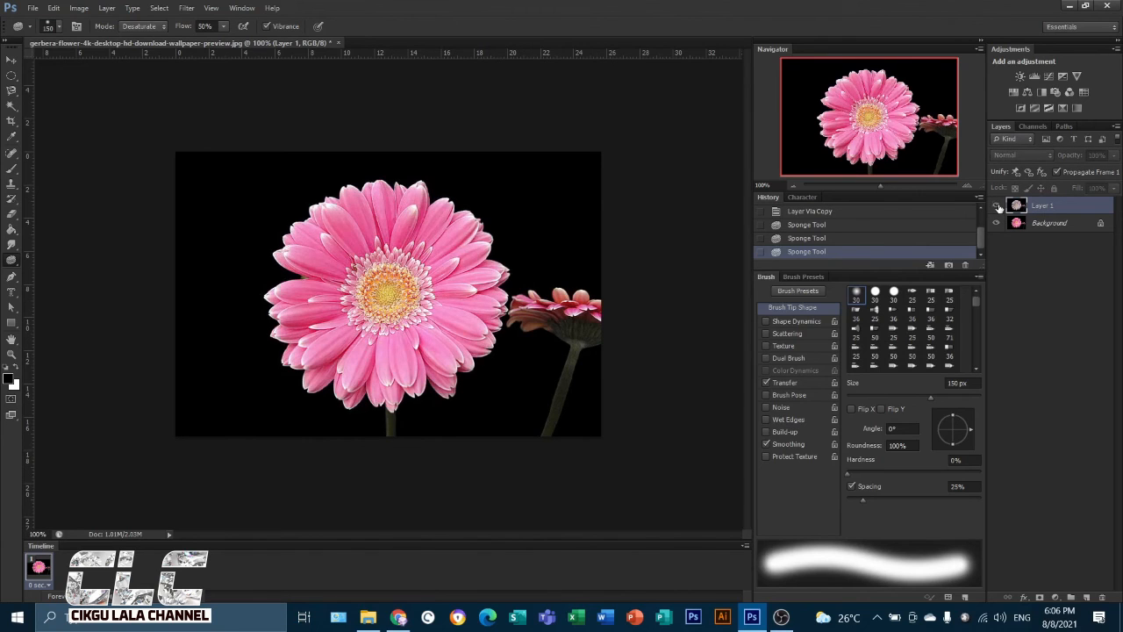
pyautogui.click(997, 207)
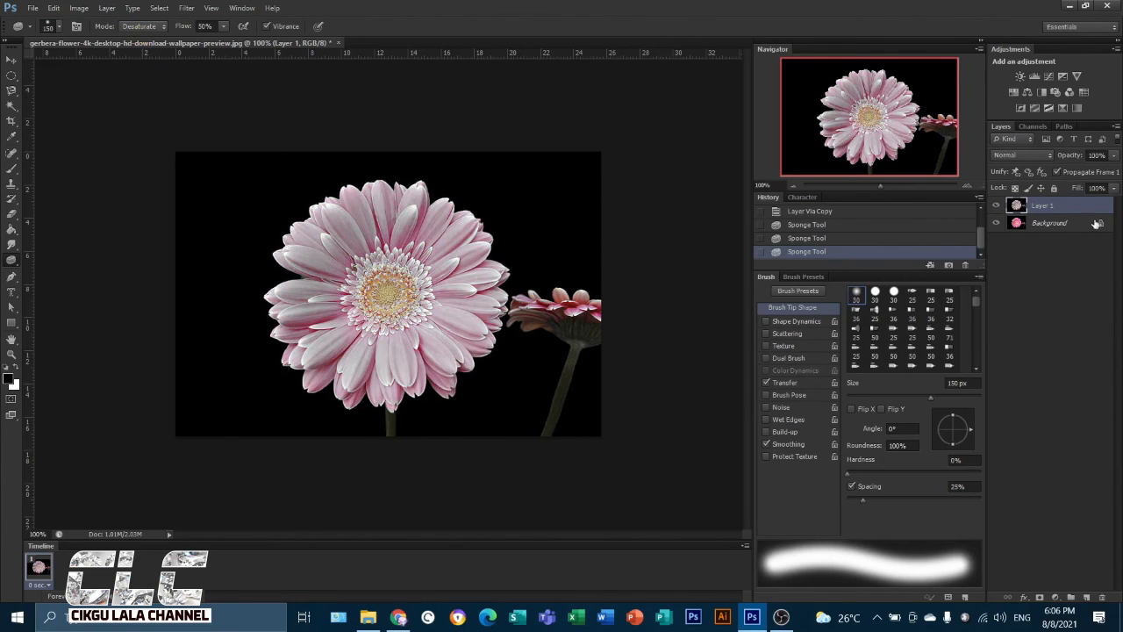
pyautogui.click(996, 206)
pyautogui.click(997, 206)
pyautogui.click(997, 207)
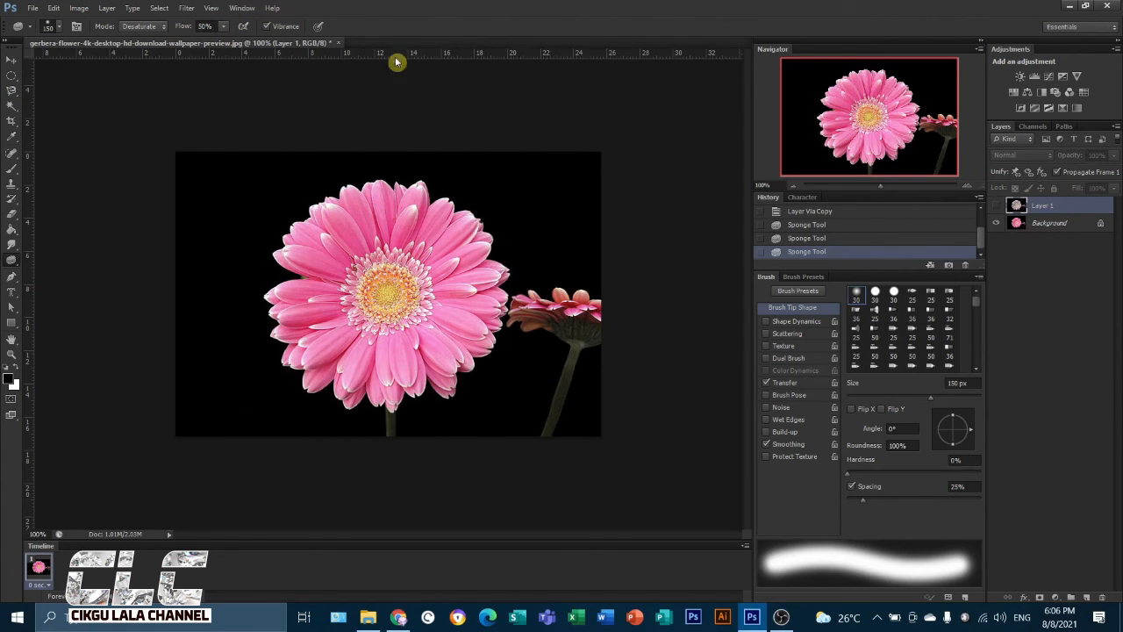
# Close the pink gerbera without saving and open beautiful-gerbera-white_144627-24647.jpg from the Saturate folder
pyautogui.click(338, 42)
pyautogui.click(571, 232)
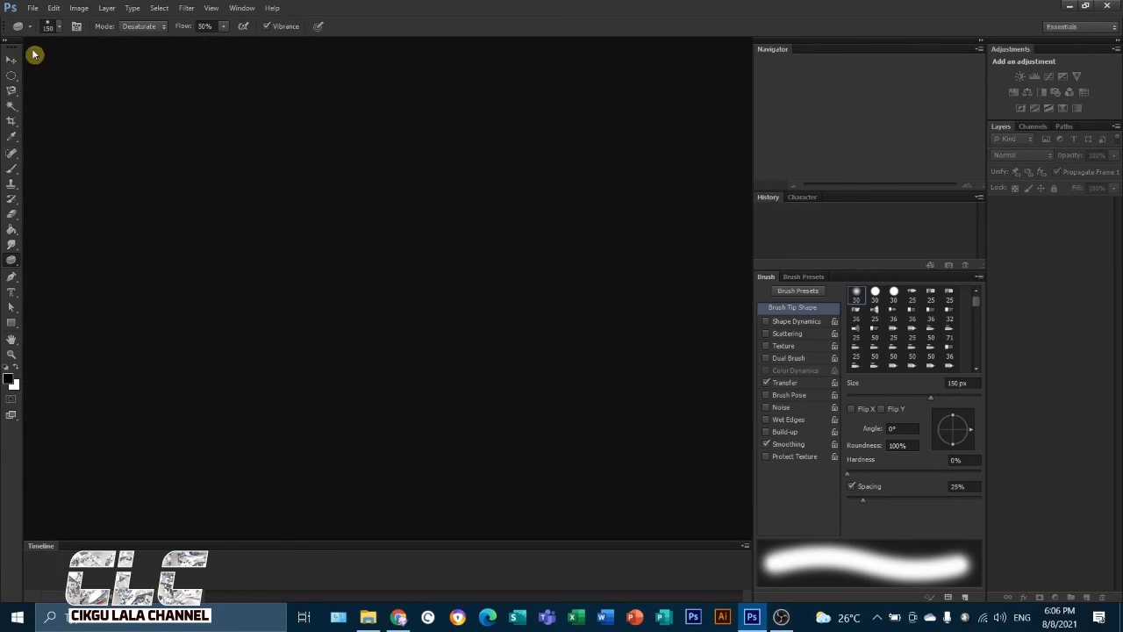
pyautogui.click(31, 8)
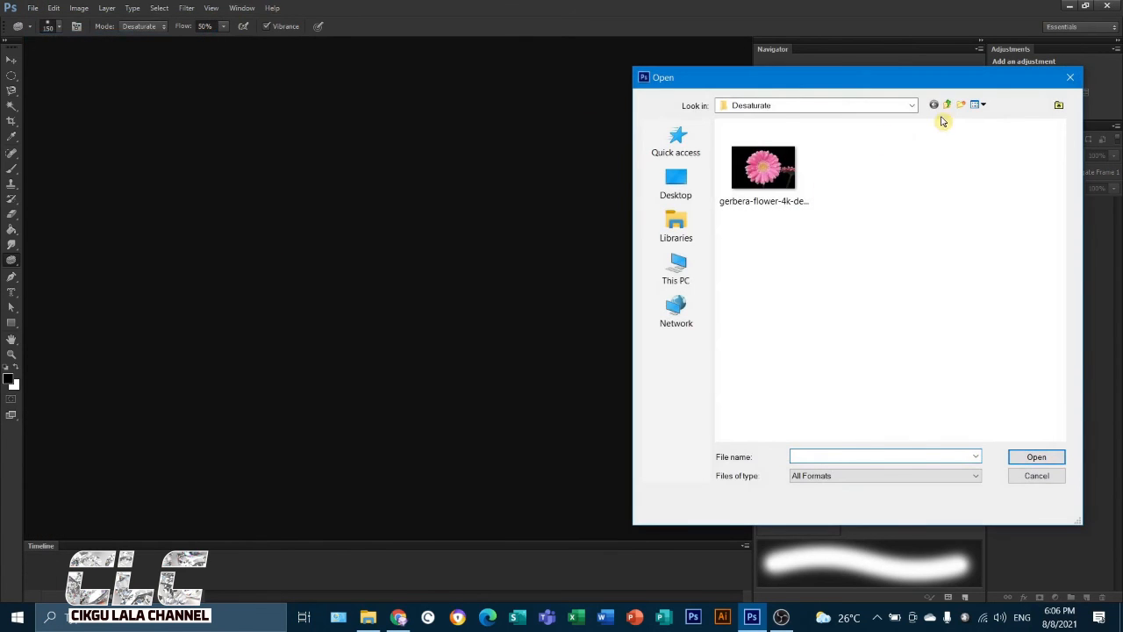
pyautogui.click(948, 105)
pyautogui.click(748, 158)
pyautogui.doubleClick(747, 158)
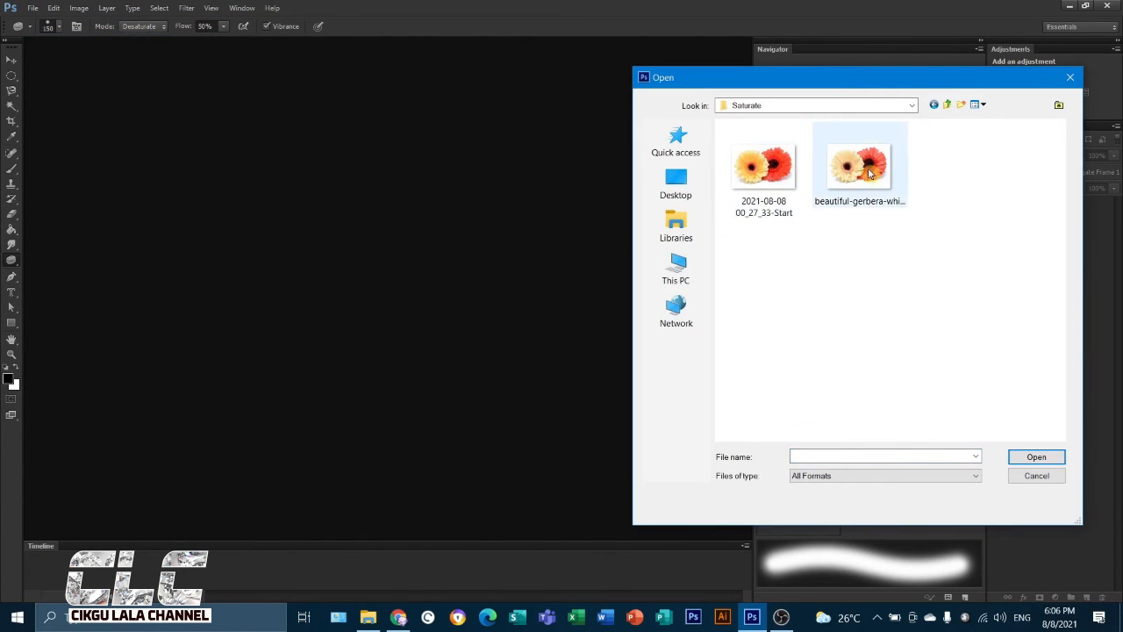
pyautogui.click(783, 182)
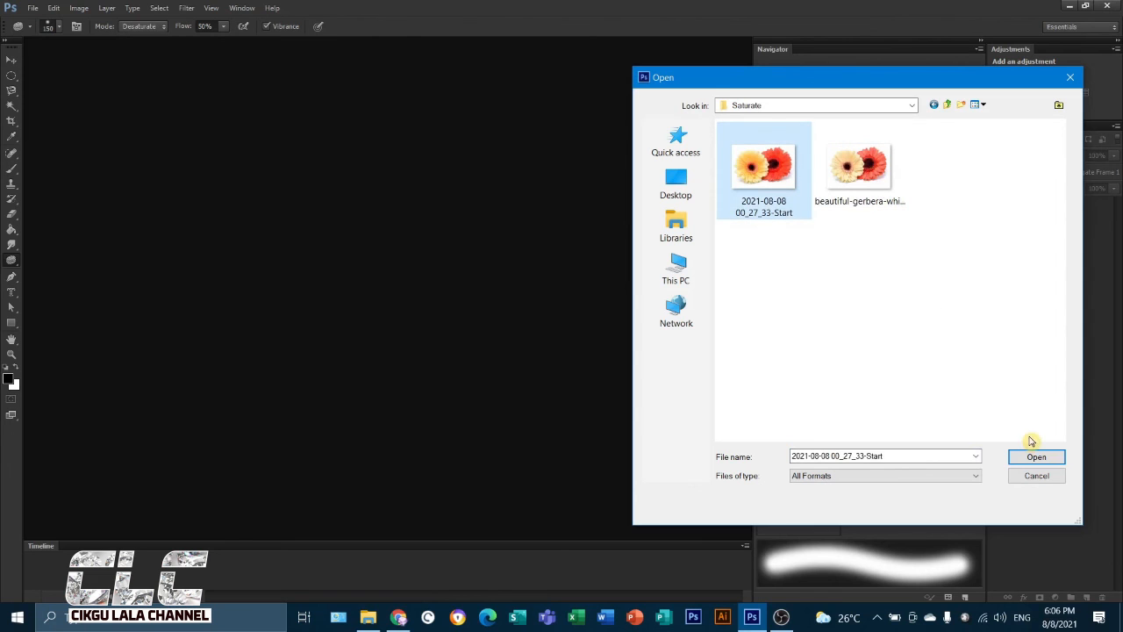
pyautogui.click(876, 182)
pyautogui.click(1037, 457)
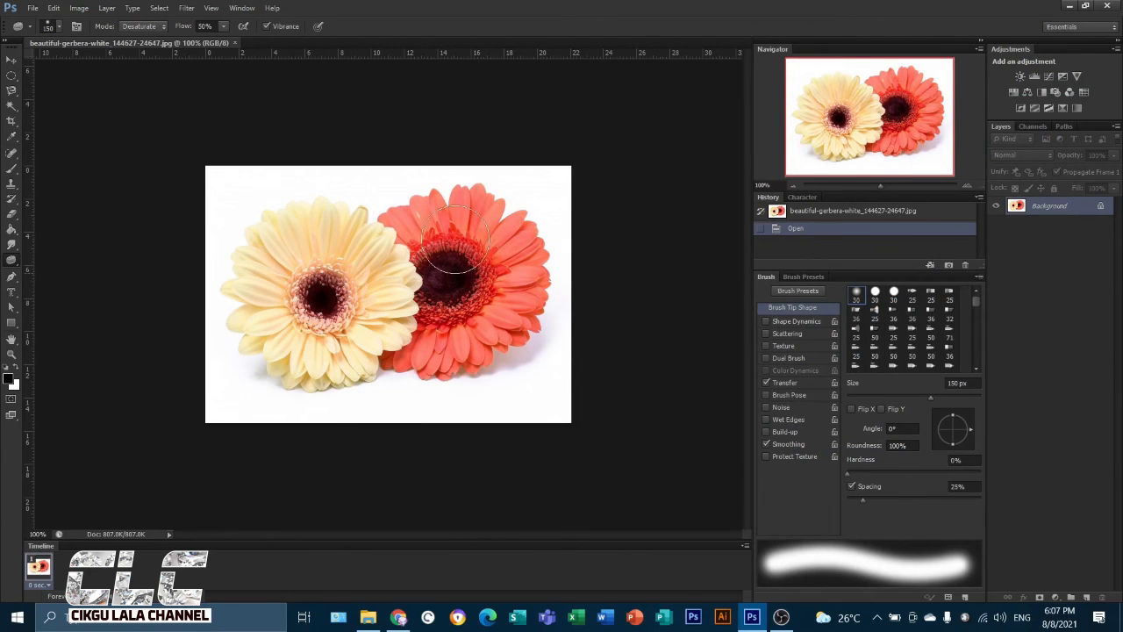
# Set the Sponge mode to Saturate and duplicate the Background layer of the two-gerbera photo
pyautogui.click(150, 26)
pyautogui.click(140, 51)
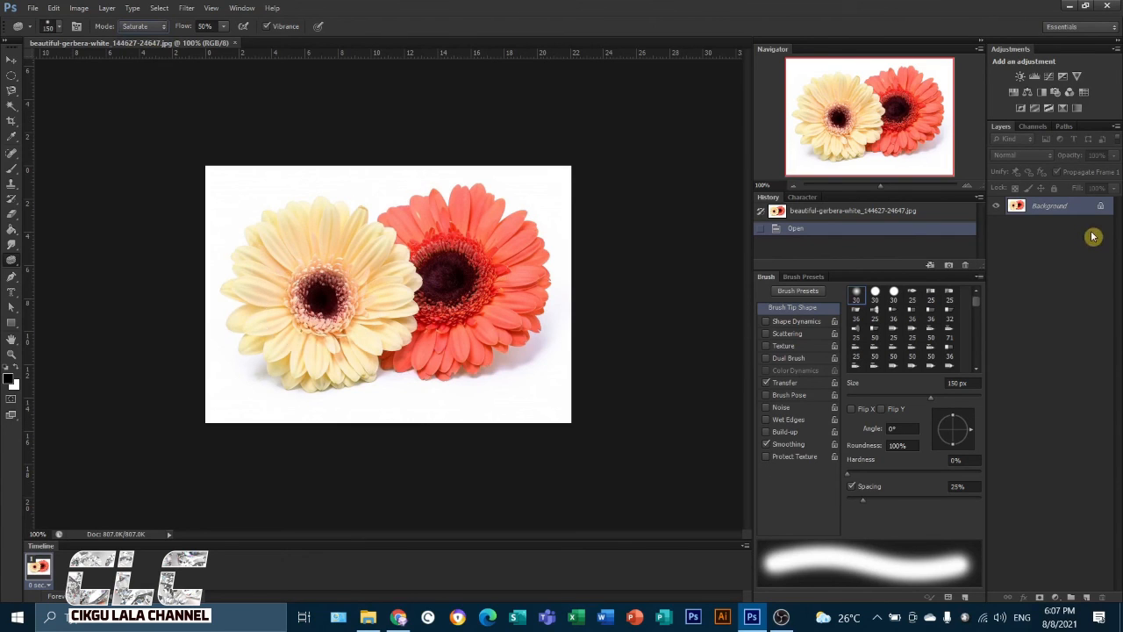
pyautogui.hotkey('ctrl', 'j')
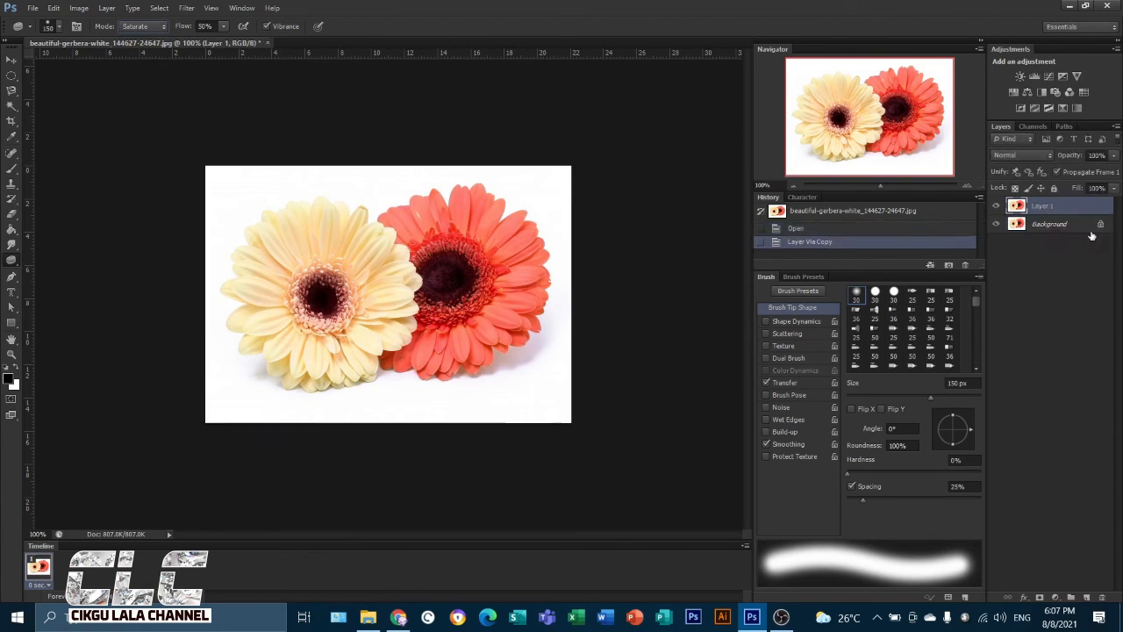
# Saturate the petals of the yellow and red gerberas on Layer 1 with the 150 px Sponge tool at 50% flow
pyautogui.moveTo(319, 256)
pyautogui.mouseDown()
pyautogui.moveTo(291, 277)
pyautogui.moveTo(303, 297)
pyautogui.moveTo(300, 283)
pyautogui.moveTo(315, 277)
pyautogui.moveTo(331, 289)
pyautogui.moveTo(315, 307)
pyautogui.moveTo(309, 269)
pyautogui.moveTo(349, 294)
pyautogui.moveTo(302, 315)
pyautogui.moveTo(284, 285)
pyautogui.moveTo(308, 257)
pyautogui.moveTo(352, 273)
pyautogui.moveTo(367, 319)
pyautogui.moveTo(299, 334)
pyautogui.moveTo(284, 305)
pyautogui.moveTo(308, 252)
pyautogui.moveTo(364, 287)
pyautogui.moveTo(296, 319)
pyautogui.moveTo(294, 252)
pyautogui.moveTo(260, 258)
pyautogui.moveTo(289, 237)
pyautogui.moveTo(255, 311)
pyautogui.moveTo(261, 301)
pyautogui.moveTo(314, 366)
pyautogui.moveTo(322, 349)
pyautogui.moveTo(371, 341)
pyautogui.moveTo(388, 296)
pyautogui.moveTo(359, 251)
pyautogui.moveTo(316, 234)
pyautogui.moveTo(277, 275)
pyautogui.moveTo(325, 351)
pyautogui.mouseUp()
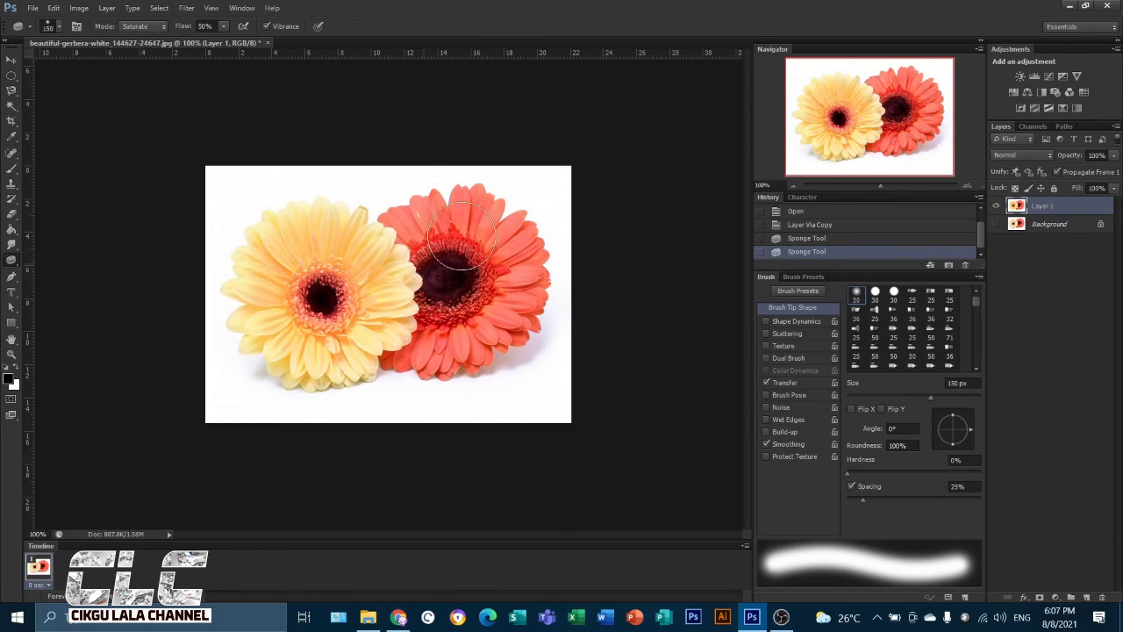
pyautogui.moveTo(494, 275)
pyautogui.mouseDown()
pyautogui.moveTo(438, 318)
pyautogui.moveTo(472, 302)
pyautogui.moveTo(483, 269)
pyautogui.moveTo(436, 316)
pyautogui.moveTo(476, 308)
pyautogui.moveTo(472, 237)
pyautogui.moveTo(401, 235)
pyautogui.moveTo(440, 216)
pyautogui.moveTo(396, 231)
pyautogui.moveTo(504, 244)
pyautogui.moveTo(514, 268)
pyautogui.moveTo(449, 338)
pyautogui.moveTo(492, 311)
pyautogui.moveTo(424, 351)
pyautogui.moveTo(506, 299)
pyautogui.moveTo(496, 242)
pyautogui.moveTo(411, 235)
pyautogui.moveTo(494, 214)
pyautogui.moveTo(518, 294)
pyautogui.moveTo(456, 340)
pyautogui.moveTo(487, 316)
pyautogui.mouseUp()
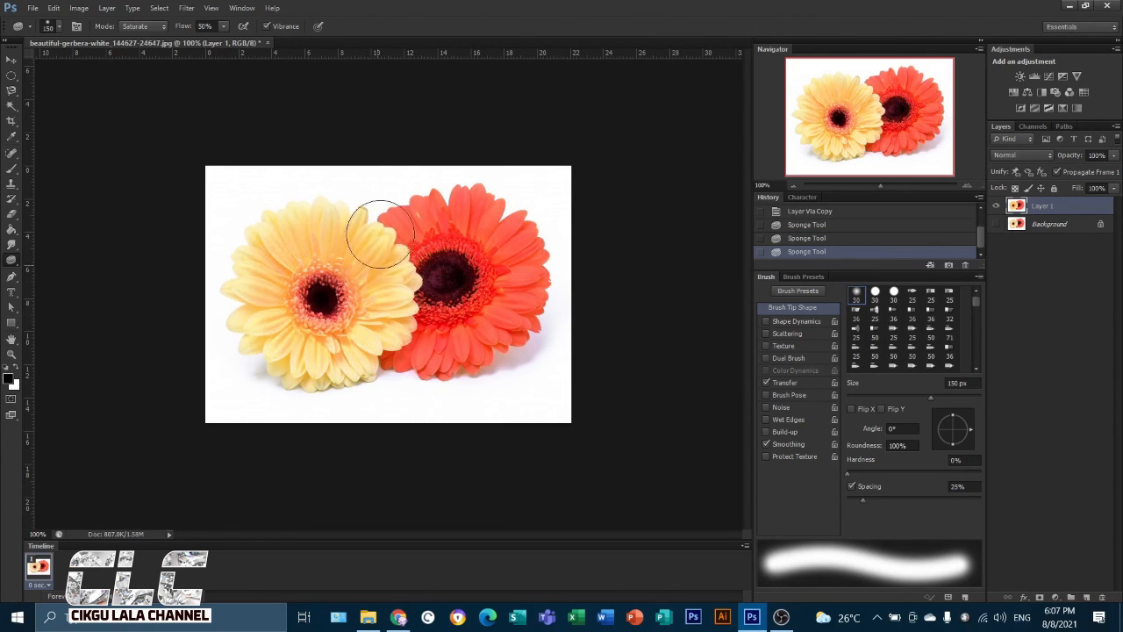
pyautogui.moveTo(275, 246)
pyautogui.mouseDown()
pyautogui.moveTo(265, 325)
pyautogui.moveTo(368, 307)
pyautogui.mouseUp()
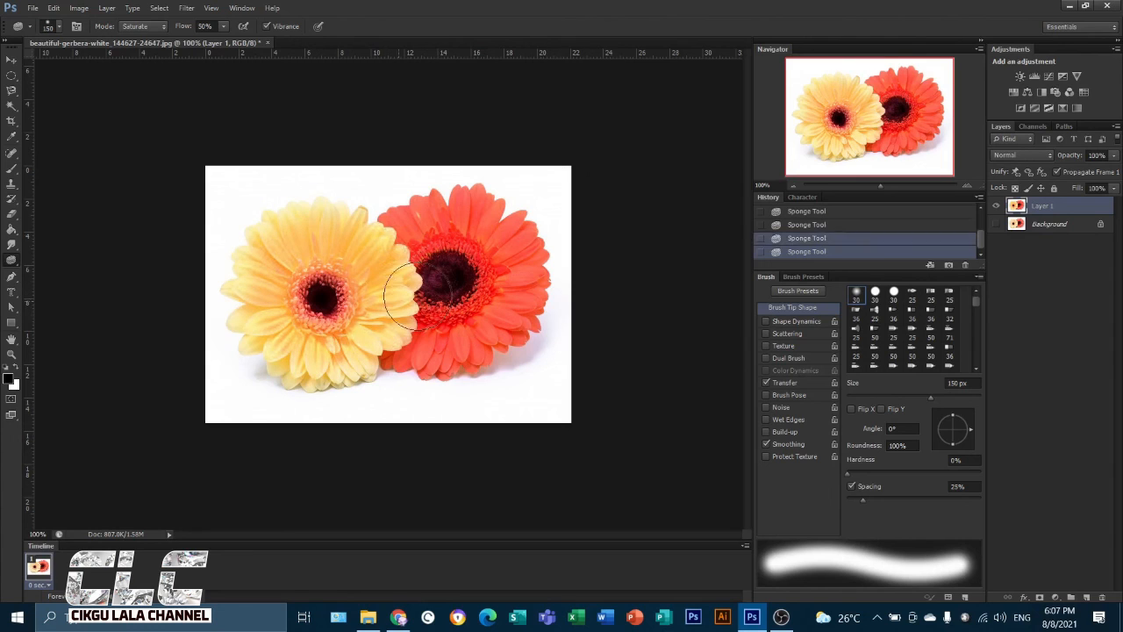
# Toggle Layer 1's visibility several times to compare the saturated gerberas with the original photo
pyautogui.click(996, 207)
pyautogui.click(996, 207)
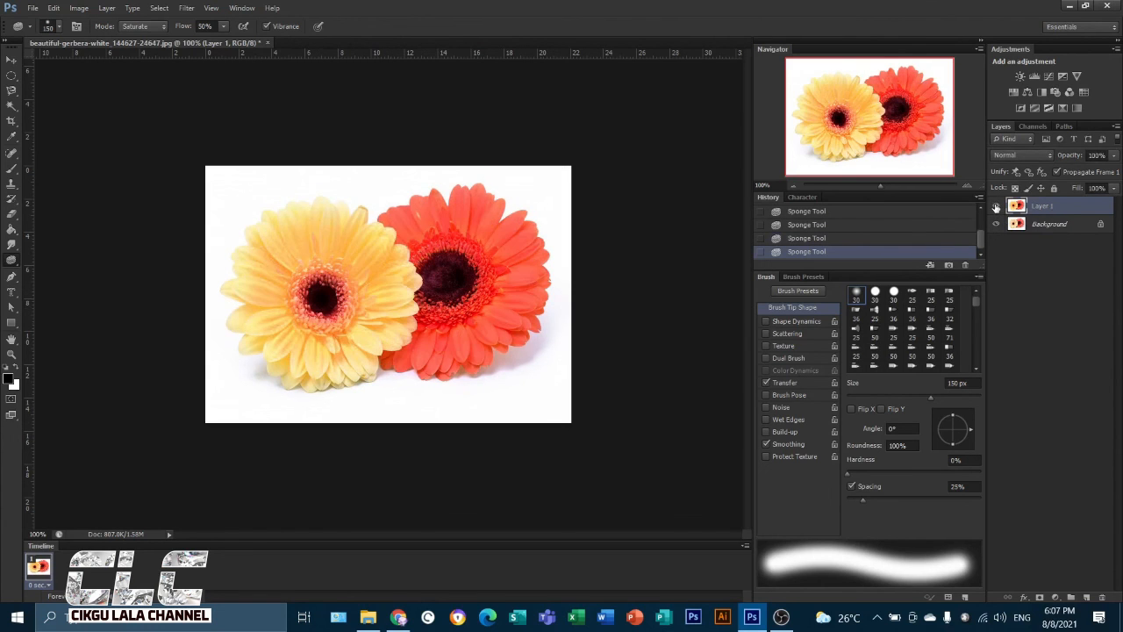
pyautogui.click(997, 207)
pyautogui.click(996, 207)
pyautogui.click(996, 207)
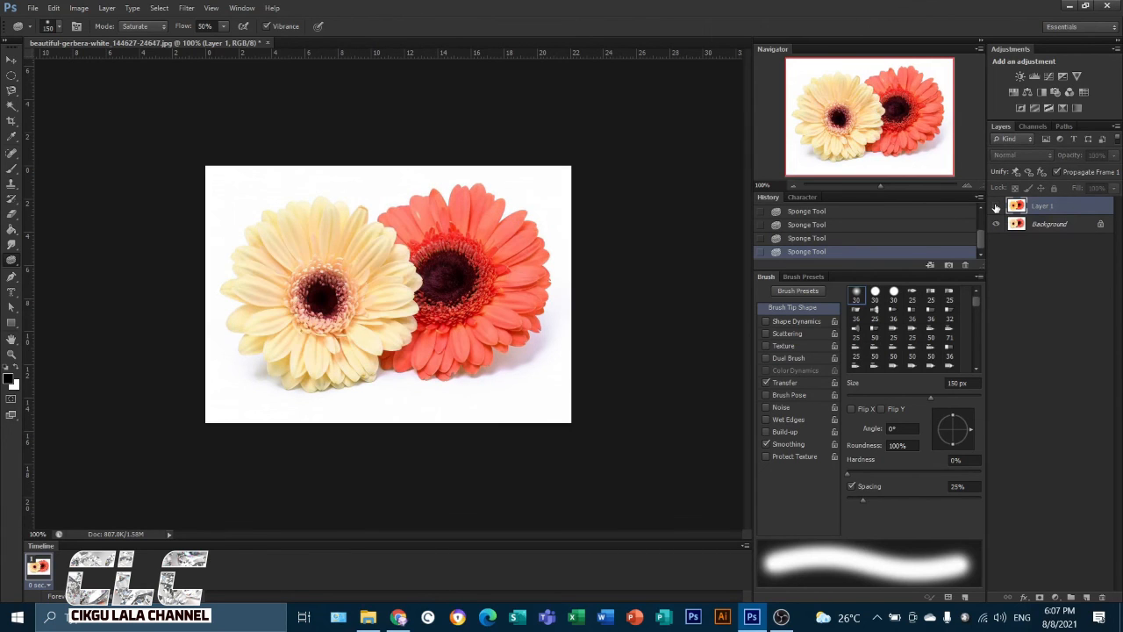
pyautogui.click(996, 207)
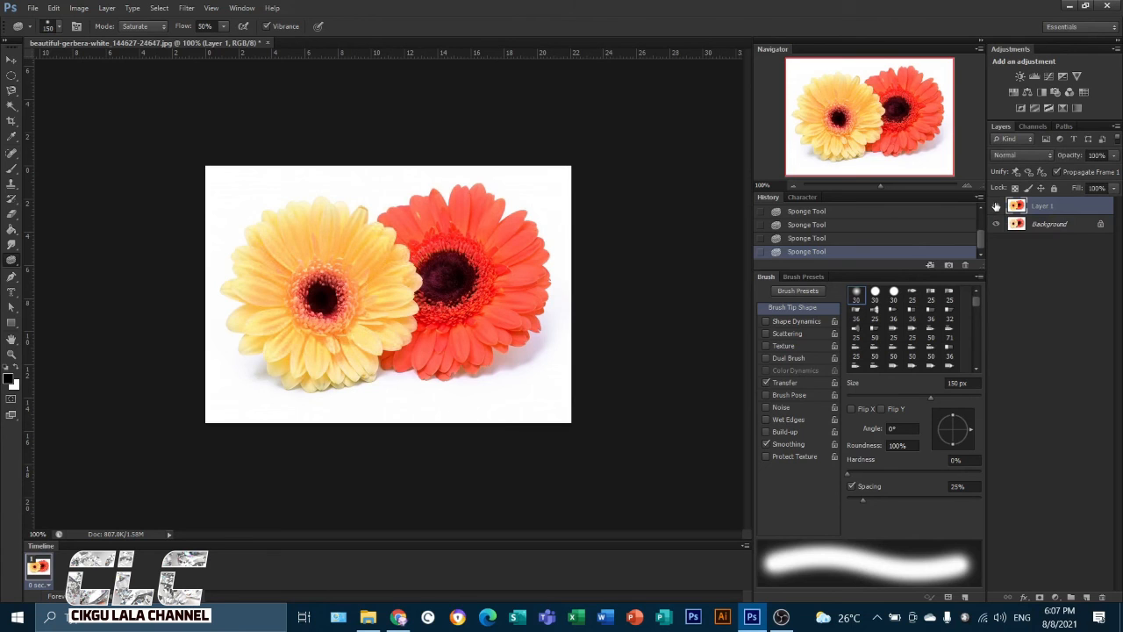
pyautogui.click(997, 207)
pyautogui.click(996, 207)
pyautogui.click(15, 261)
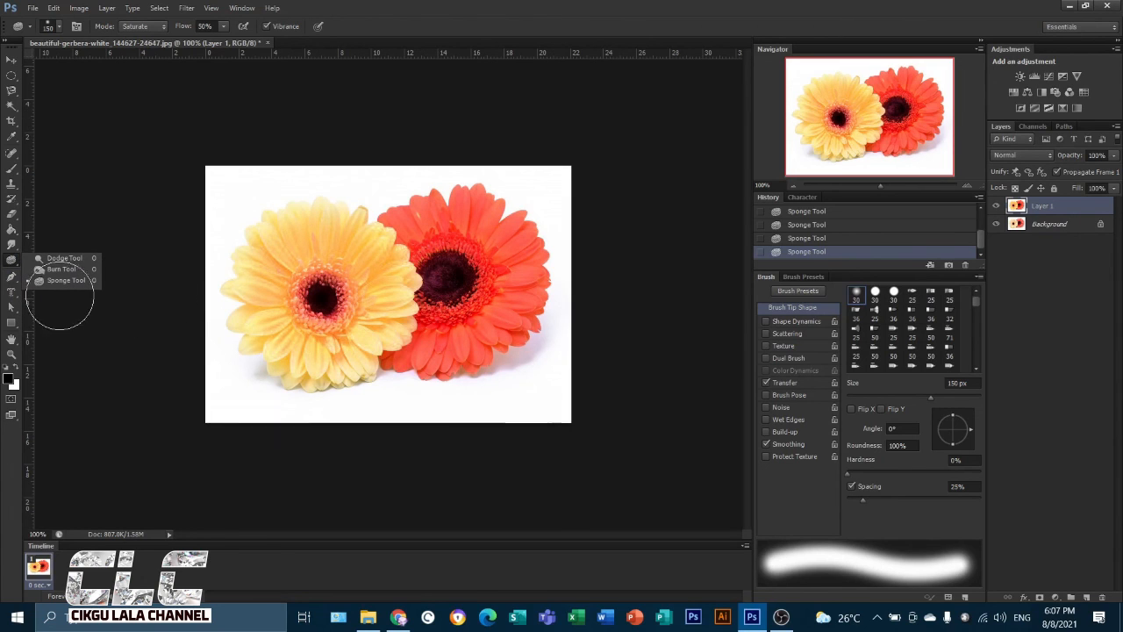
pyautogui.click(15, 265)
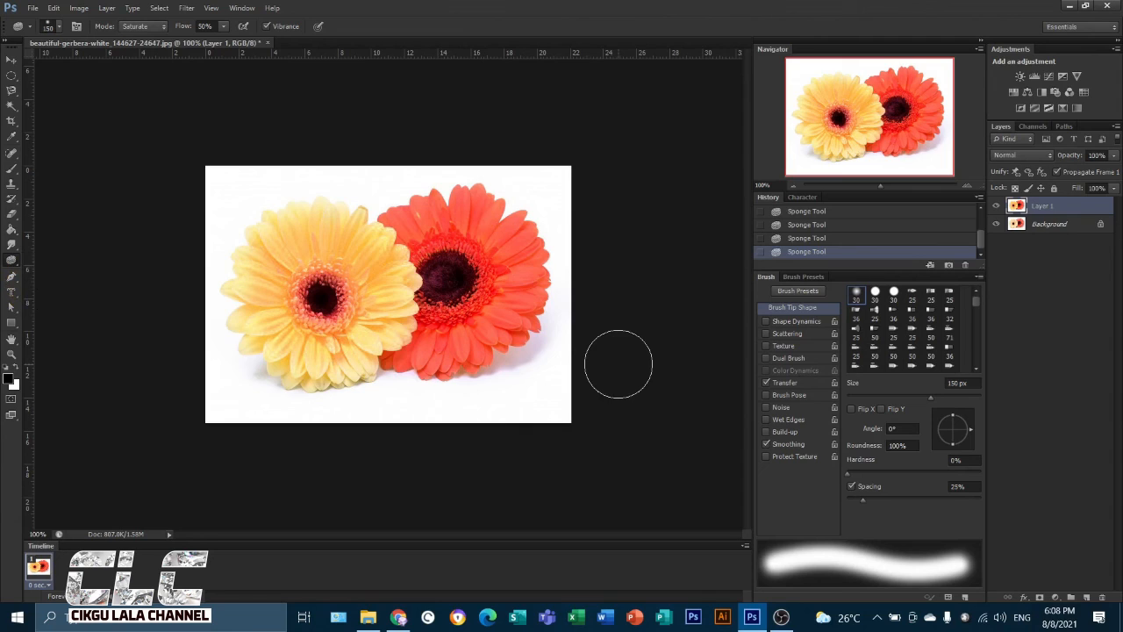
pyautogui.rightClick(10, 264)
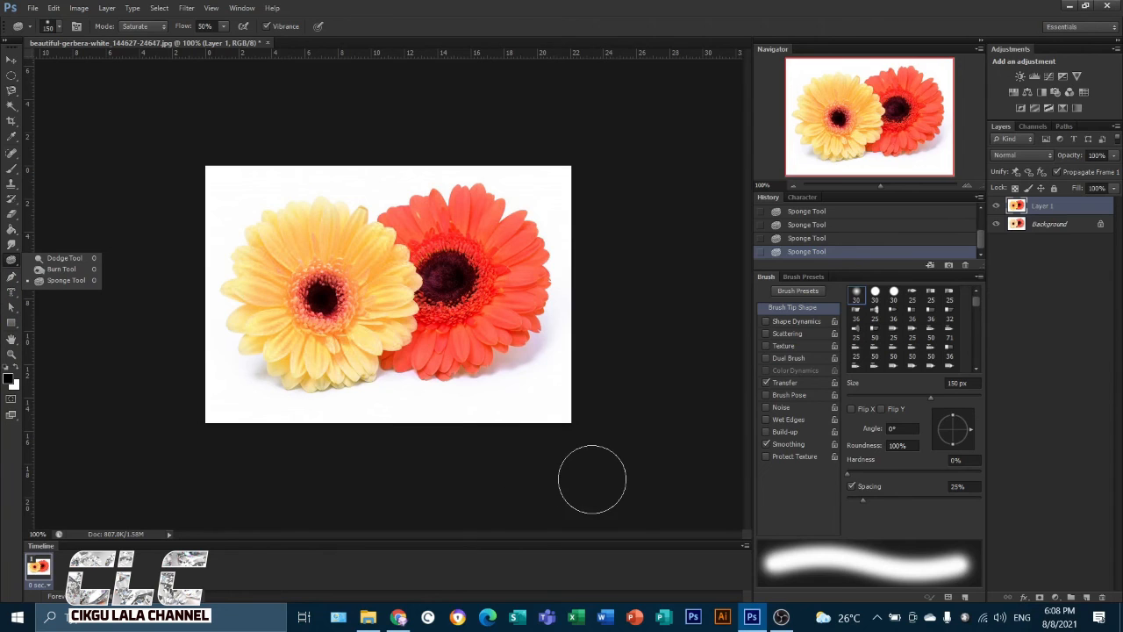
pyautogui.moveTo(782, 620)
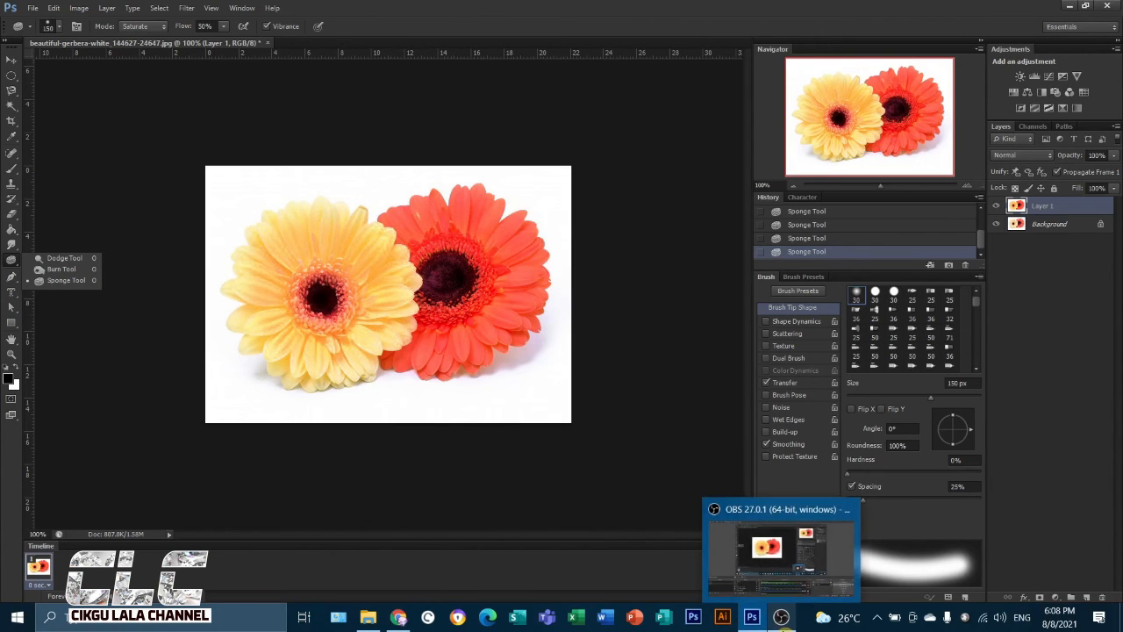